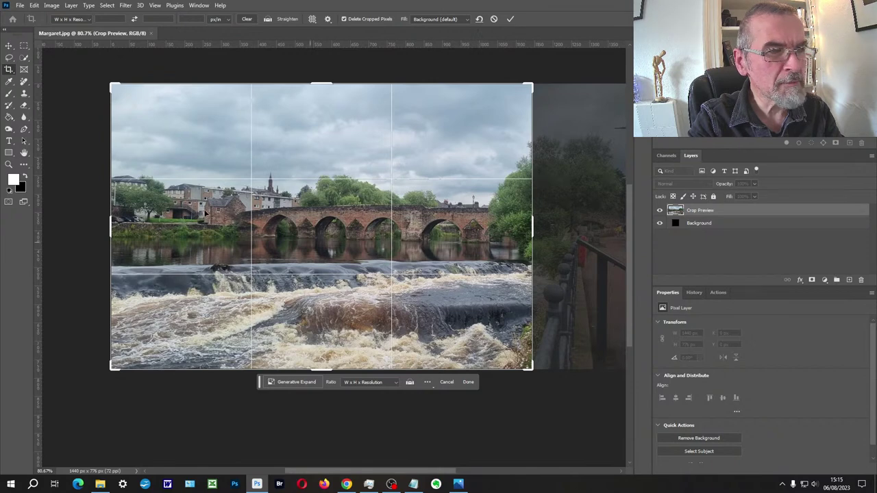
Crop the river photo to a wide strip around the stone bridge, about 913 x 268 px
left_click_drag(109, 228, 149, 241)
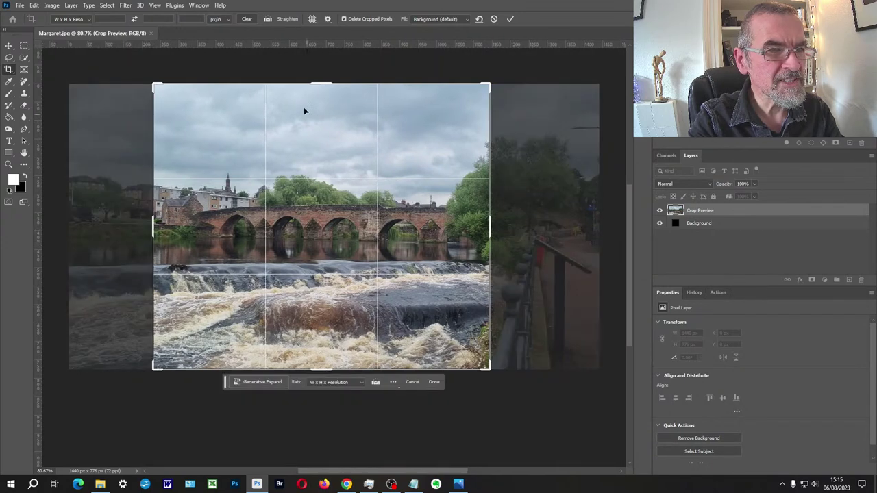
left_click_drag(322, 81, 322, 116)
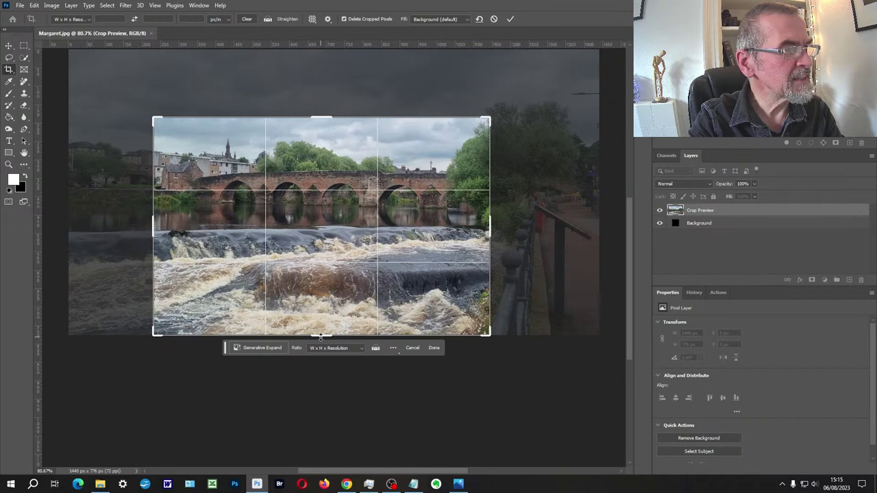
left_click_drag(320, 336, 323, 283)
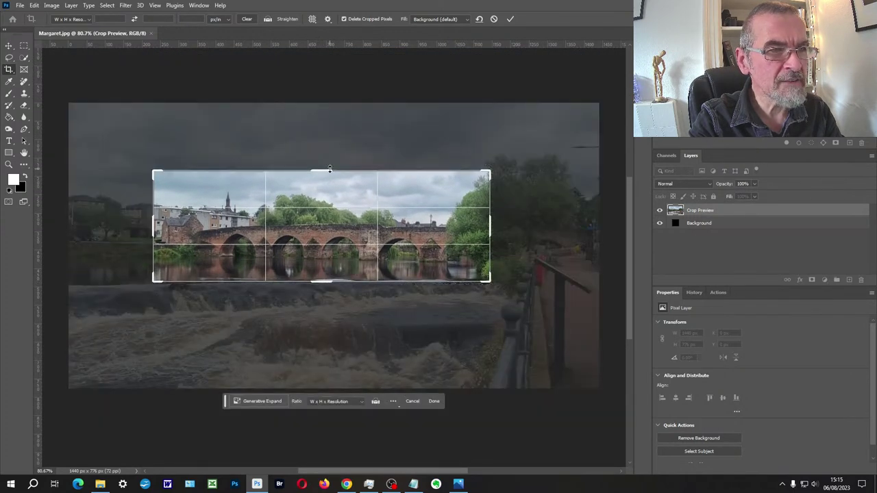
left_click_drag(330, 169, 328, 175)
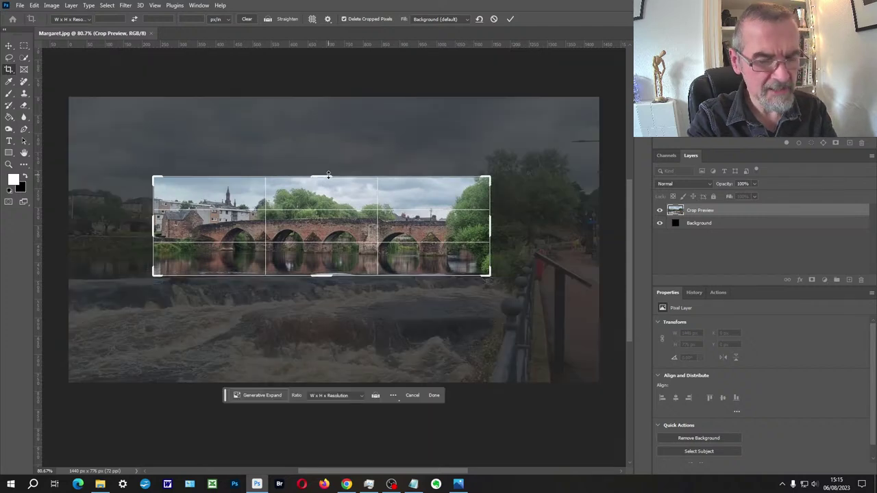
key("Return")
Inspect the cropped bridge strip up close for image quality, and undo the crop
left_click(9, 165)
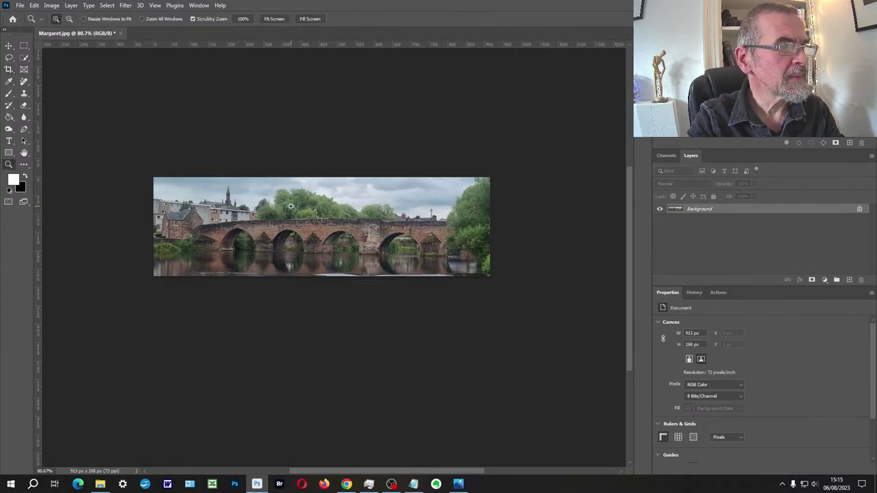
left_click(291, 207)
left_click(339, 215)
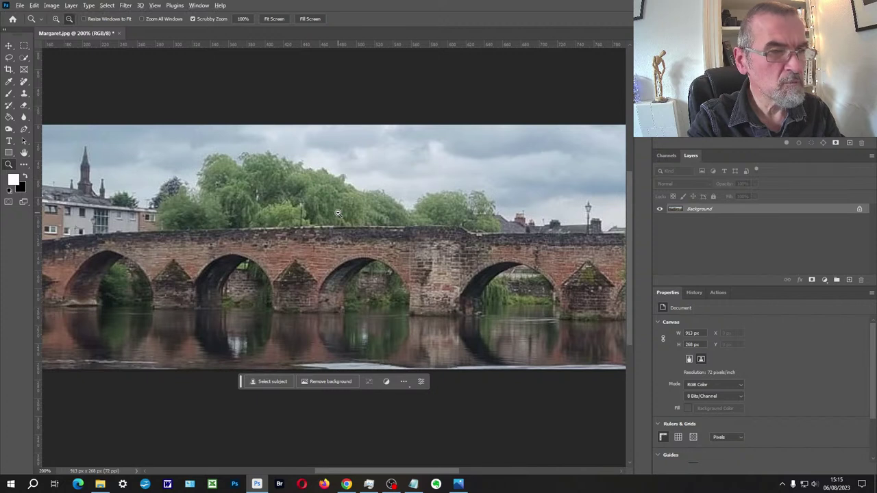
left_click(338, 214, "alt")
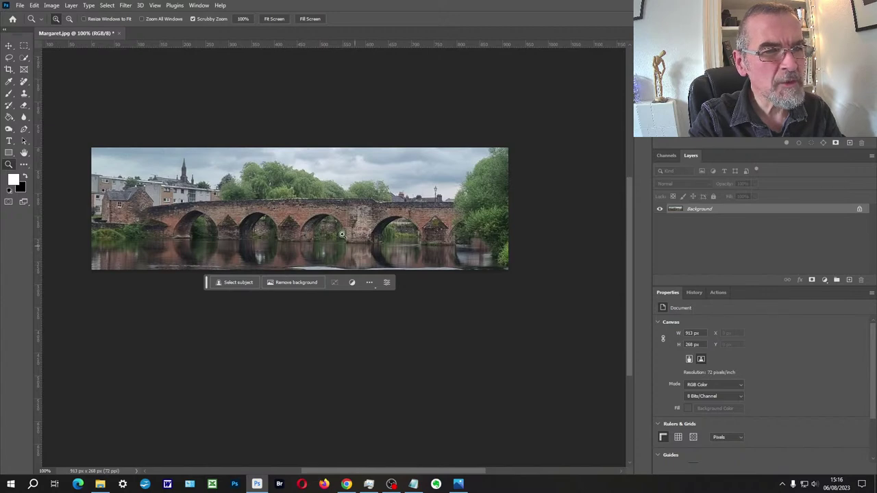
key("ctrl+z")
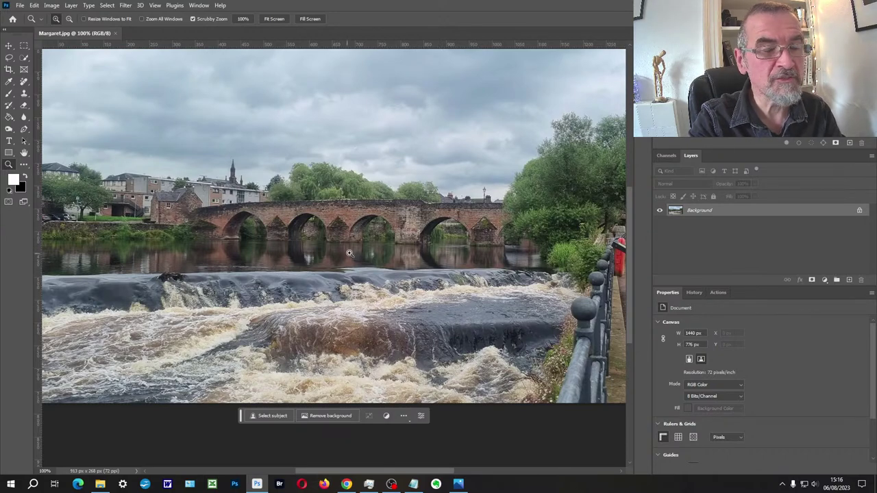
Examine the bridge's arches and their reflections in the full photo at high magnification
left_click_drag(350, 254, 373, 248)
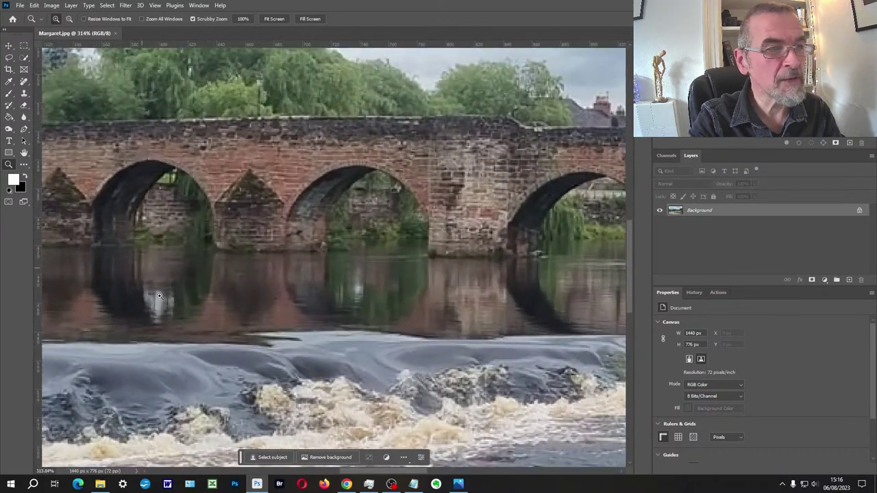
left_click_drag(158, 296, 487, 276)
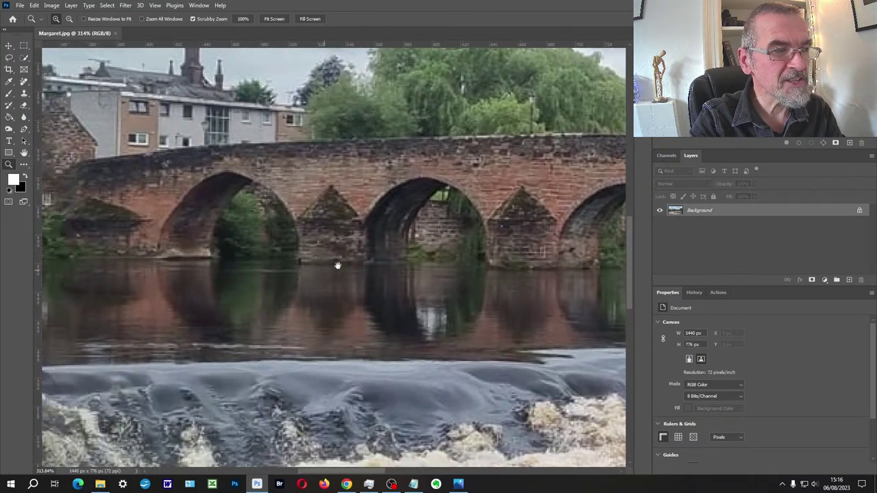
mouse_move(337, 265)
left_mouse_down()
mouse_move(347, 265)
mouse_move(333, 254)
mouse_move(322, 264)
left_mouse_up()
left_click(348, 264)
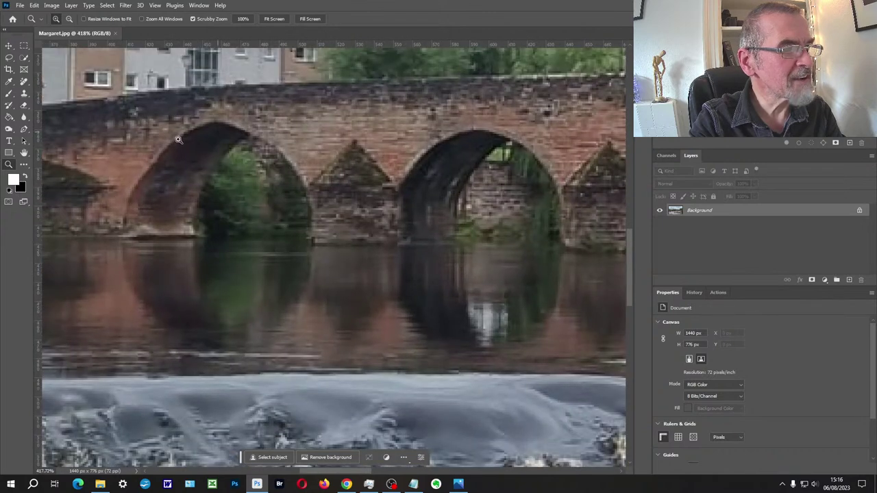
left_click_drag(491, 205, 440, 205)
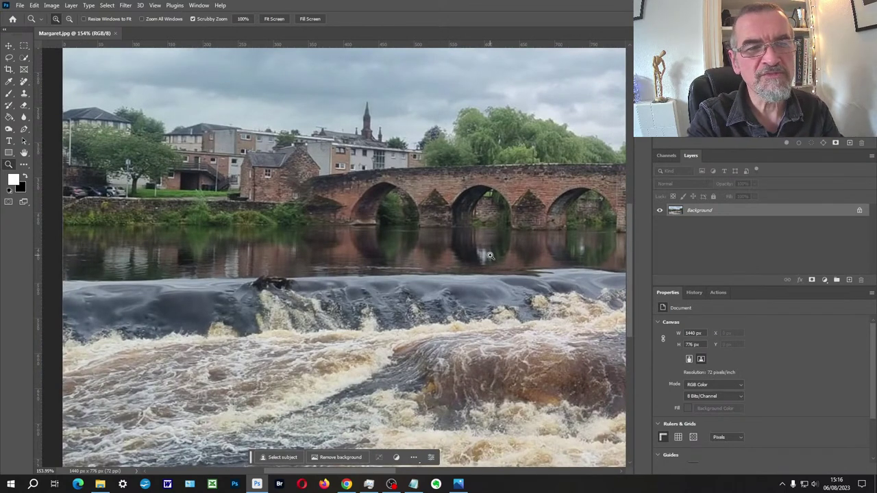
mouse_move(479, 240)
left_mouse_down()
mouse_move(490, 250)
mouse_move(456, 240)
mouse_move(309, 240)
mouse_move(471, 242)
left_mouse_up()
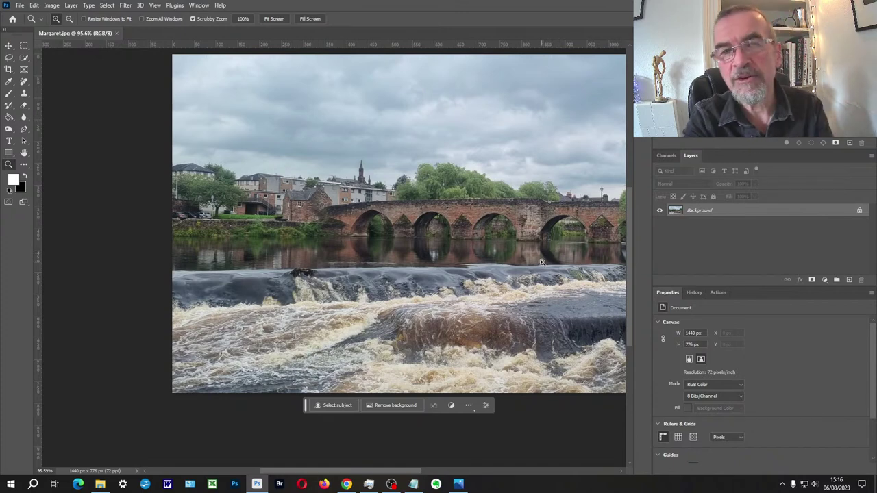
left_click_drag(513, 273, 378, 274)
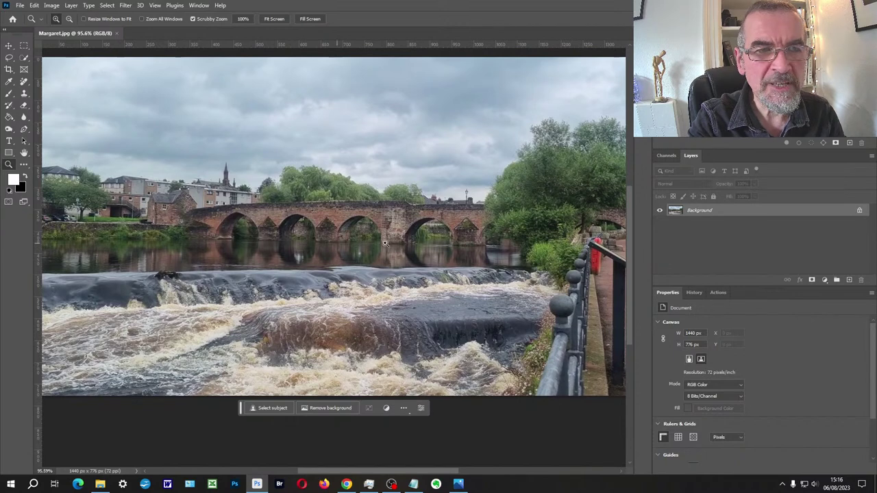
left_click_drag(418, 246, 402, 247)
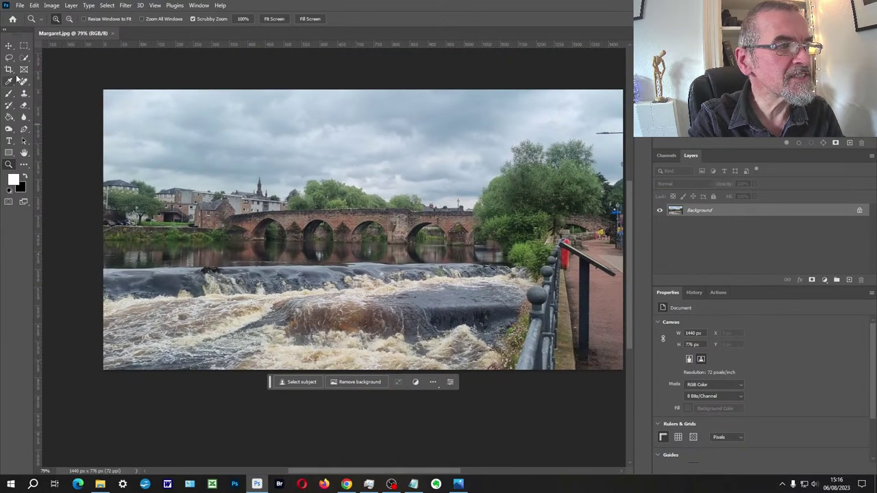
Crop the photo to the bridge and the upper part of the weir, about 632 x 354 px
left_click(9, 69)
left_click_drag(622, 226, 517, 227)
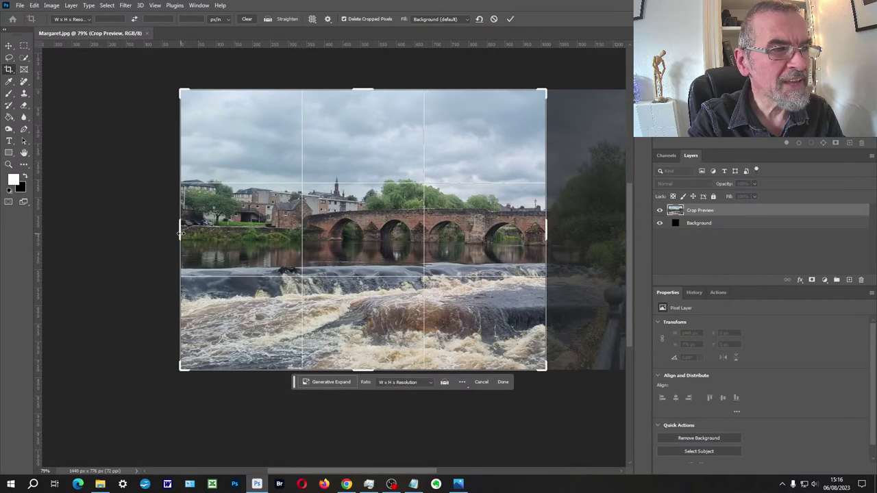
left_click_drag(180, 233, 248, 241)
left_click_drag(363, 98, 374, 137)
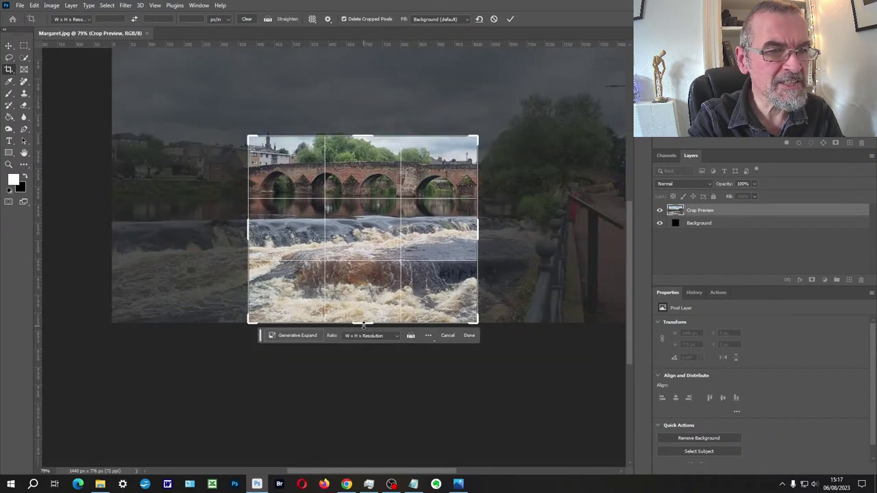
left_click_drag(364, 324, 363, 293)
key("Return")
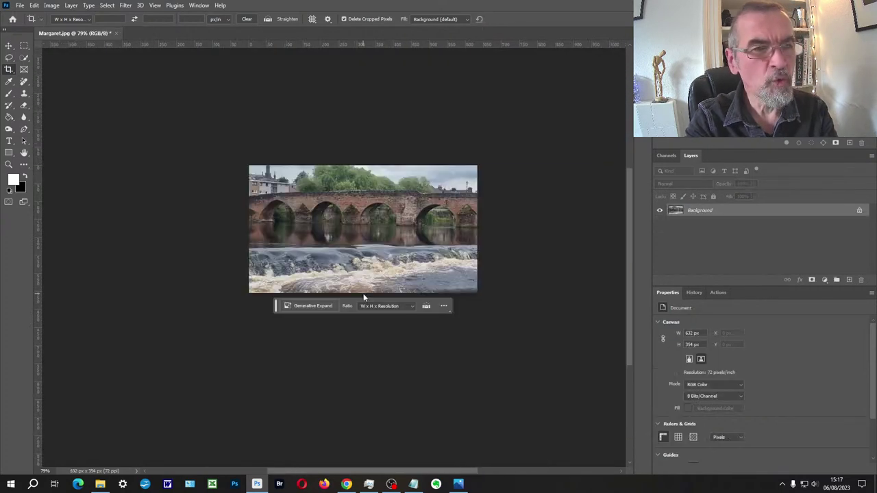
Inspect the bridge and weir crop up close, and revert the photo to its uncropped version
left_click(9, 164)
left_click(340, 199)
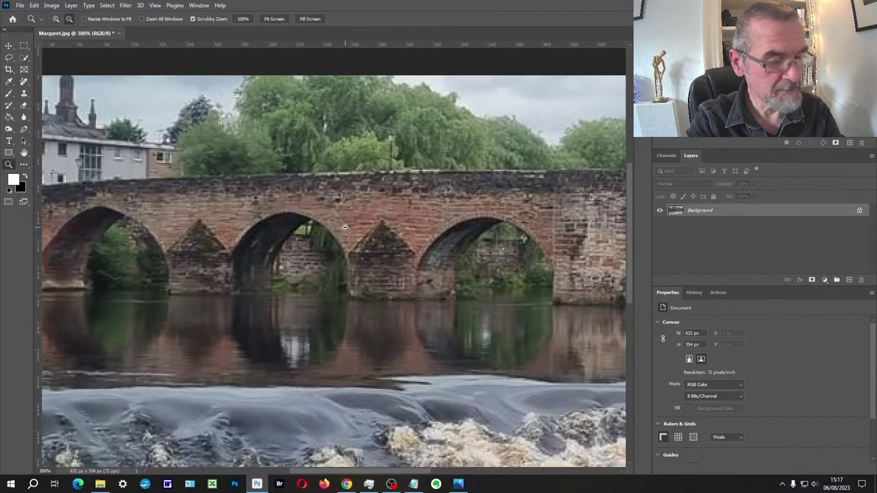
left_click(345, 228, "alt")
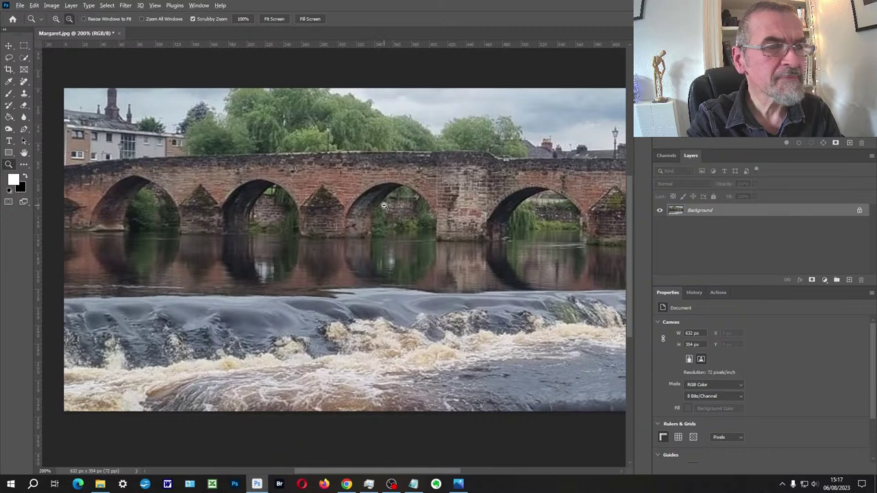
left_click(384, 205, "alt")
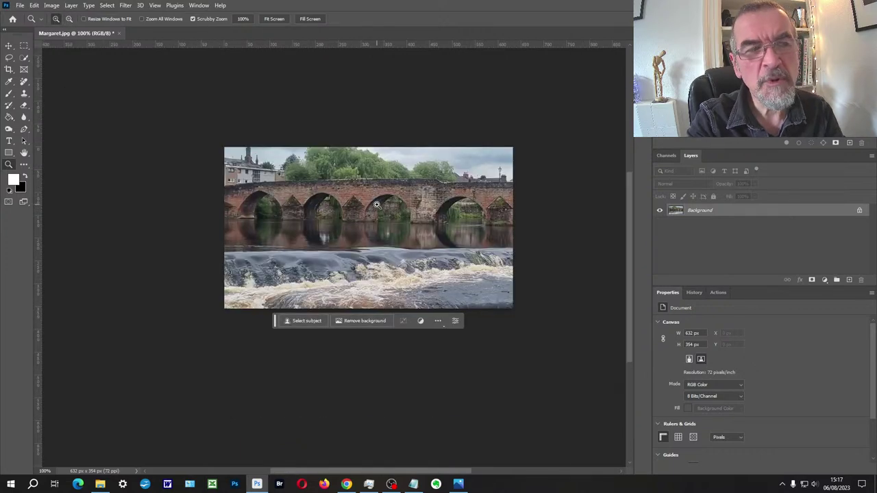
key("F12")
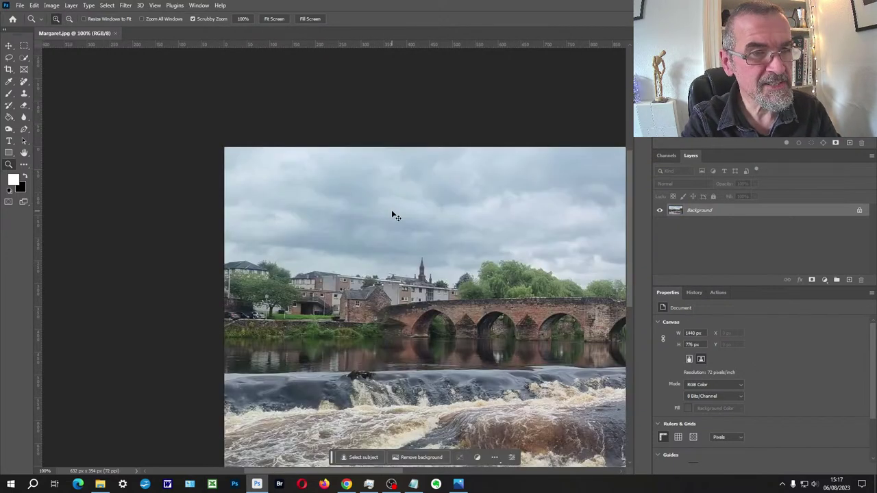
key("c")
scroll(391, 171, "down", 1)
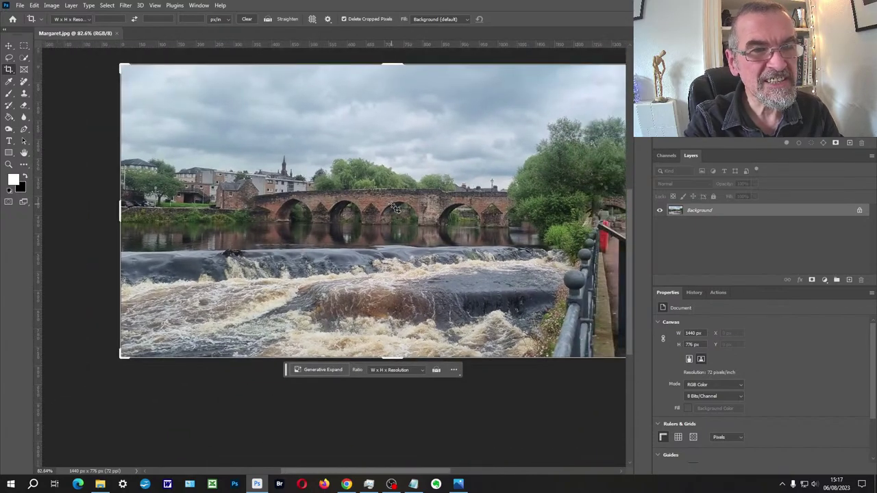
left_click_drag(382, 200, 356, 198)
scroll(356, 198, "down", 1)
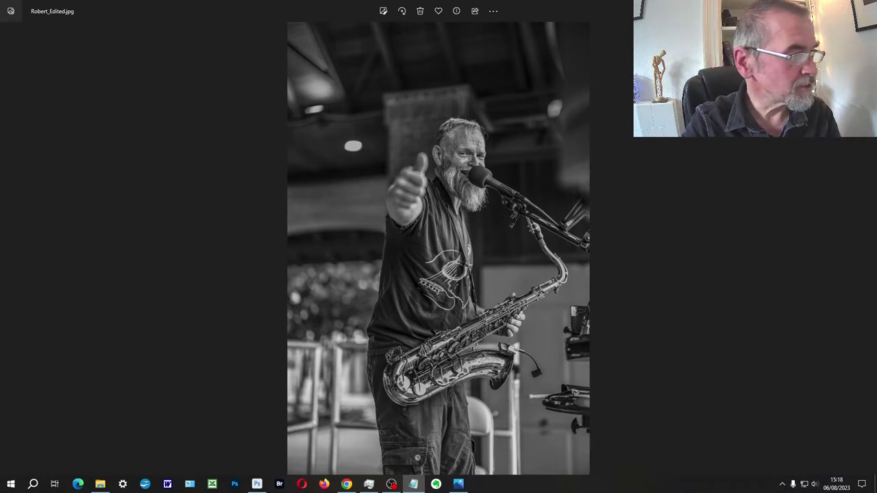
Open the saxophonist's CR3 raw photo in Camera Raw and examine the face and microphone at 100%
key("super+e")
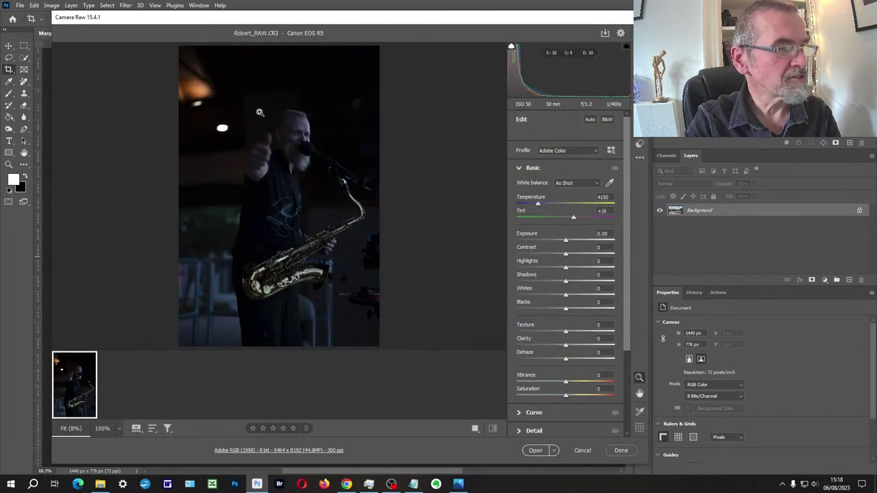
left_click(293, 146)
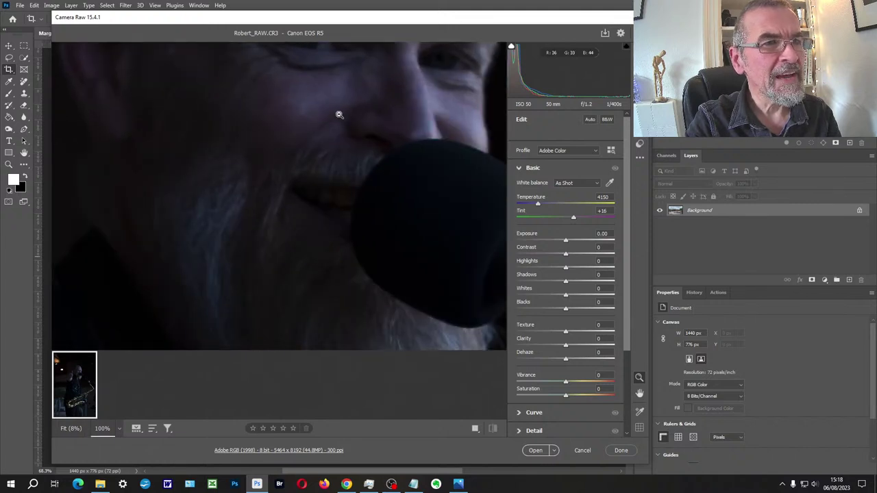
left_click_drag(332, 112, 178, 90)
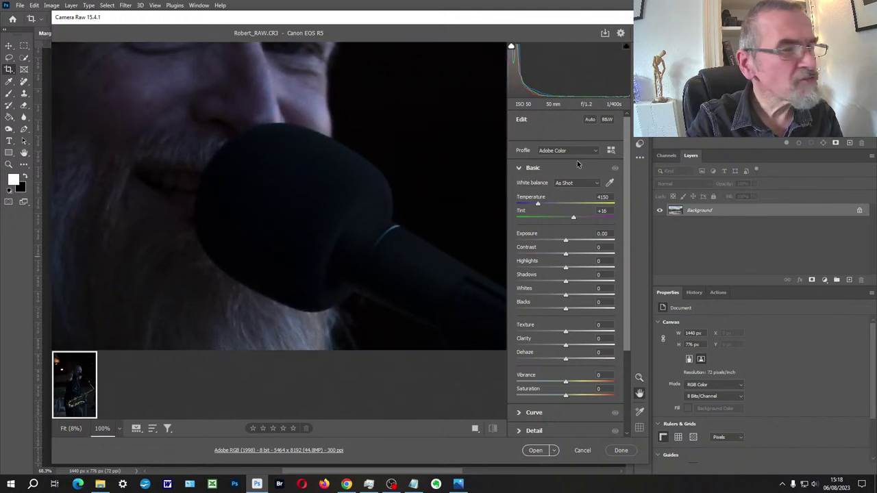
left_click_drag(356, 144, 371, 217)
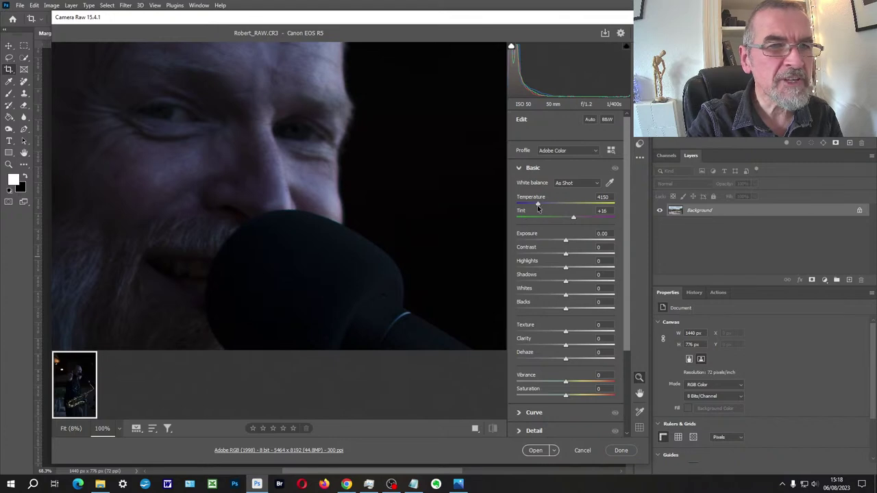
Raise the raw photo's exposure to +3.00 and check the detail in the face, beard and microphone
left_click_drag(565, 242, 587, 241)
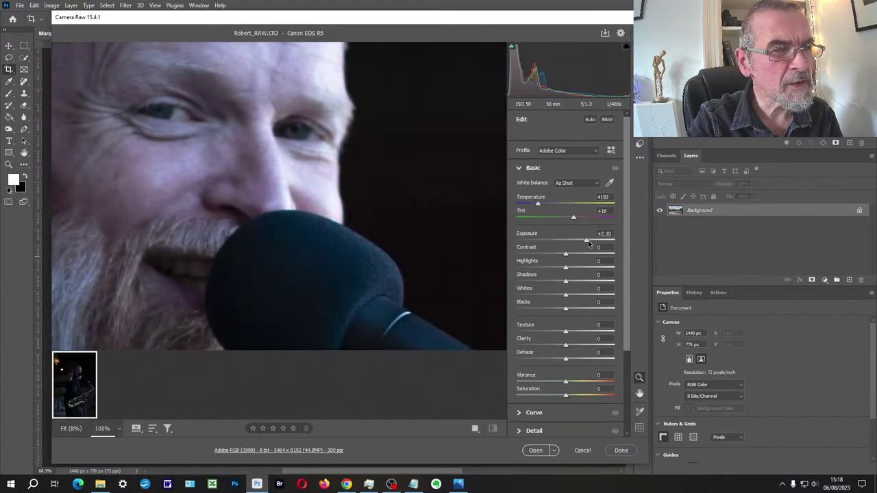
left_click_drag(336, 250, 354, 171)
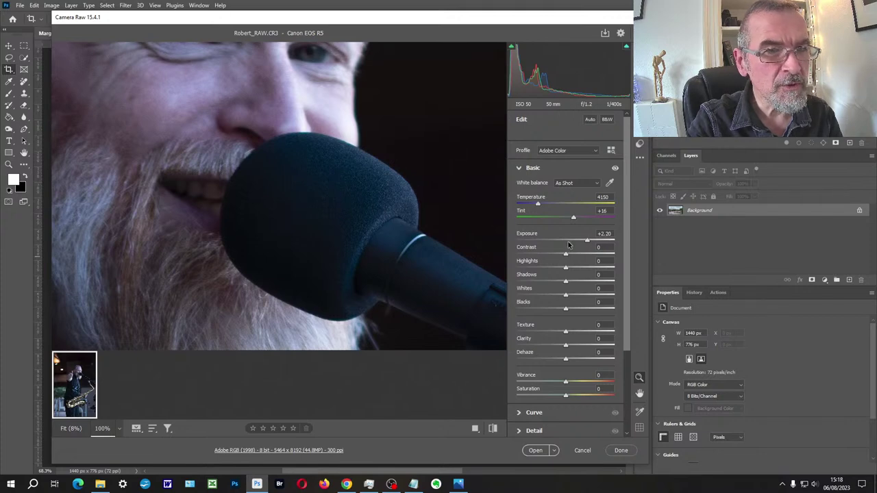
left_click_drag(587, 242, 594, 241)
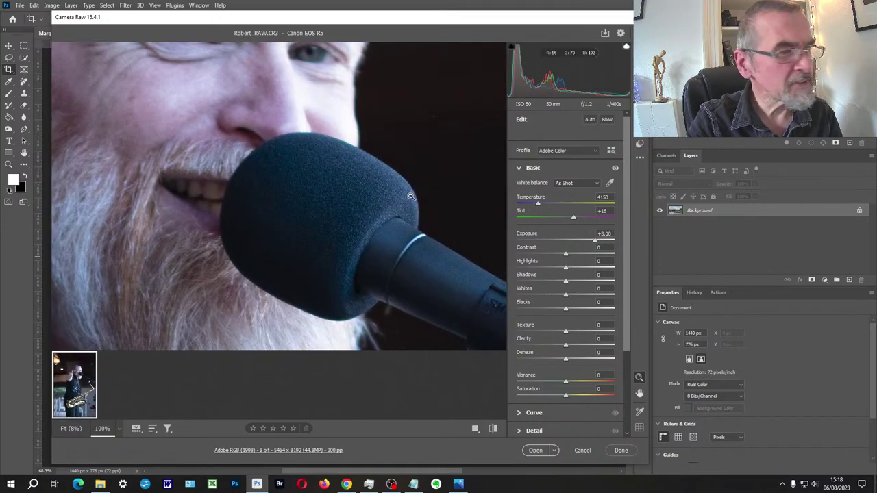
left_click_drag(374, 221, 363, 286)
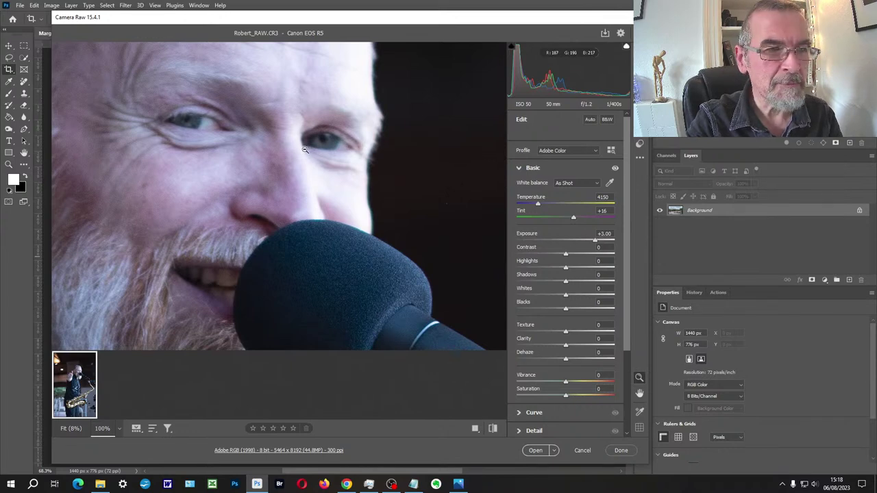
scroll(310, 170, "down", 5)
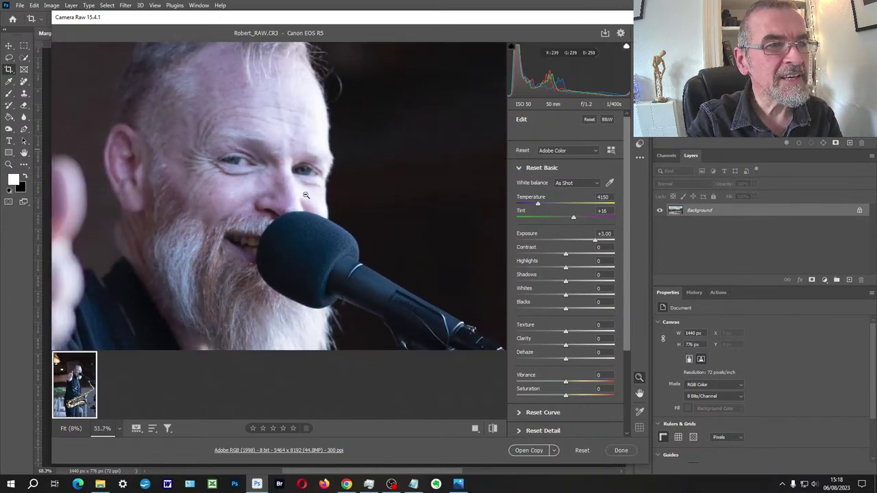
scroll(304, 201, "down", 1)
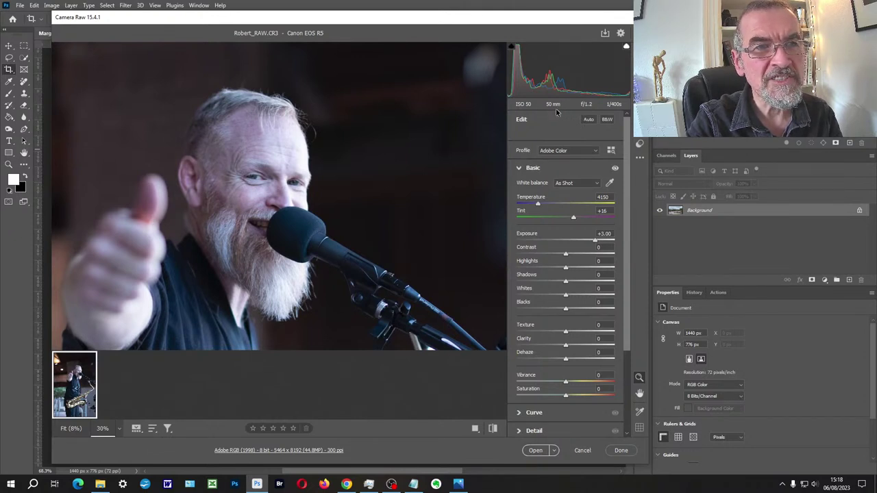
key("alt")
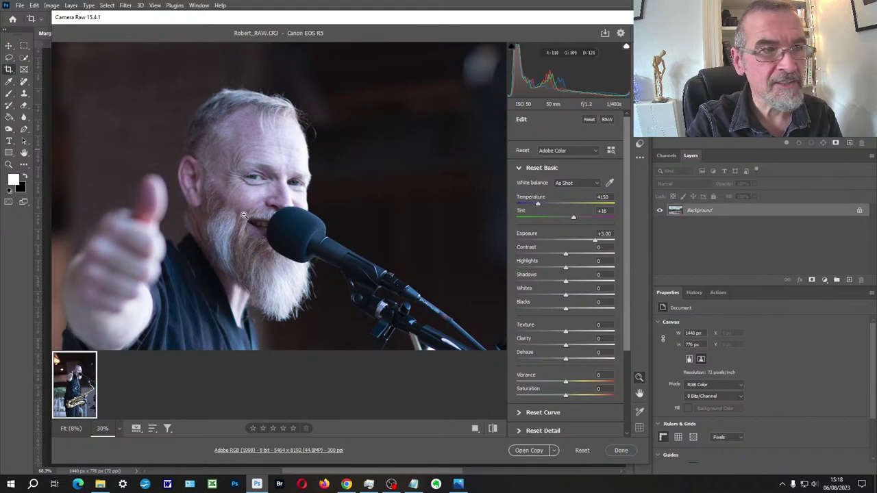
Examine the brightened raw photo as a whole, from the background and saxophone to the thumb, face and microphone
scroll(270, 218, "down", 3)
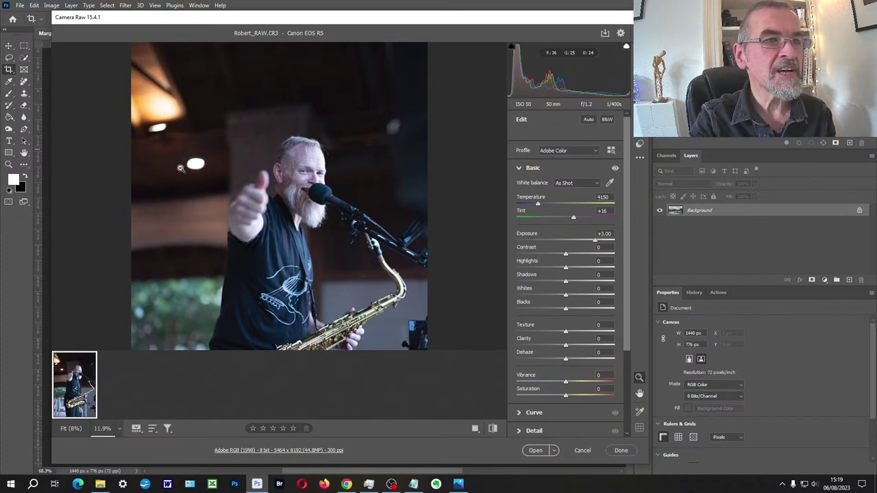
scroll(311, 233, "down", 5)
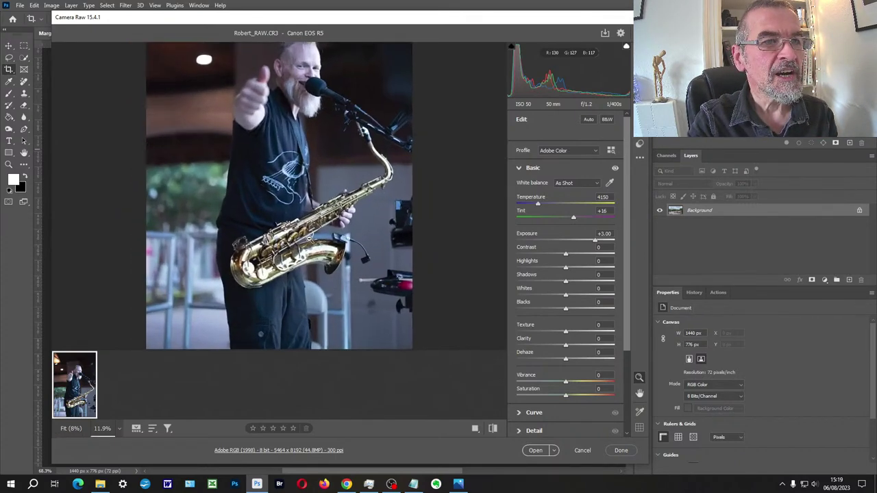
scroll(310, 143, "up", 3)
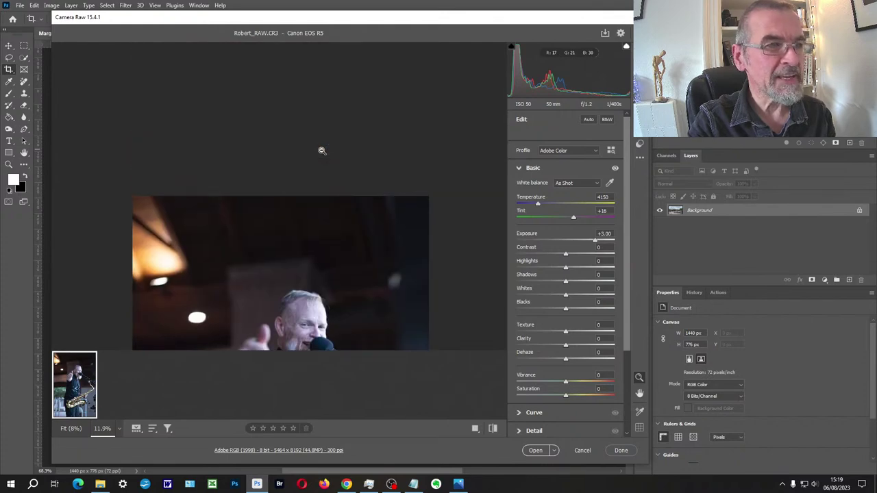
scroll(307, 182, "up", 3)
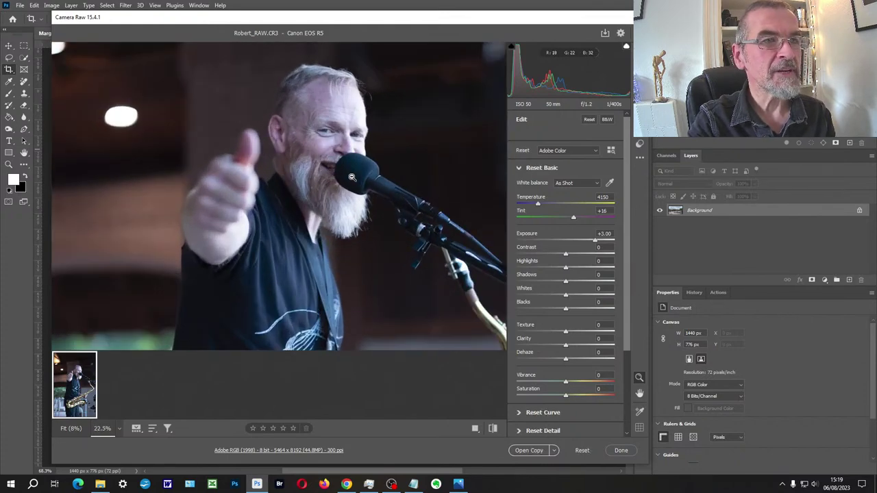
scroll(319, 137, "up", 3)
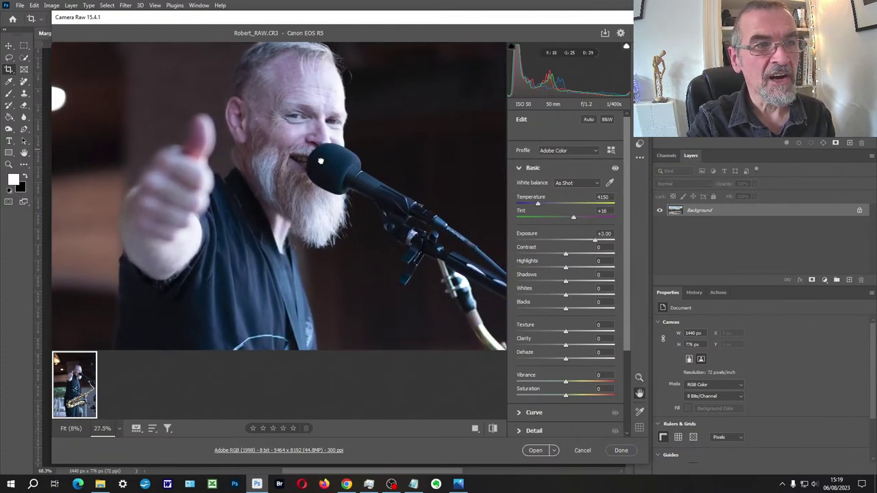
scroll(323, 175, "up", 2)
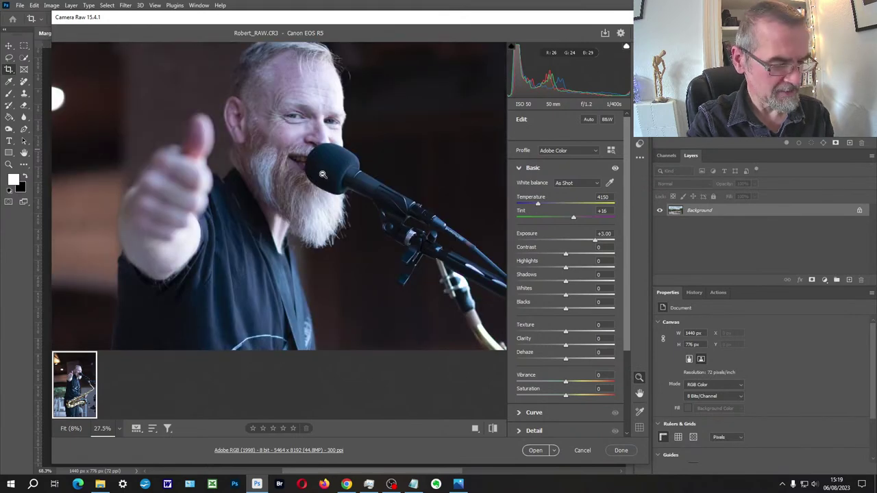
scroll(321, 171, "up", 2)
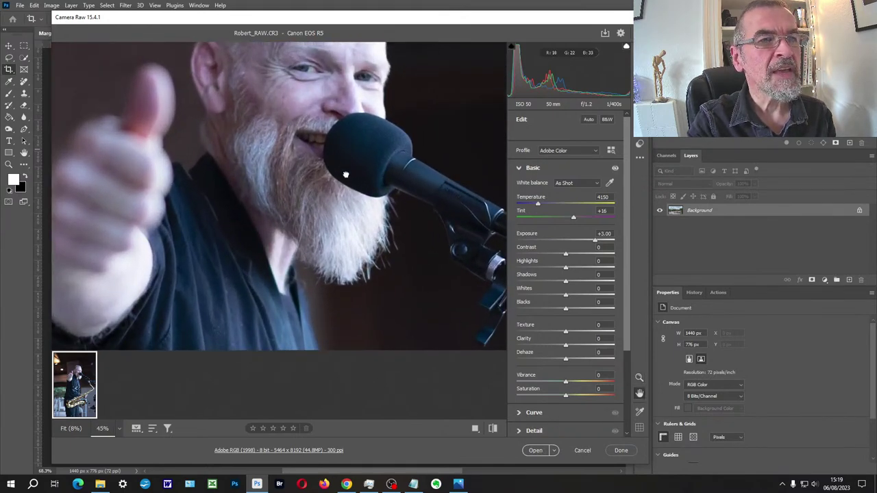
scroll(343, 192, "up", 2)
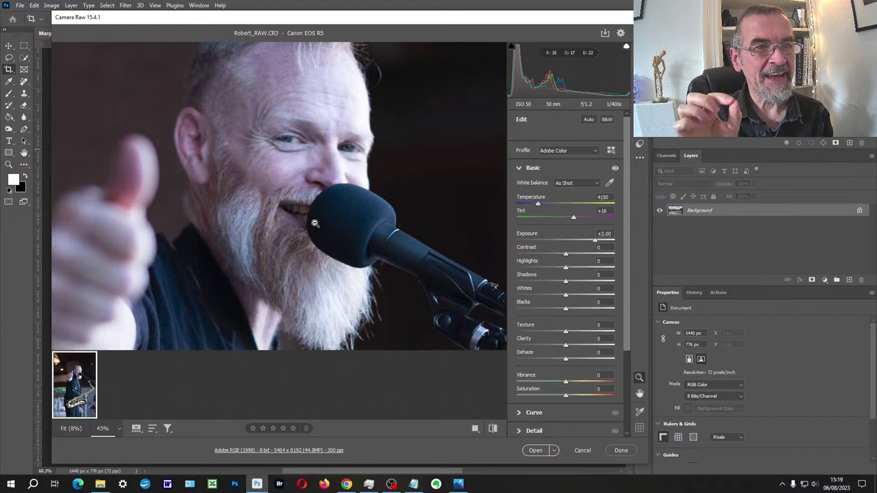
Inspect the saxophonist's eyes, skin and beard at up to 90%, and return to a view of the whole photo
left_click(309, 124)
scroll(309, 124, "up", 5)
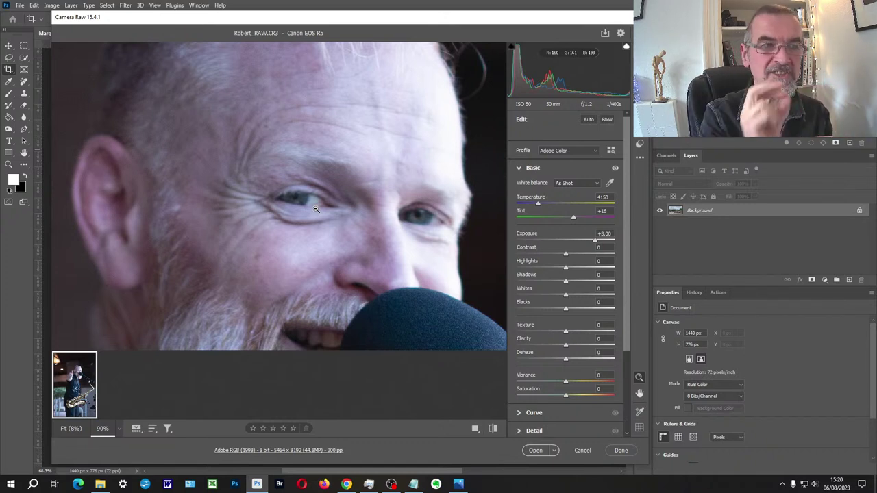
left_click_drag(316, 209, 269, 227)
key("alt")
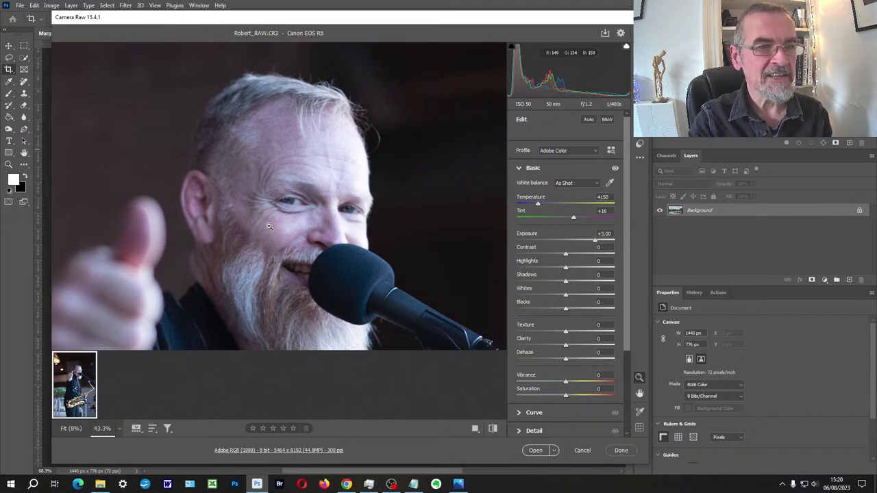
scroll(298, 209, "down", 2)
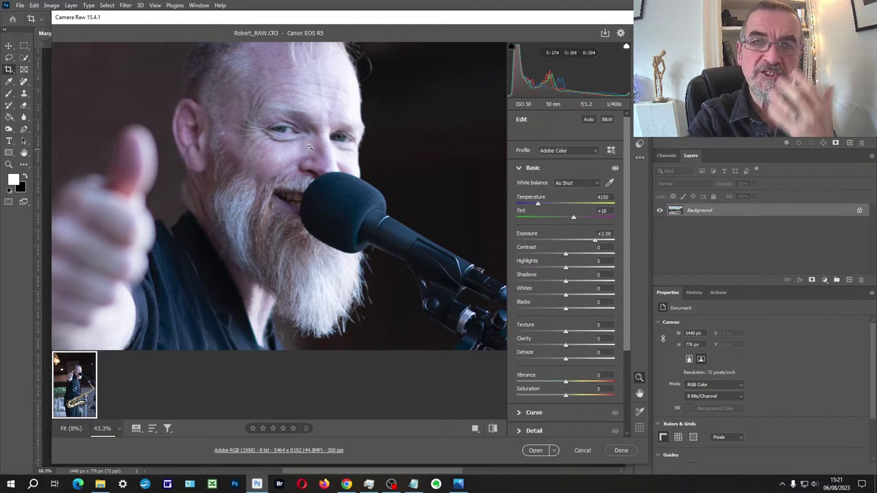
left_click(317, 184)
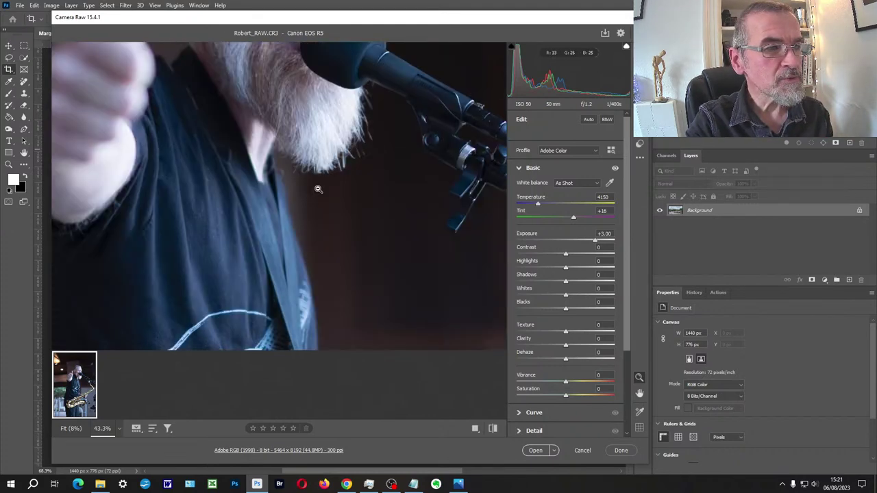
left_click(327, 287, "alt")
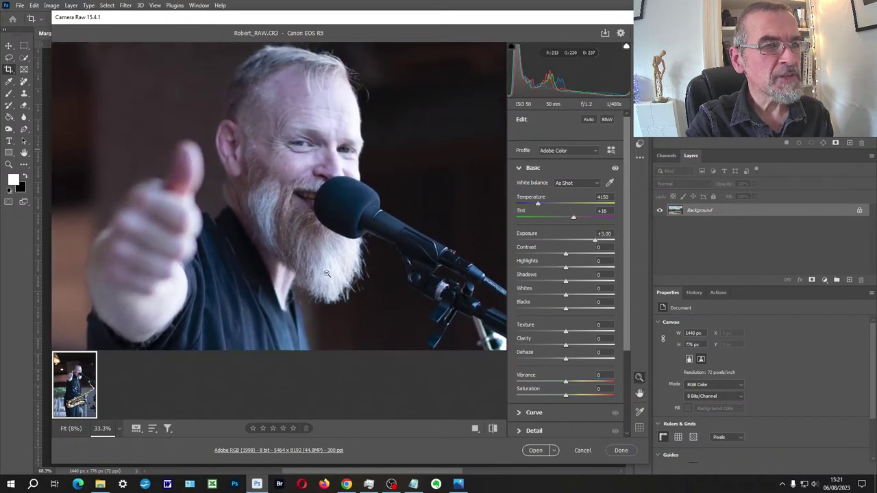
left_click(318, 205, "alt")
left_click(318, 218, "alt")
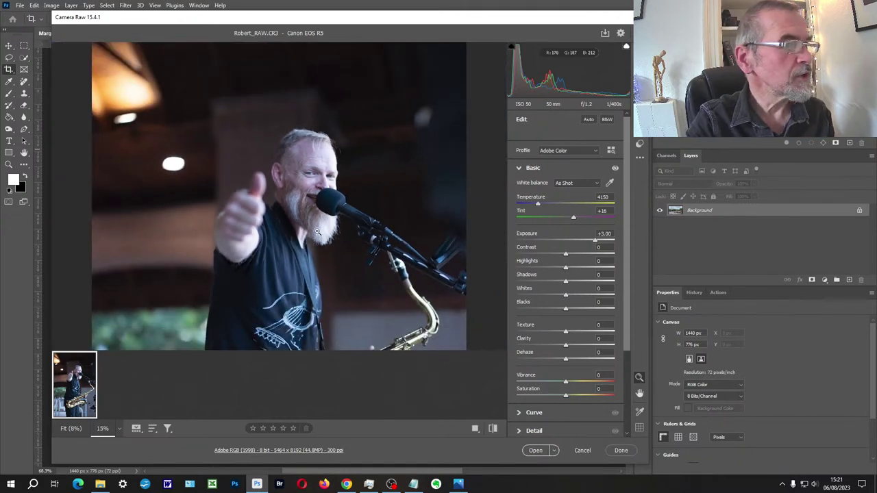
left_click(316, 233, "alt")
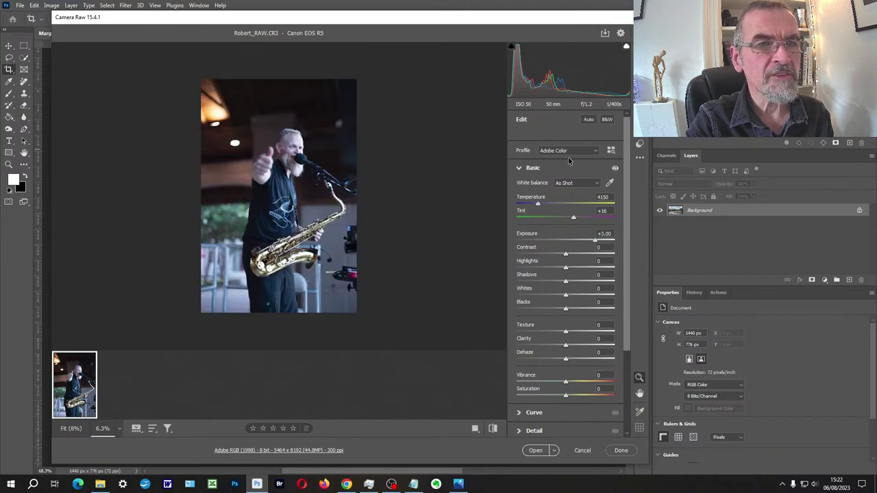
Try a lower exposure and the automatic tone adjustment on the raw photo, and undo the automatic adjustment
left_click_drag(595, 239, 591, 240)
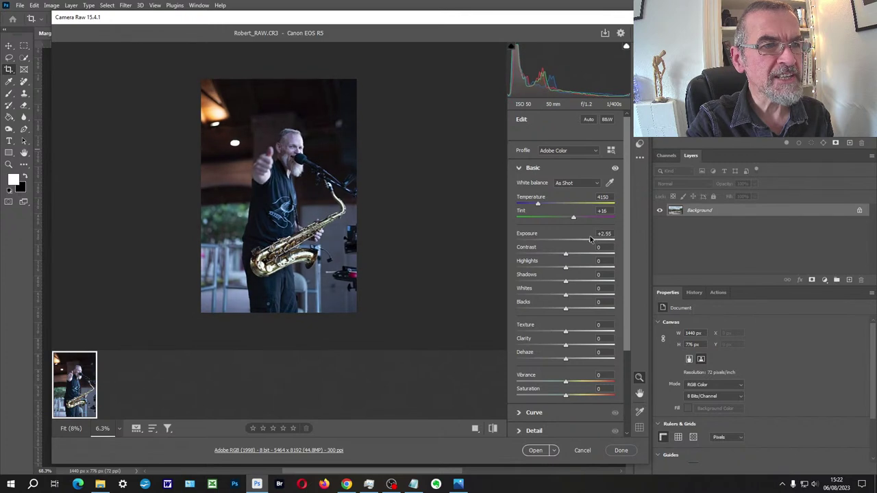
left_click(590, 121)
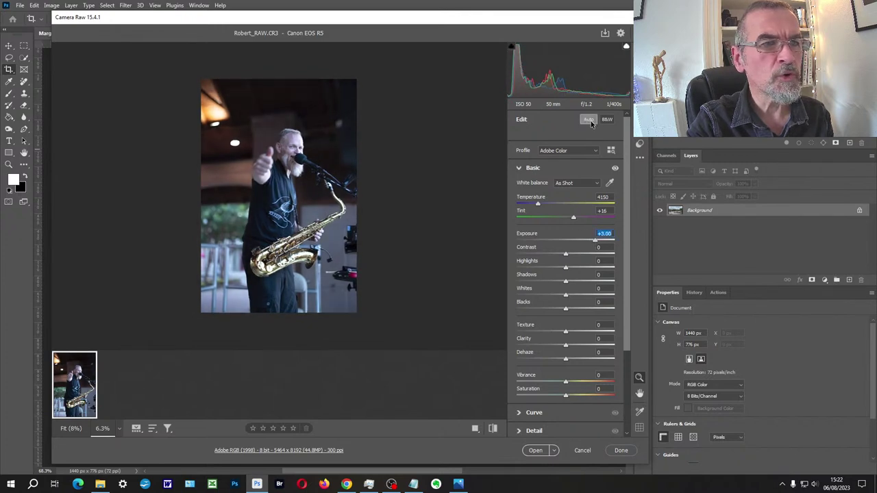
left_click(590, 121)
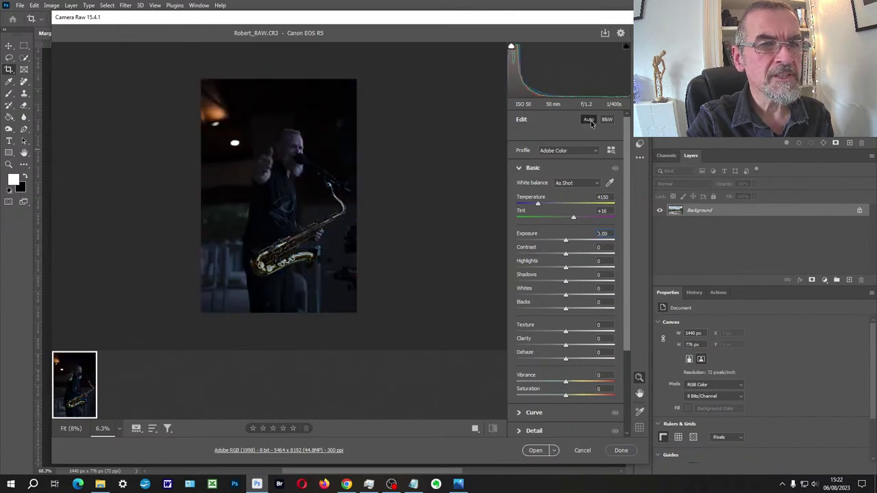
left_click(589, 120)
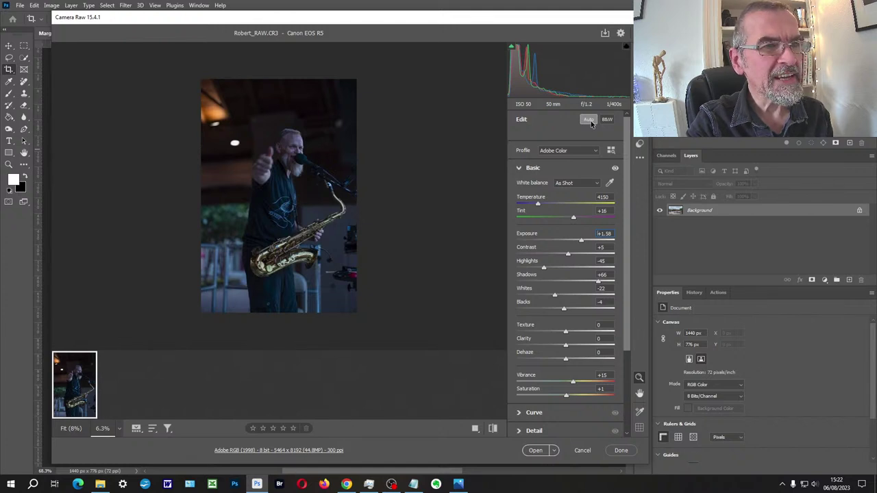
left_click(590, 120)
left_click(590, 121)
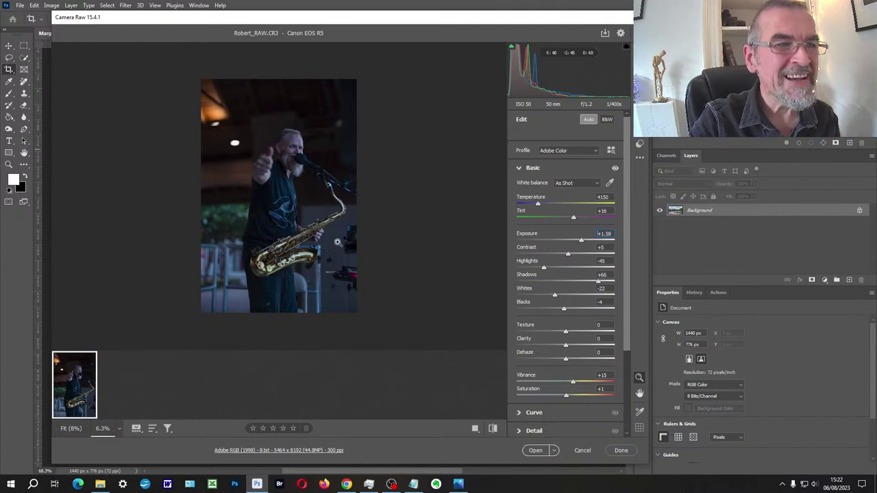
key("ctrl+z")
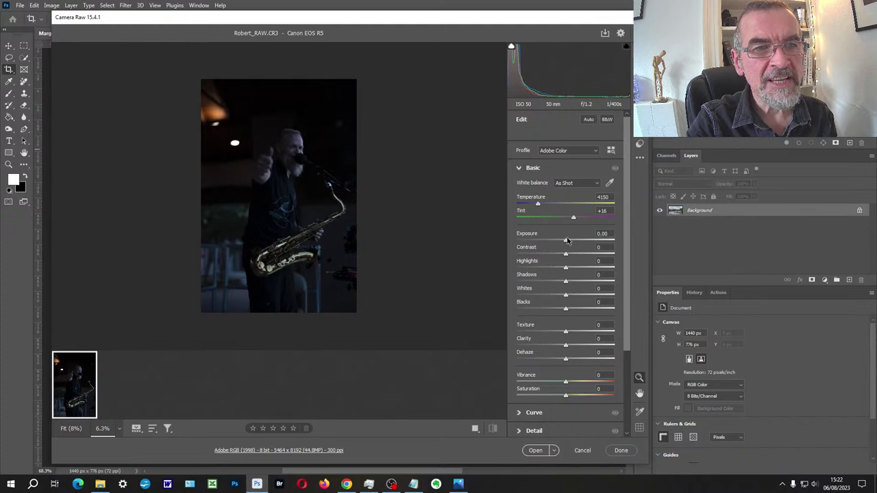
Set the raw photo's exposure to +2.45 and its highlights to -27, judging the effect on the face up close
left_click_drag(566, 240, 591, 241)
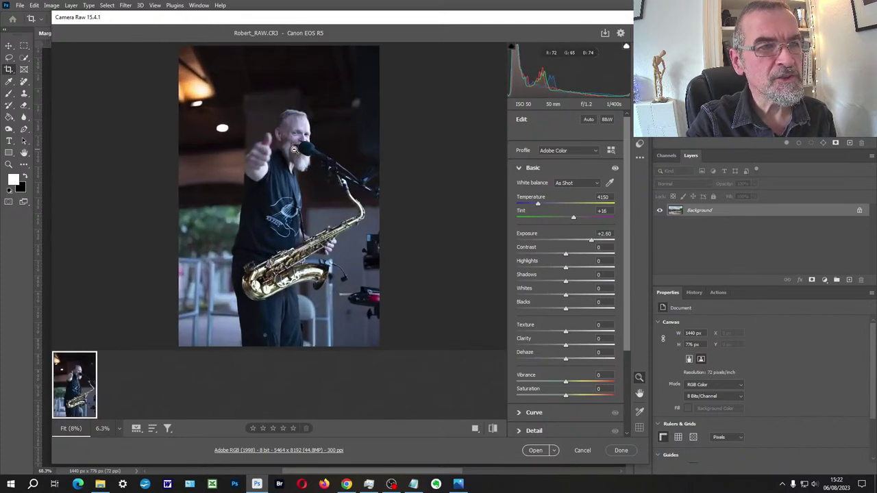
scroll(301, 131, "up", 6)
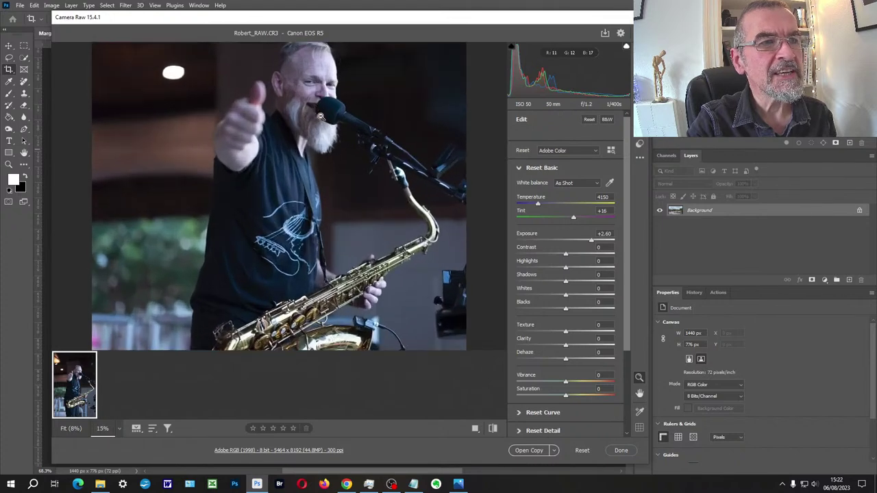
scroll(329, 137, "up", 5)
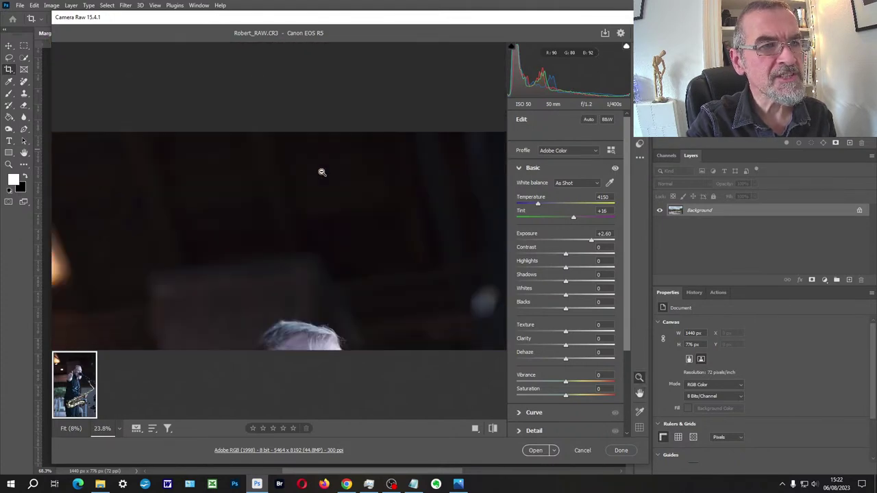
scroll(321, 205, "down", 3)
scroll(321, 218, "up", 4)
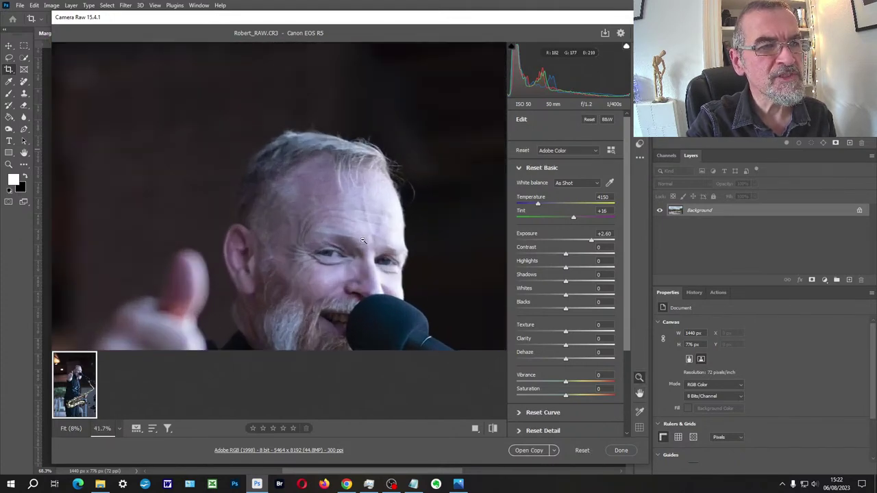
left_click_drag(397, 239, 353, 170)
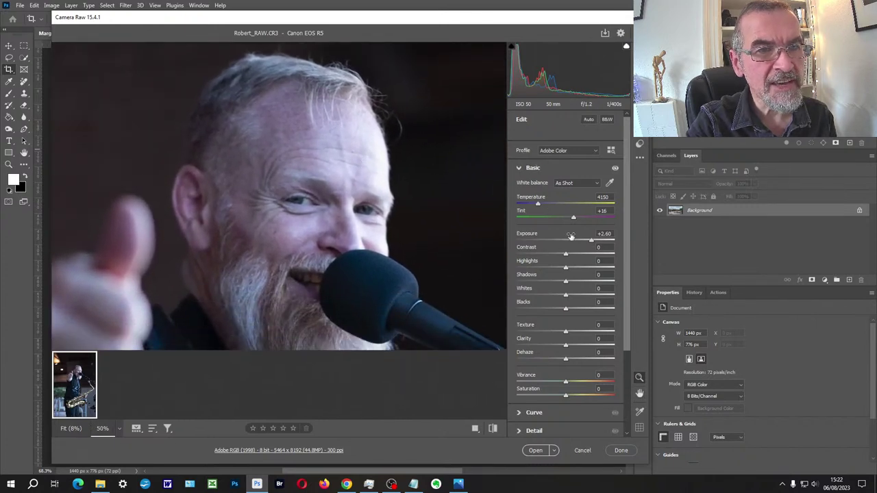
left_click_drag(593, 239, 589, 239)
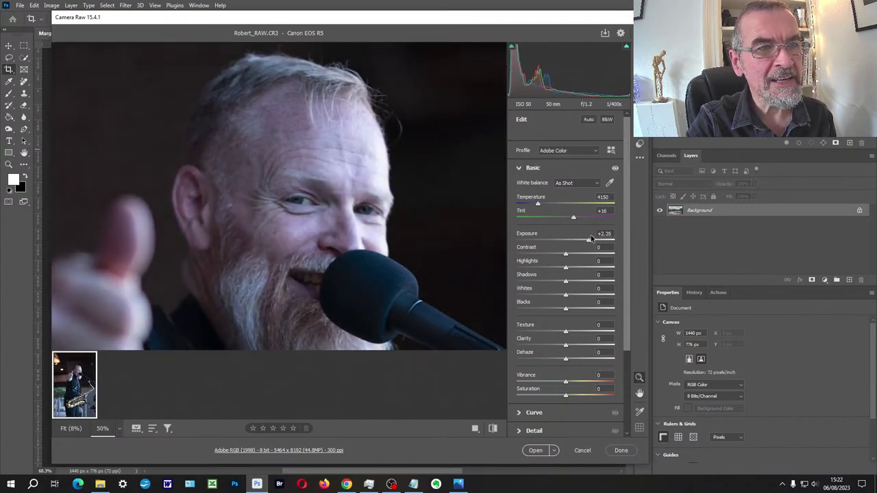
left_click_drag(566, 270, 552, 266)
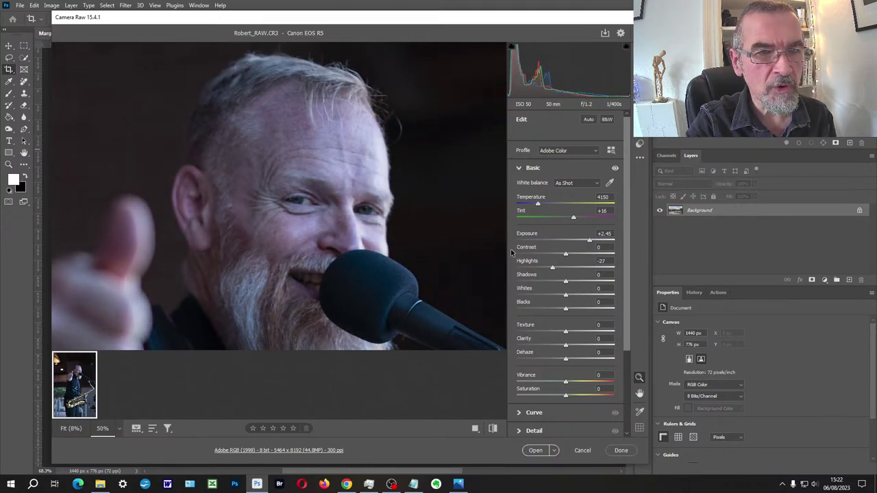
Raise the raw photo's shadows to +71 and check the detail in the shirt, beard and face at 60%
scroll(443, 254, "down", 3)
scroll(354, 241, "down", 3)
scroll(354, 241, "down", 4)
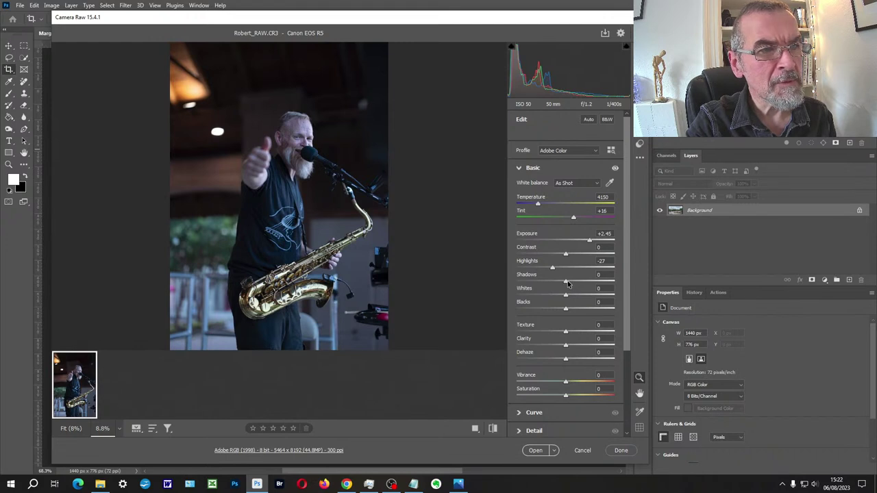
left_click_drag(566, 281, 598, 282)
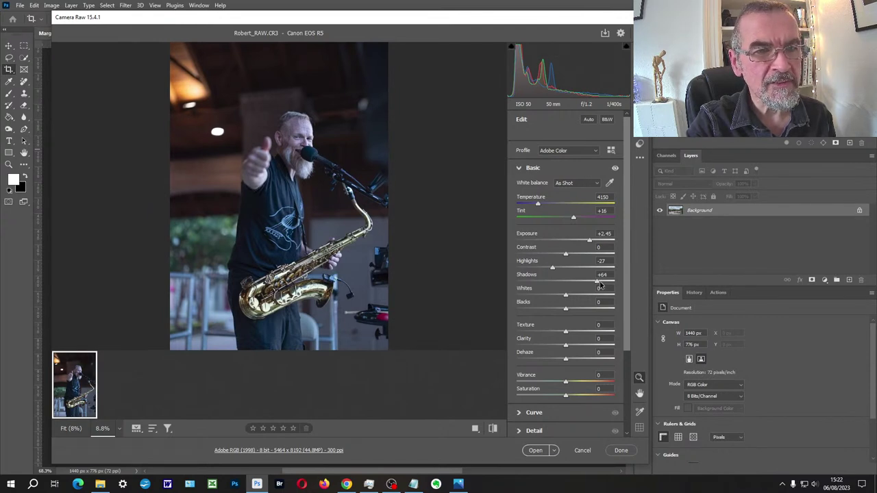
left_click_drag(588, 284, 600, 286)
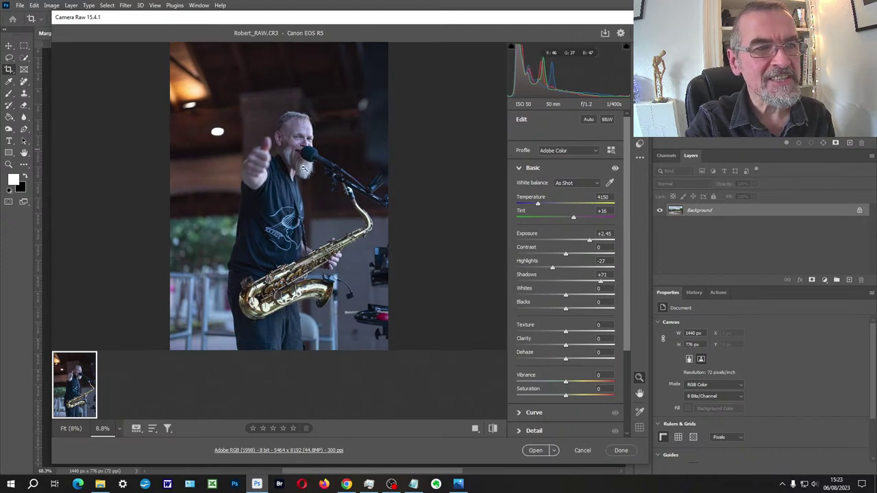
left_click_drag(627, 284, 630, 352)
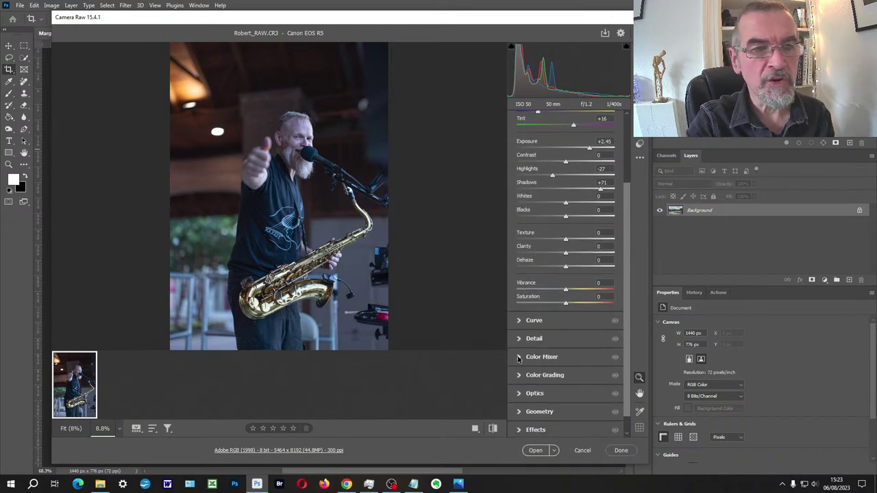
scroll(319, 144, "up", 3, "alt")
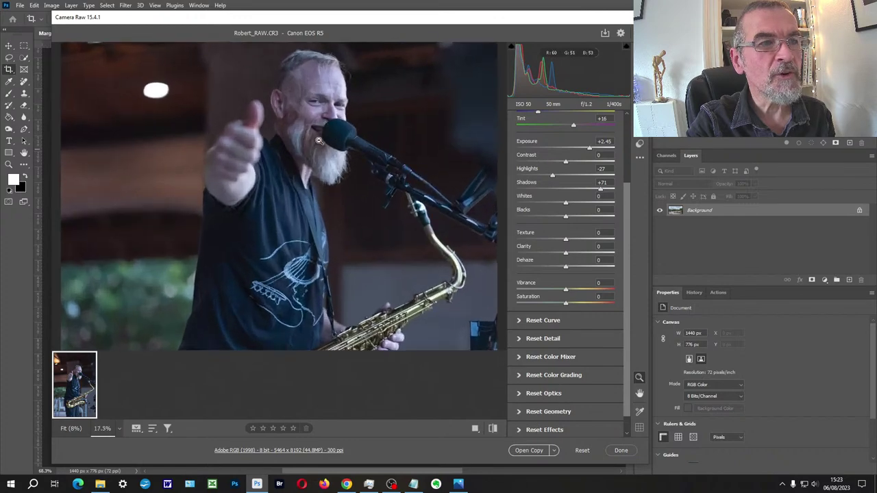
scroll(319, 140, "up", 5, "alt")
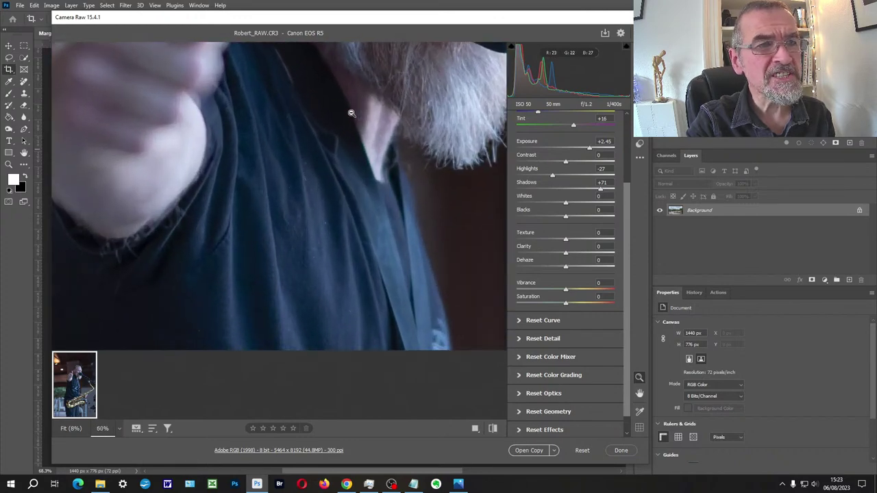
left_click_drag(351, 113, 287, 211)
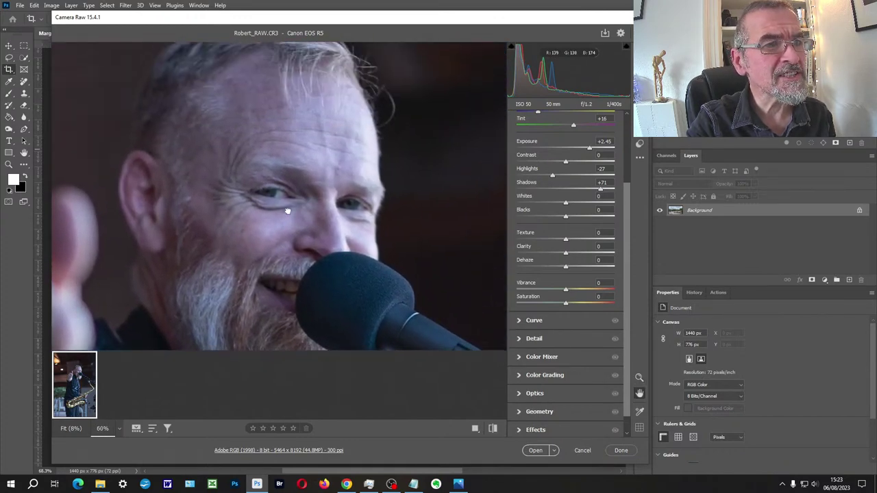
Check the raw photo's lens corrections, sharpening and noise reduction settings, and open the photo as an editable document
scroll(319, 192, "up", 1, "alt")
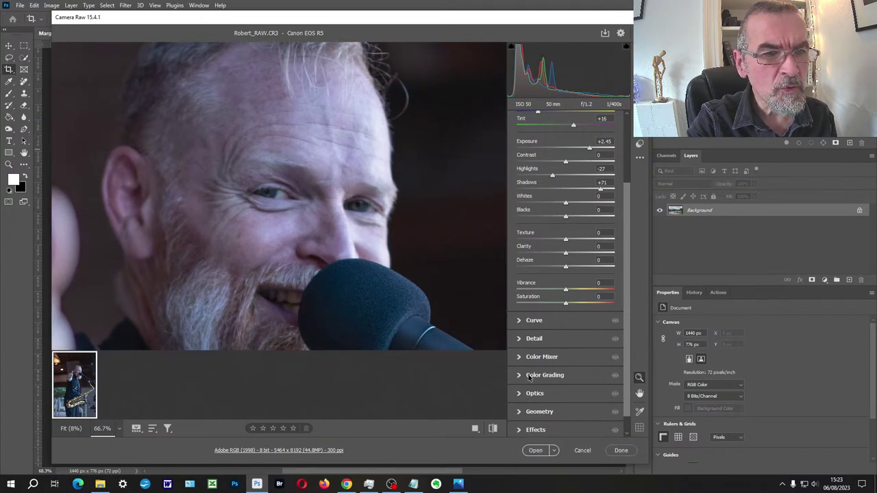
left_click(521, 395)
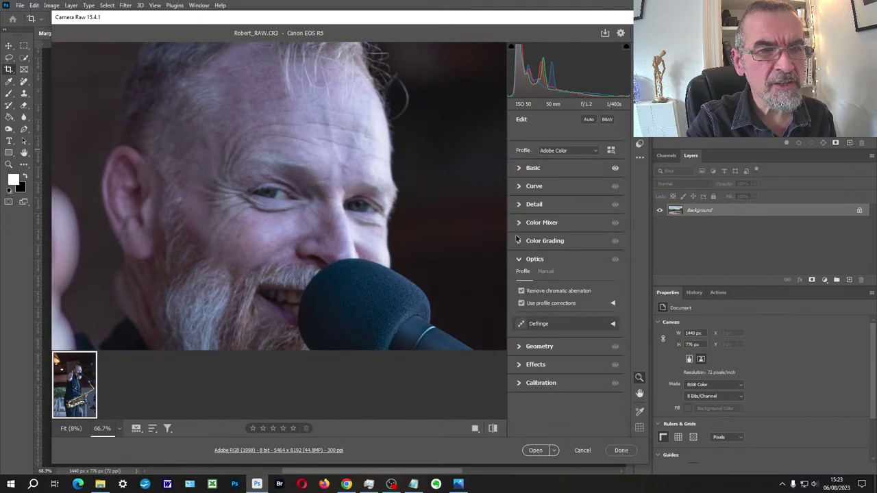
left_click(518, 205)
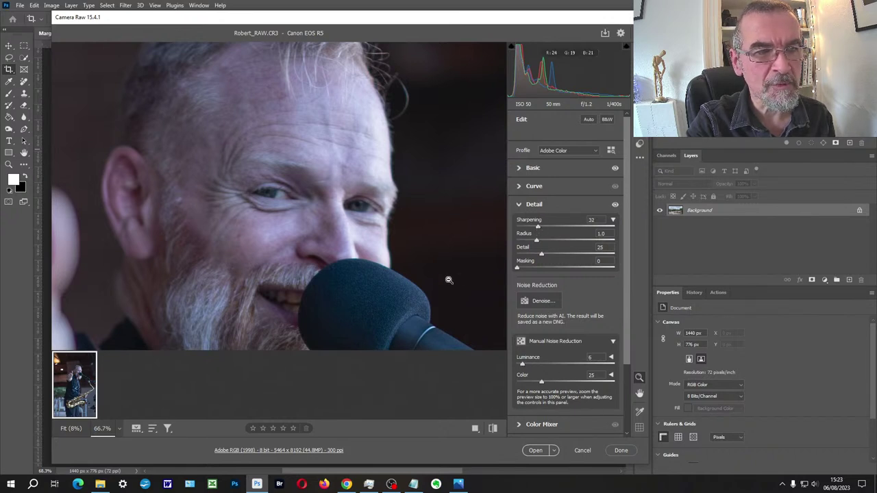
left_click(536, 451)
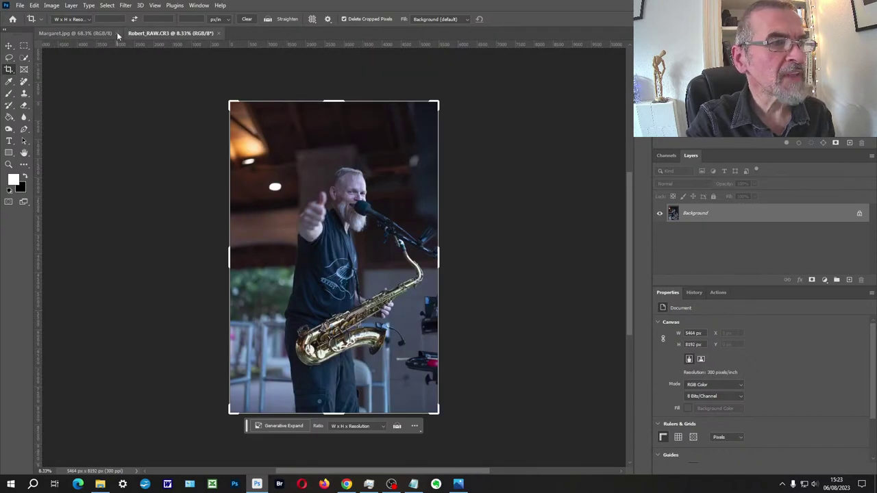
Close Margaret.jpg and open the black-and-white Robert_Edited.jpg alongside the raw photo
left_click(118, 34)
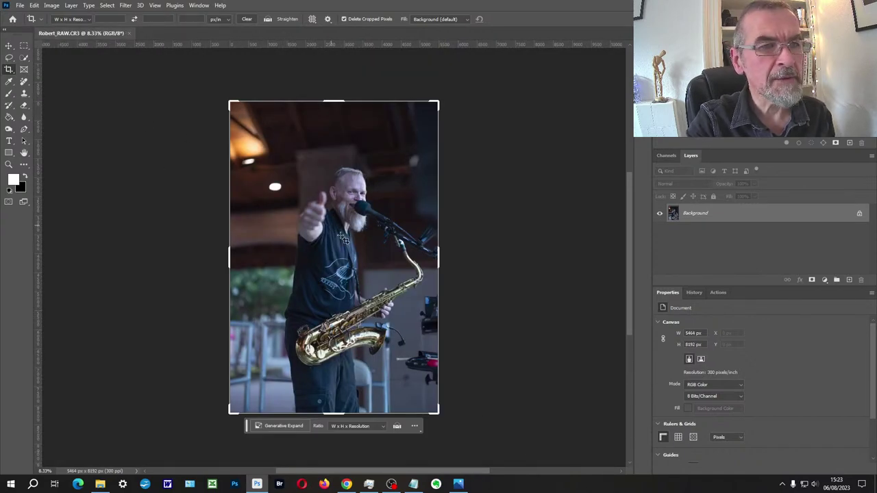
scroll(389, 271, "down", 1)
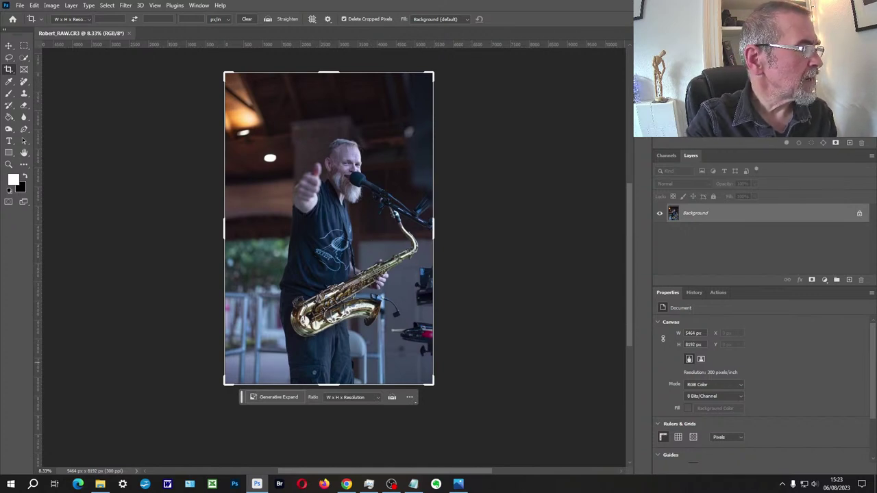
key("alt+Tab")
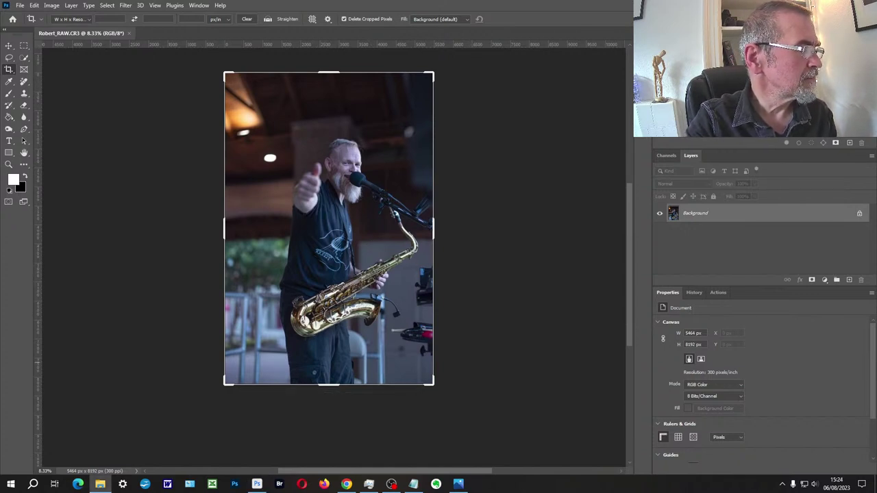
key("Return")
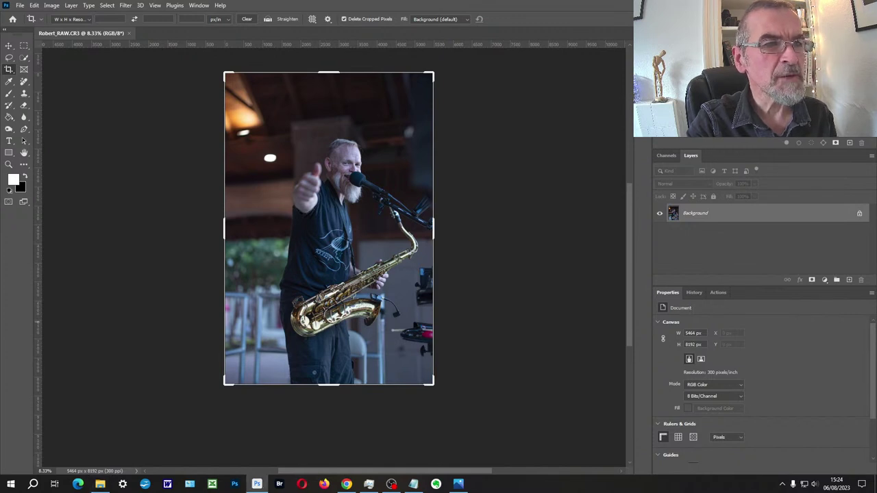
scroll(329, 274, "down", 1)
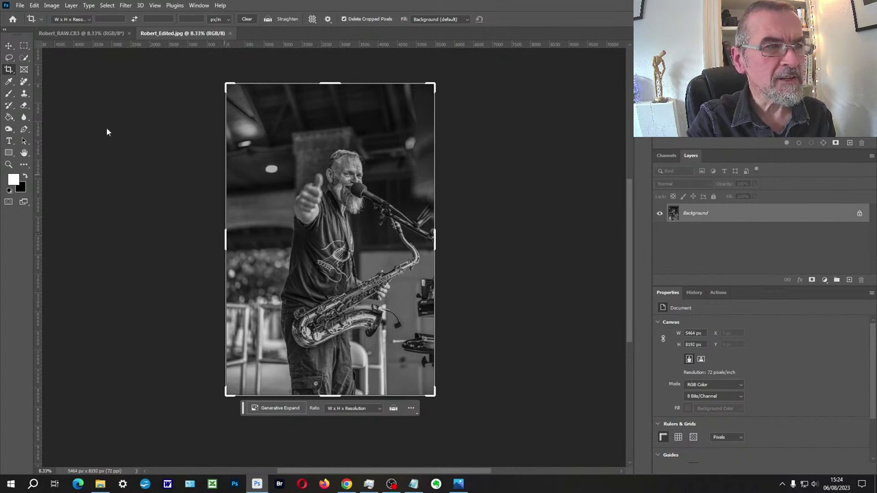
Inspect the face, beard and microphone in the black-and-white edit at up to about 50%, and return to the whole photo
left_click(9, 46)
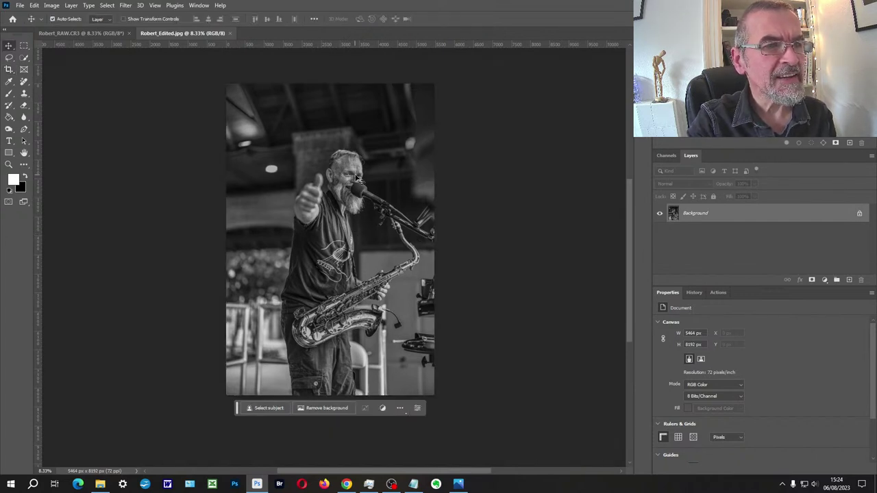
scroll(356, 180, "up", 5)
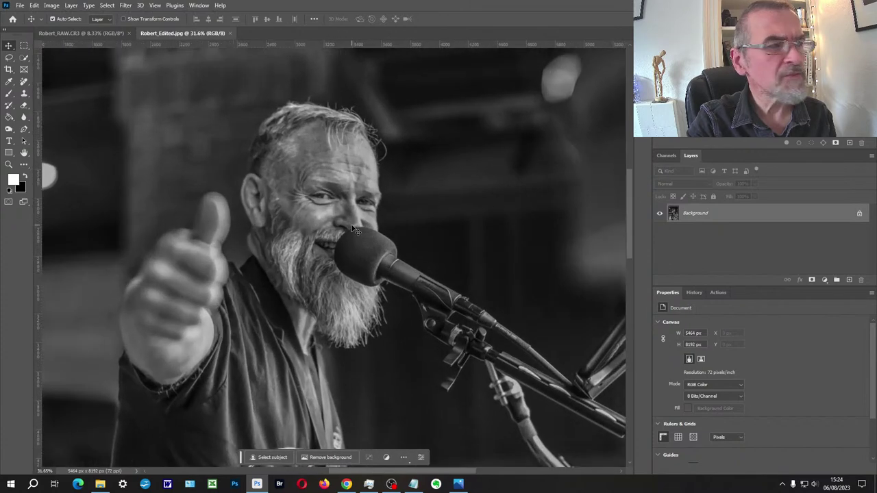
scroll(340, 215, "up", 3)
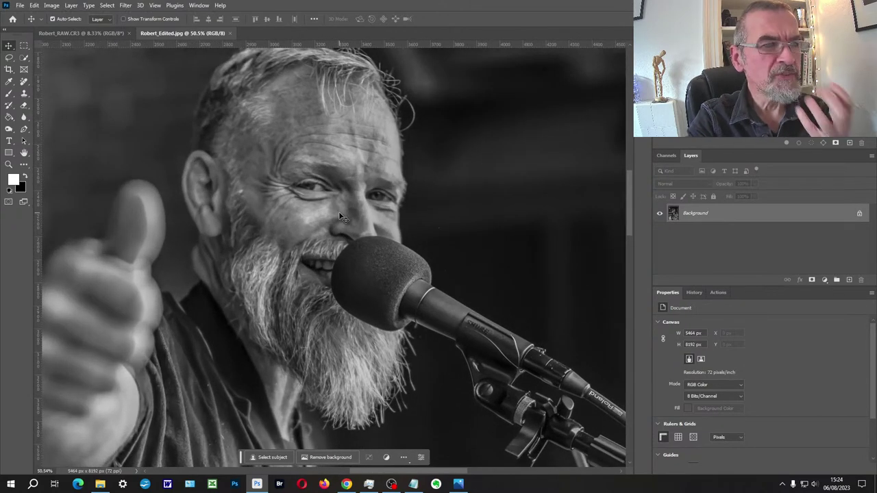
scroll(340, 216, "down", 2)
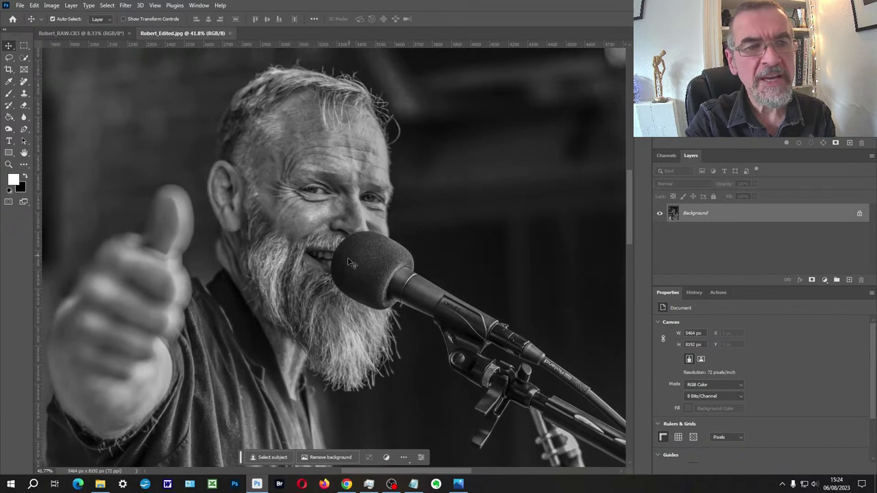
scroll(351, 257, "down", 5)
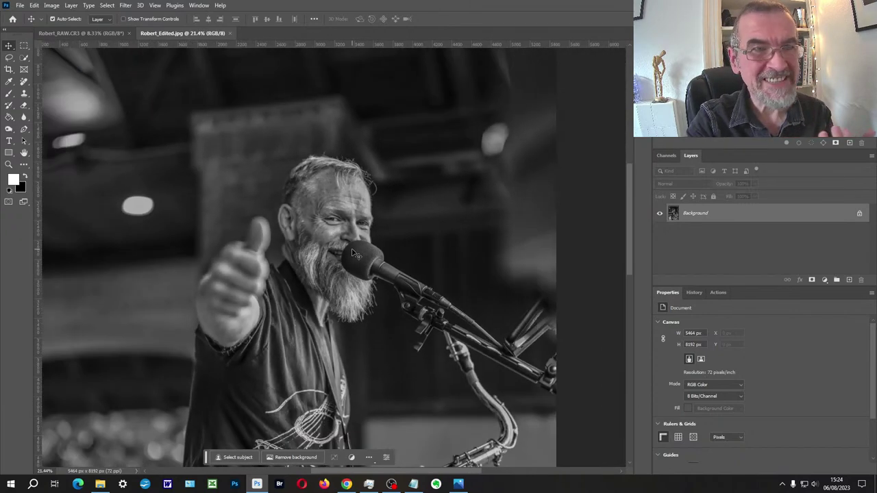
scroll(354, 254, "down", 4)
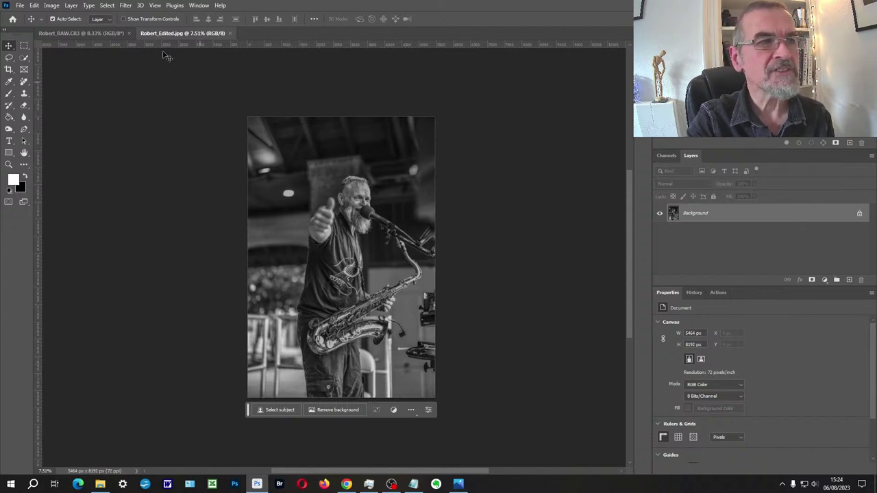
Compare the colour raw photo with the finished black-and-white edit, ending on the raw photo
left_click(99, 33)
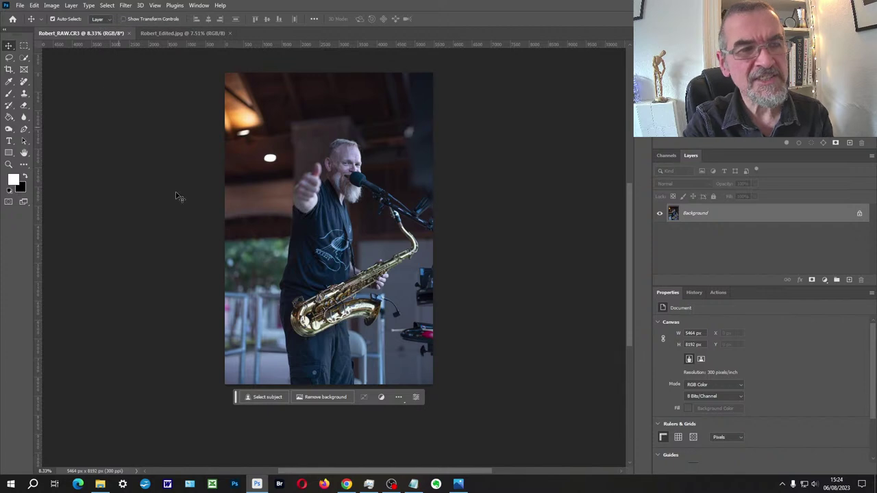
left_click(192, 33)
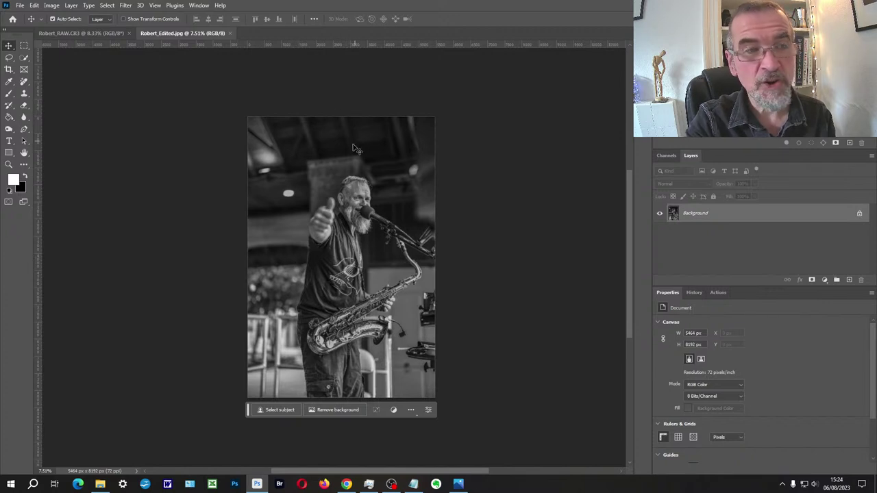
left_click(92, 33)
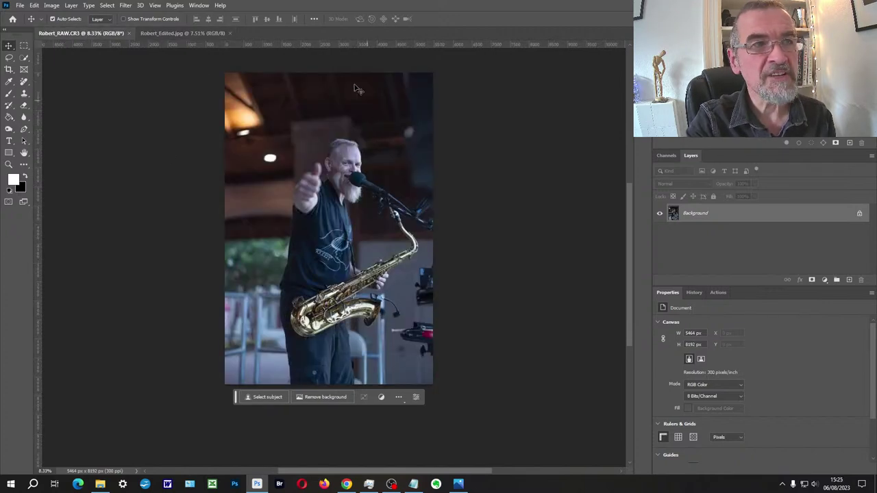
Crop the raw photo at its upper, left and lower edges to about 4649 x 6681 px
left_click(9, 69)
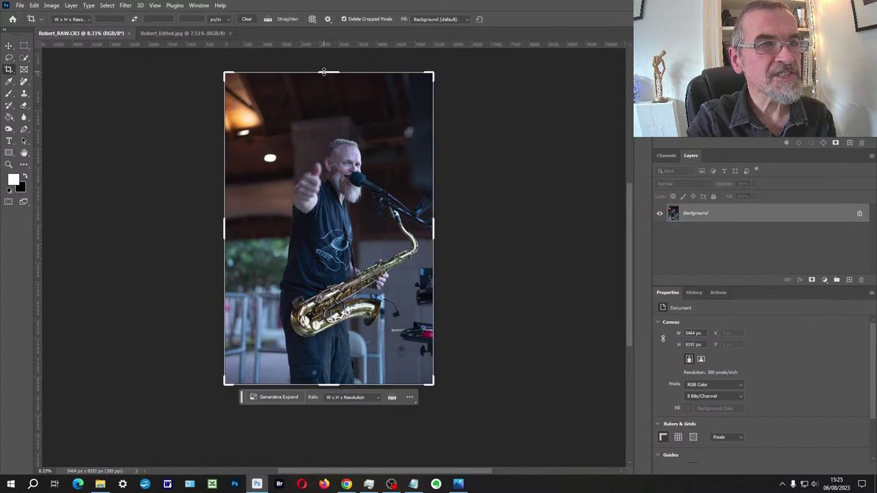
left_click_drag(326, 73, 326, 96)
left_click_drag(229, 237, 239, 229)
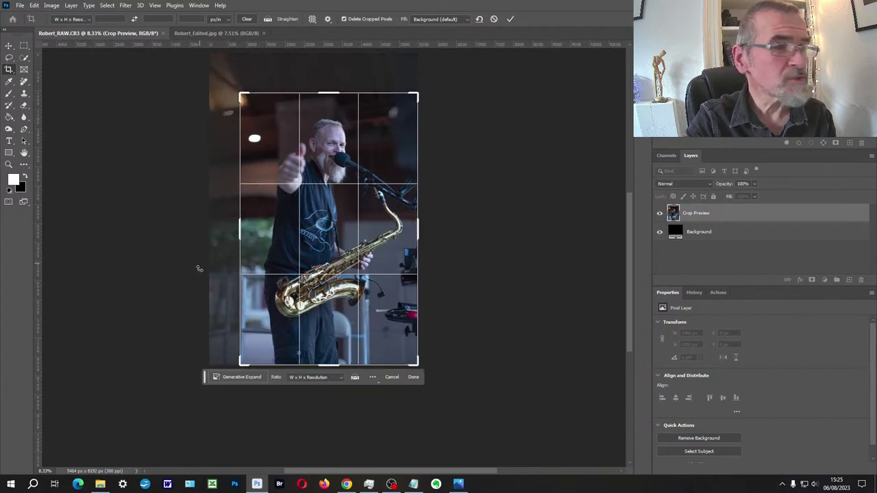
left_click_drag(328, 368, 329, 357)
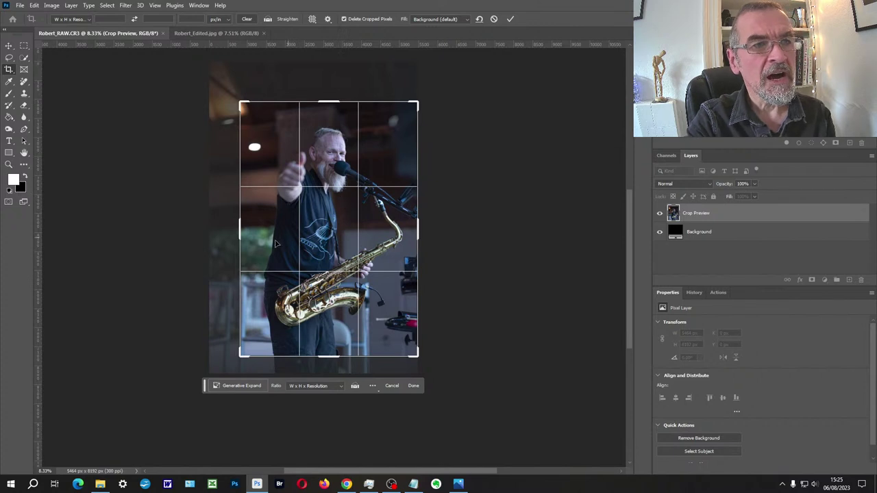
key("Return")
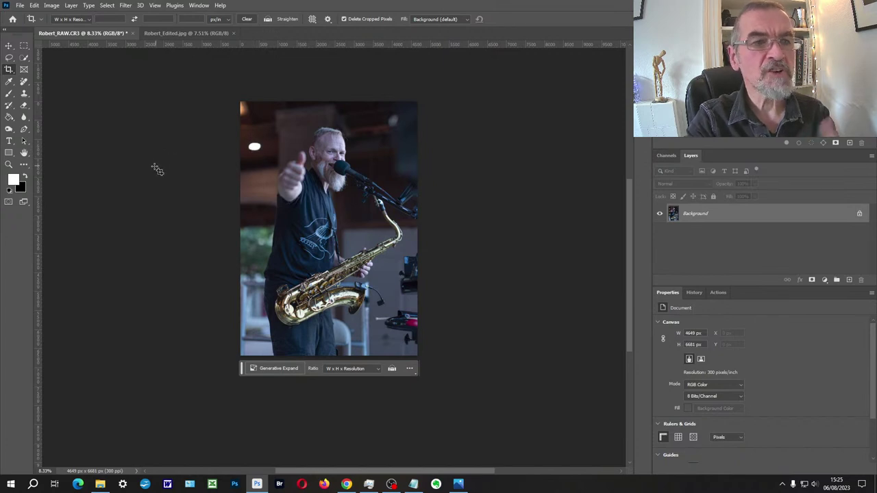
Remove the bright background lights beside and above the raised thumb with the Spot Healing Brush
left_click(24, 81)
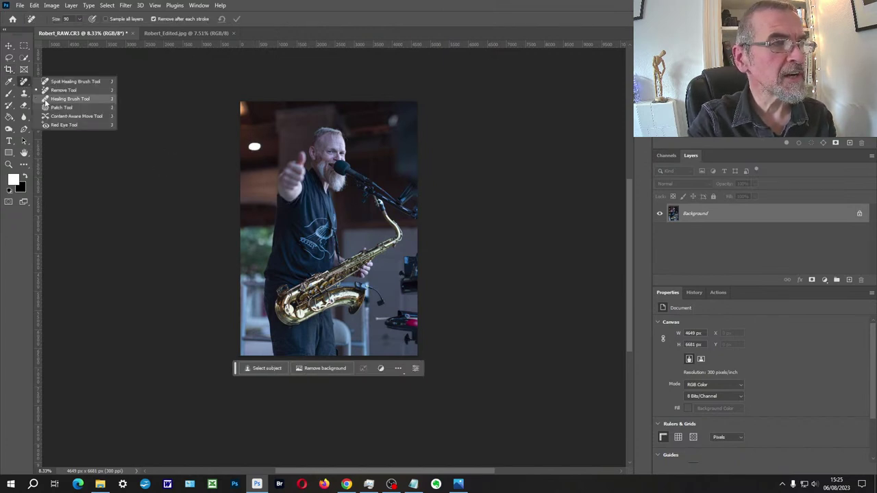
left_click(72, 82)
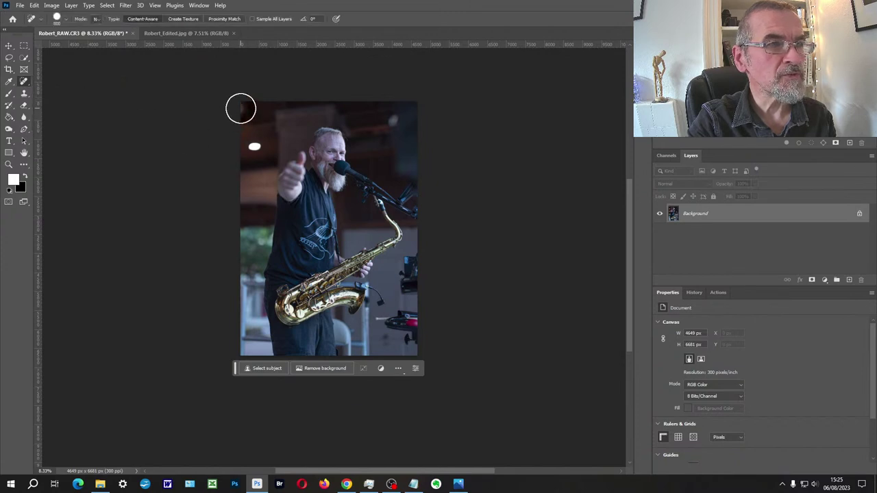
left_click(255, 147)
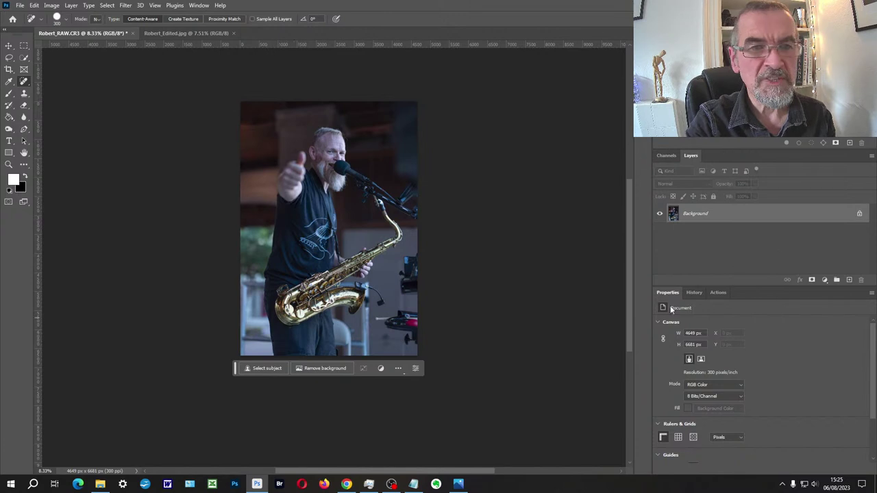
Add a Curves adjustment layer that darkens the photo by lowering the white end of the curve and the tones near its middle
left_click(824, 279)
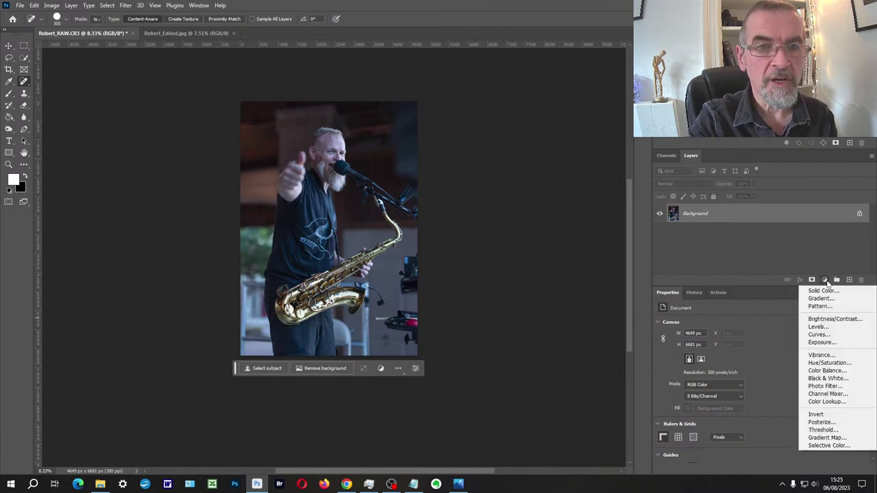
left_click(830, 335)
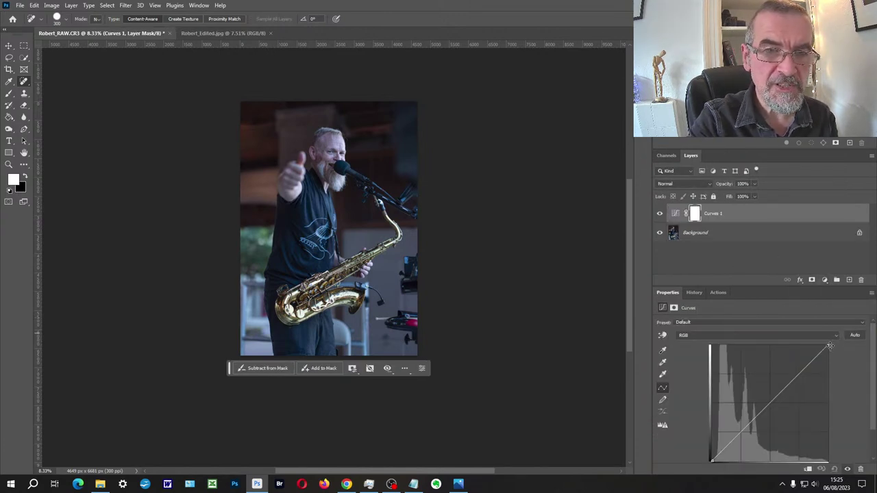
left_click_drag(829, 345, 837, 386)
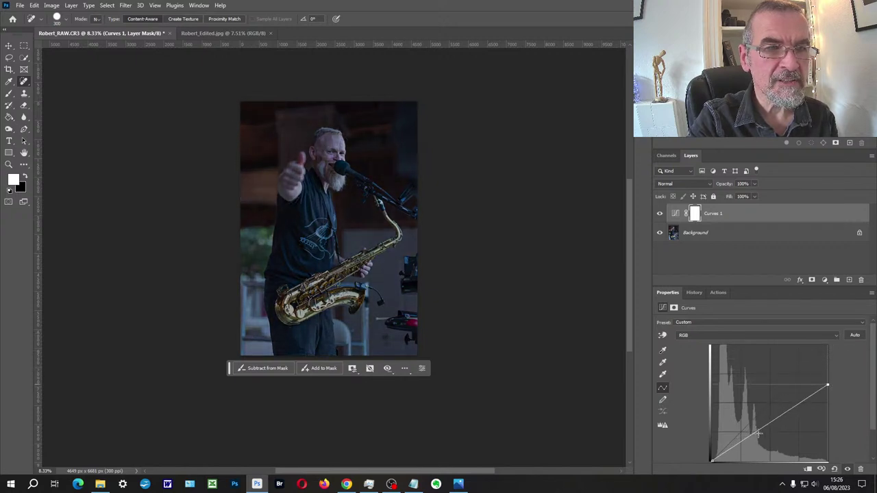
left_click_drag(758, 431, 761, 436)
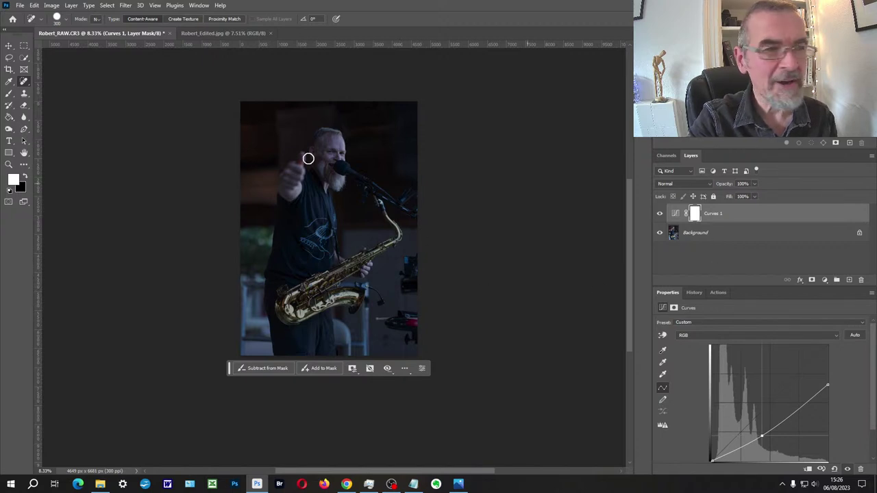
Fill the Curves layer mask with black using the Paint Bucket to hide the darkening
left_click(8, 117)
left_click(23, 177)
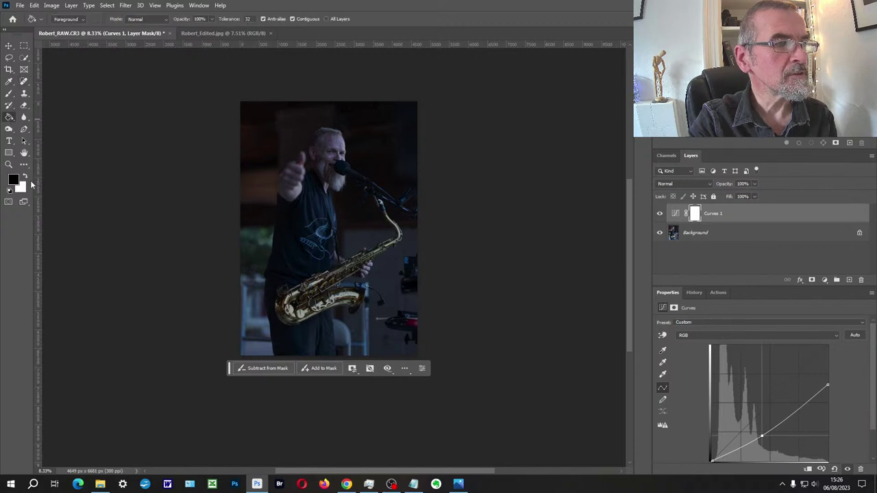
left_click(309, 209)
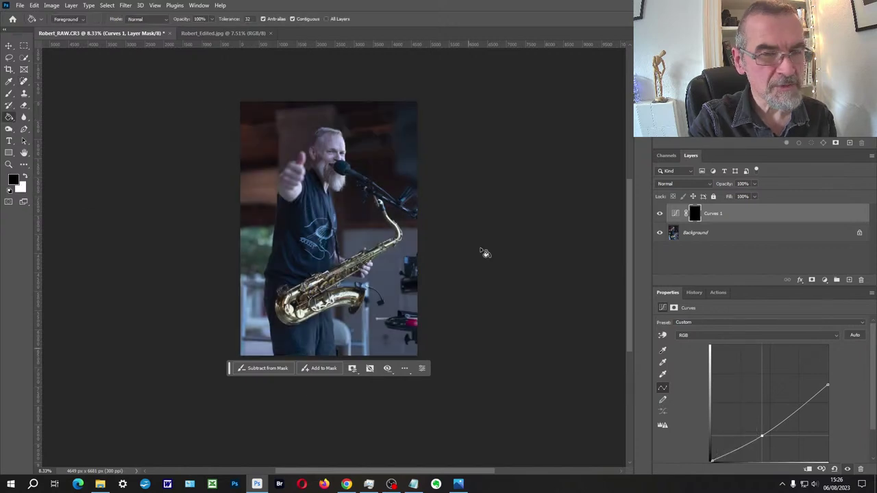
Paint white on the Curves mask over the background around the saxophonist, using a 1700 px brush at 52% opacity to darken those areas
left_click(9, 93)
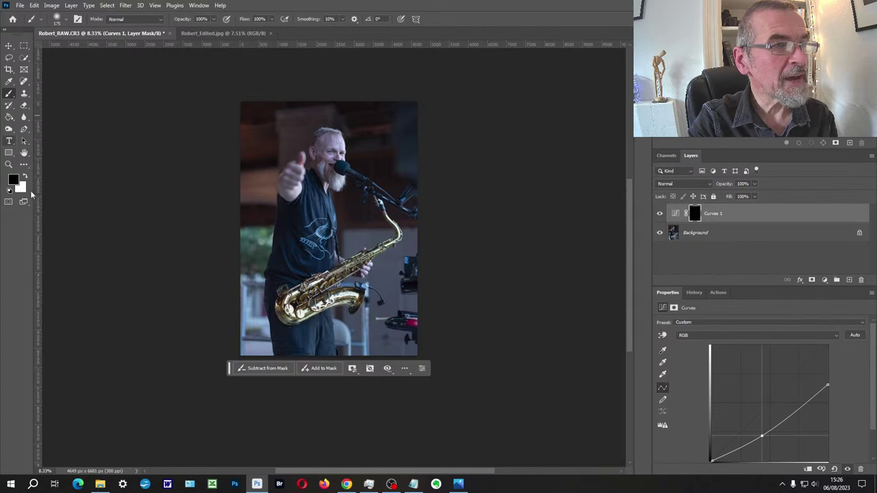
left_click(213, 20)
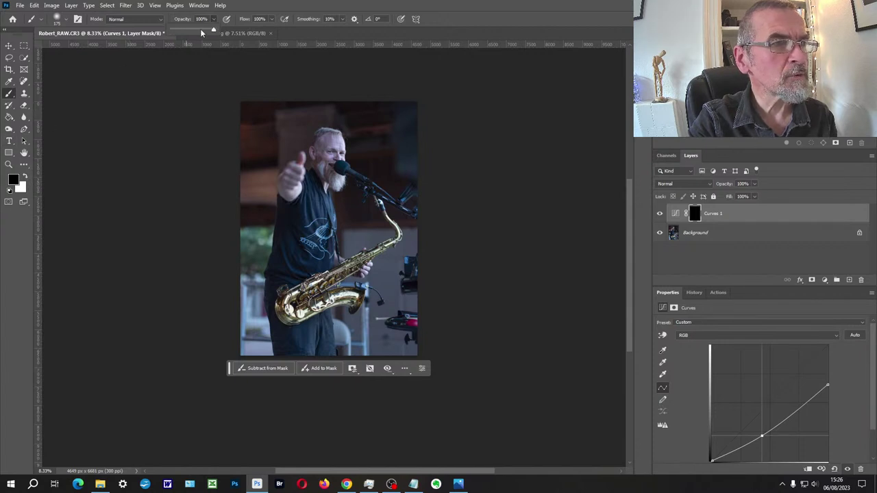
left_click(24, 178)
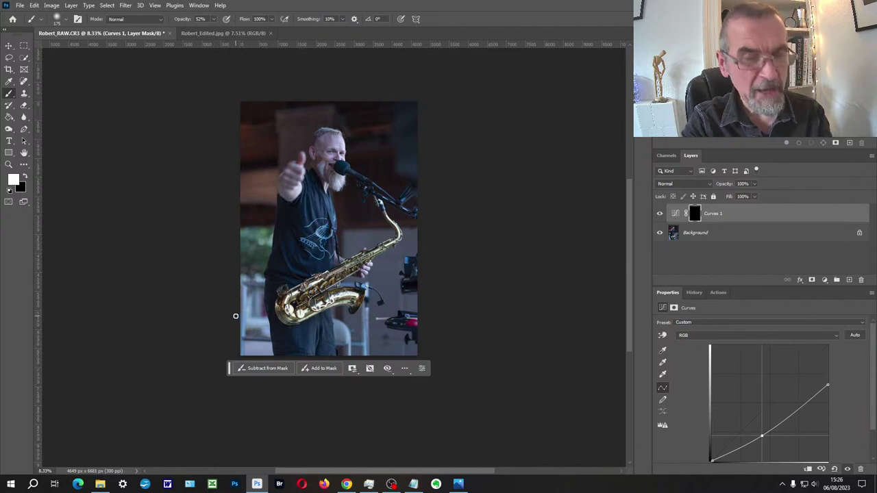
key("bracketright")
key("bracketright")
key("bracketright")
key("bracketright")
key("bracketright")
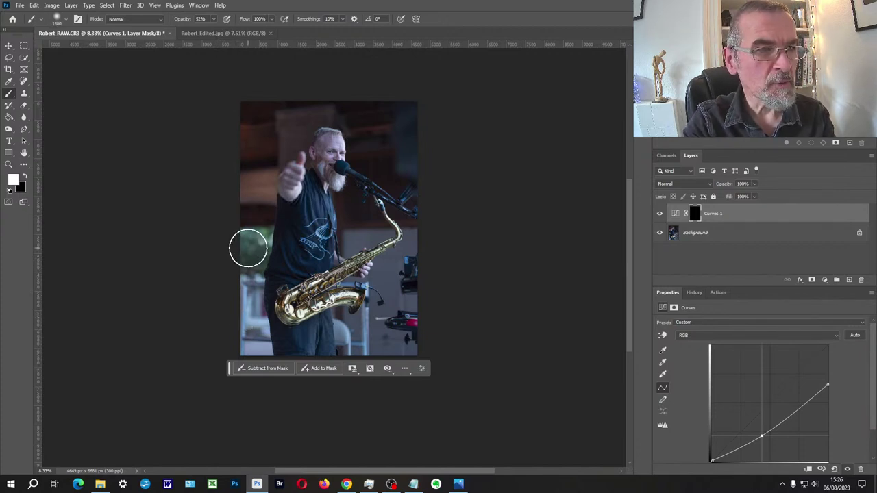
key("bracketright")
key("bracketright")
key("bracketright")
key("bracketright")
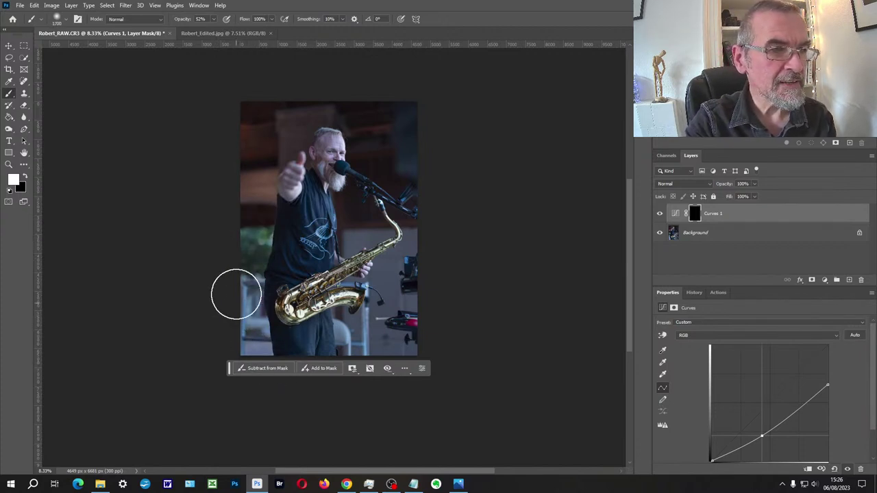
mouse_move(236, 295)
left_mouse_down()
mouse_move(250, 362)
mouse_move(240, 249)
mouse_move(251, 366)
mouse_move(241, 255)
mouse_move(237, 363)
mouse_move(372, 346)
mouse_move(361, 334)
mouse_move(333, 336)
mouse_move(376, 364)
mouse_move(407, 305)
mouse_move(420, 249)
mouse_move(401, 346)
mouse_move(397, 290)
mouse_move(374, 354)
mouse_move(362, 230)
left_mouse_up()
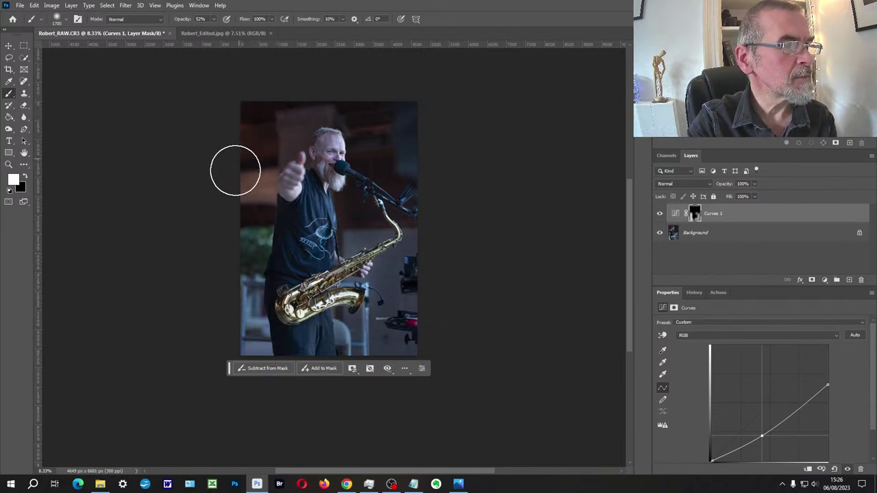
mouse_move(235, 170)
left_mouse_down()
mouse_move(233, 215)
mouse_move(281, 101)
mouse_move(300, 89)
mouse_move(204, 280)
mouse_move(227, 356)
mouse_move(246, 193)
mouse_move(246, 364)
mouse_move(226, 263)
mouse_move(232, 228)
mouse_move(243, 343)
mouse_move(245, 149)
left_mouse_up()
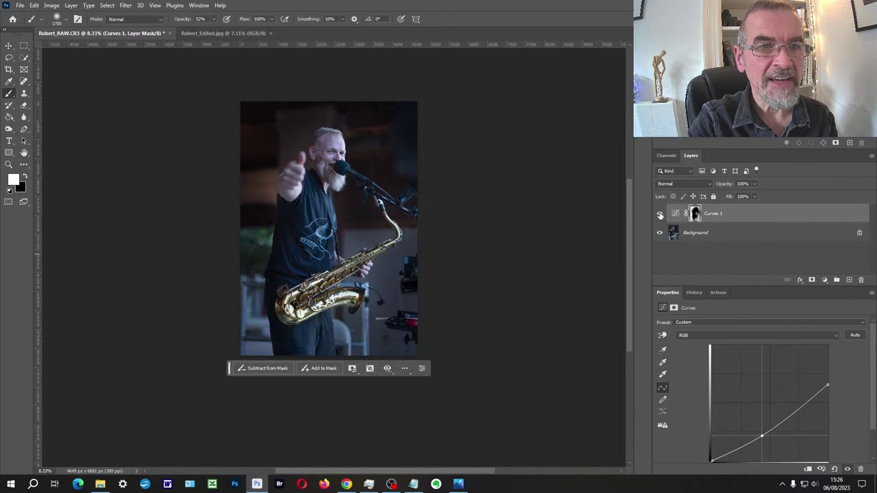
Compare the photo with and without the Curves darkening and view the result closer at 12.5%
left_click(659, 214)
left_click(660, 214)
left_click(660, 215)
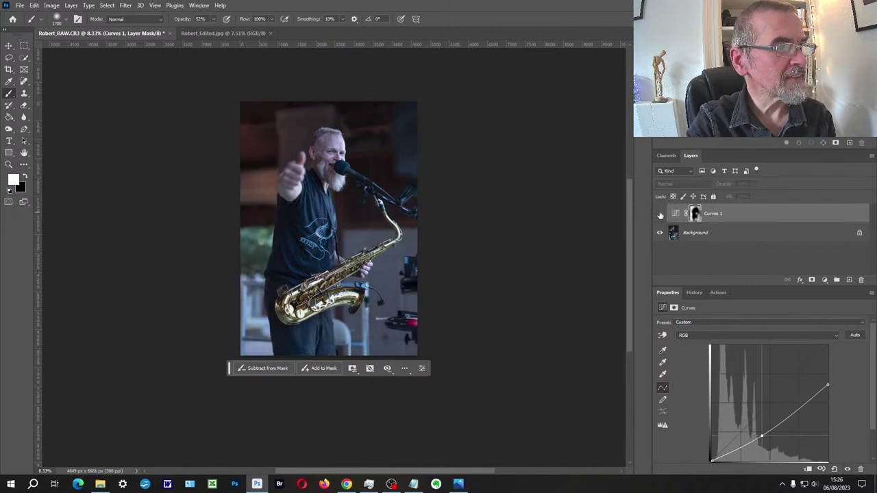
left_click(660, 214)
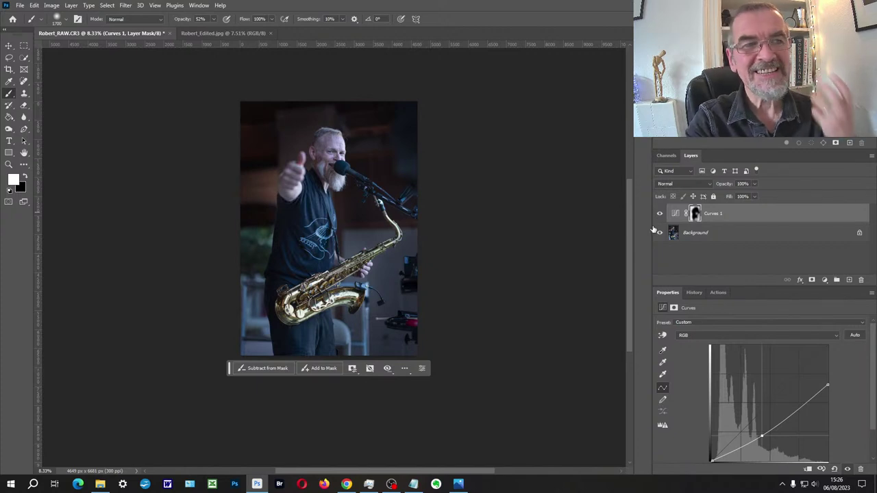
left_click(660, 216)
left_click(660, 216)
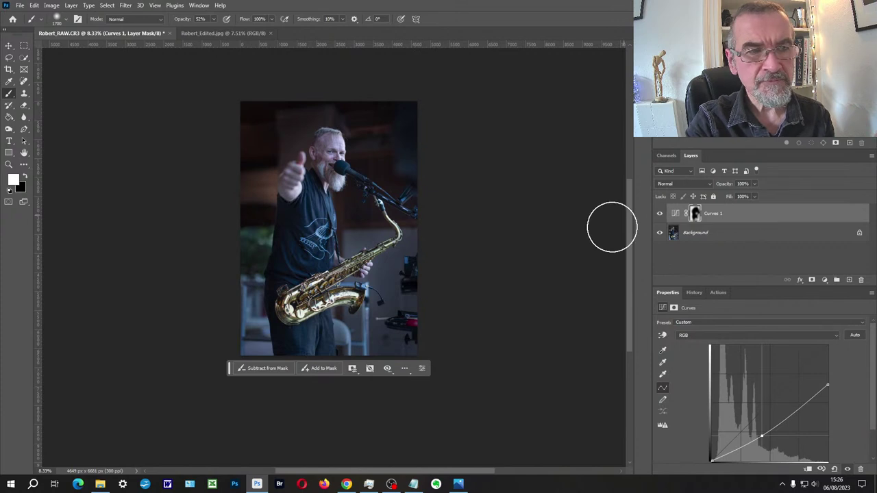
left_click(9, 164)
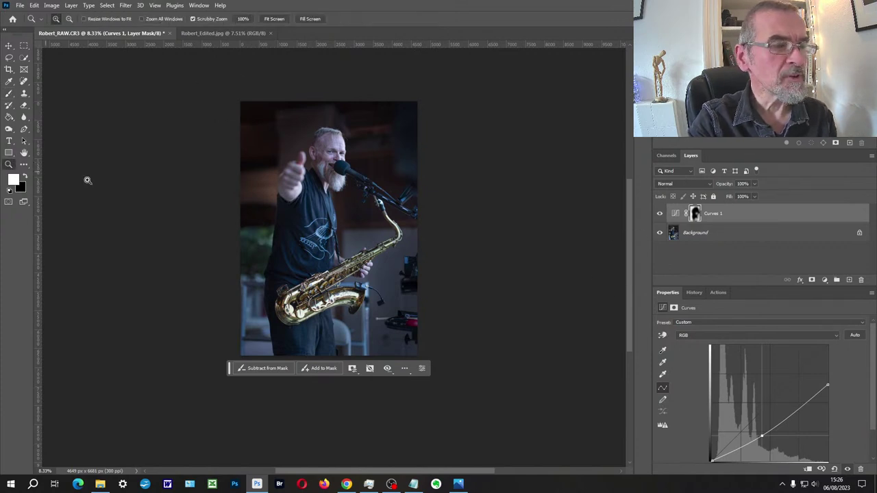
left_click(345, 167)
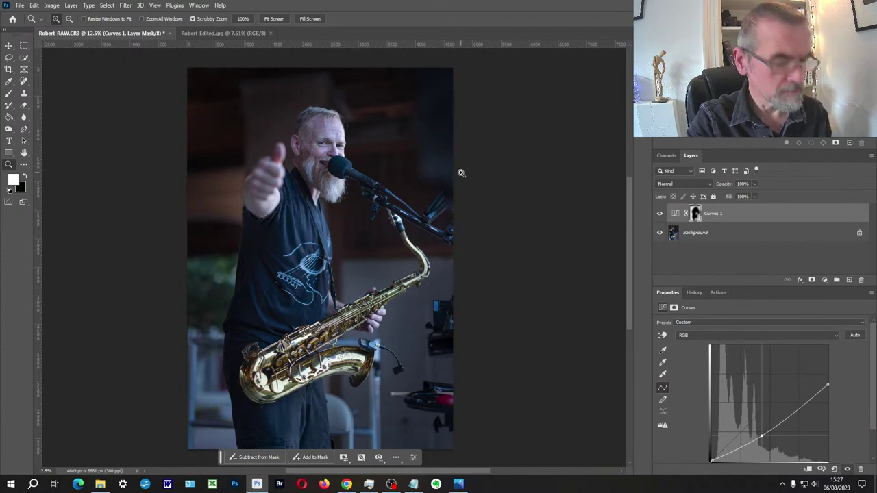
Copy the merged result of all visible layers and paste it as a new layer above the Curves layer
key("ctrl+a")
key("ctrl+shift+c")
key("ctrl+v")
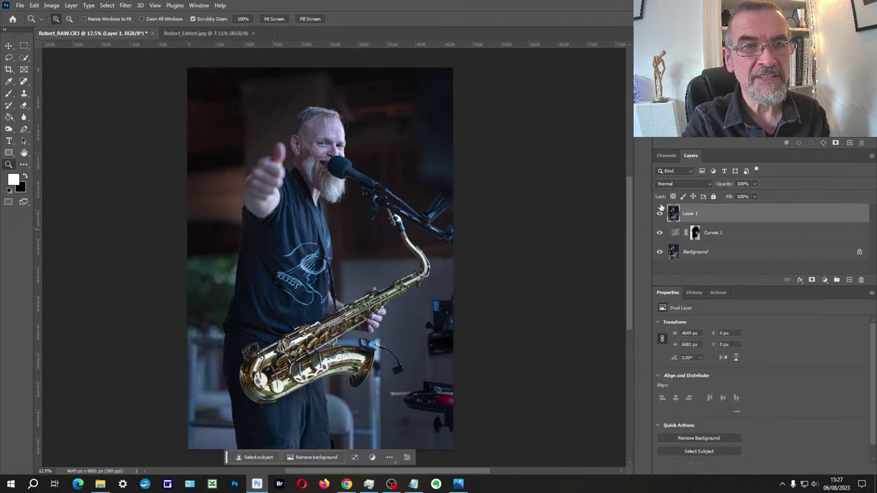
Apply a -82 optics vignette to the merged layer in the Camera Raw Filter and convert it to black and white
left_click(125, 6)
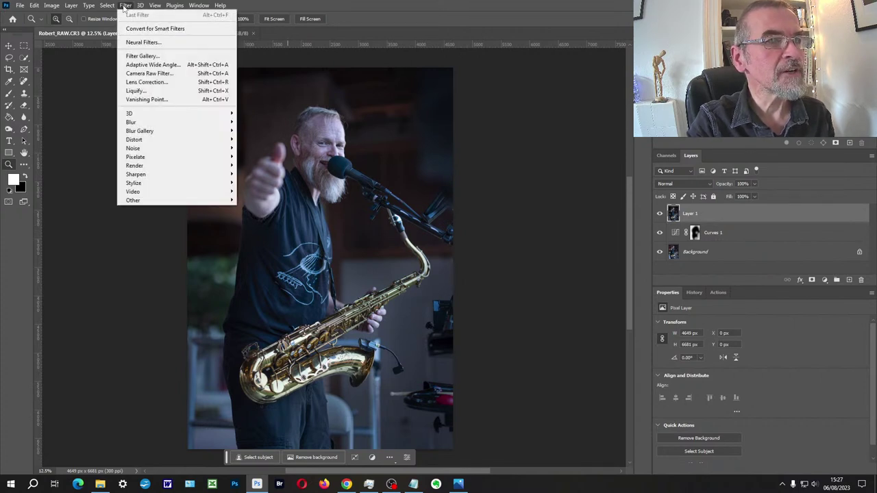
left_click(144, 73)
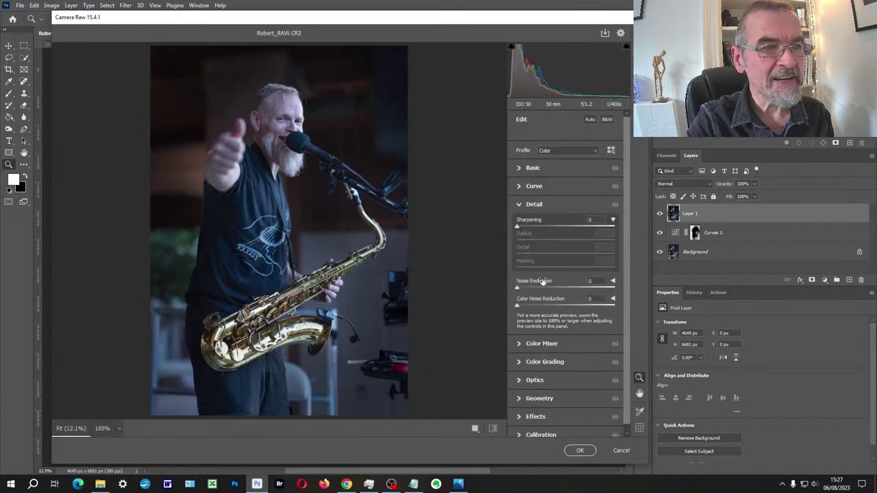
left_click(521, 381)
left_click_drag(567, 297, 527, 299)
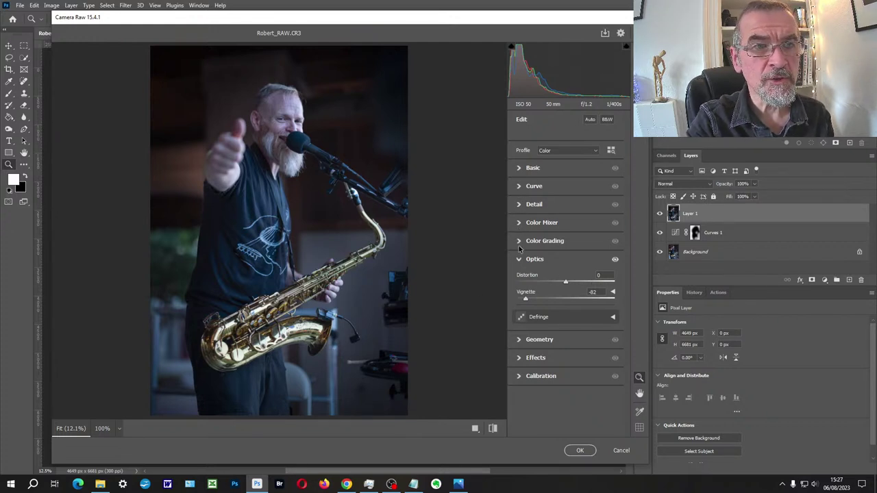
left_click(607, 120)
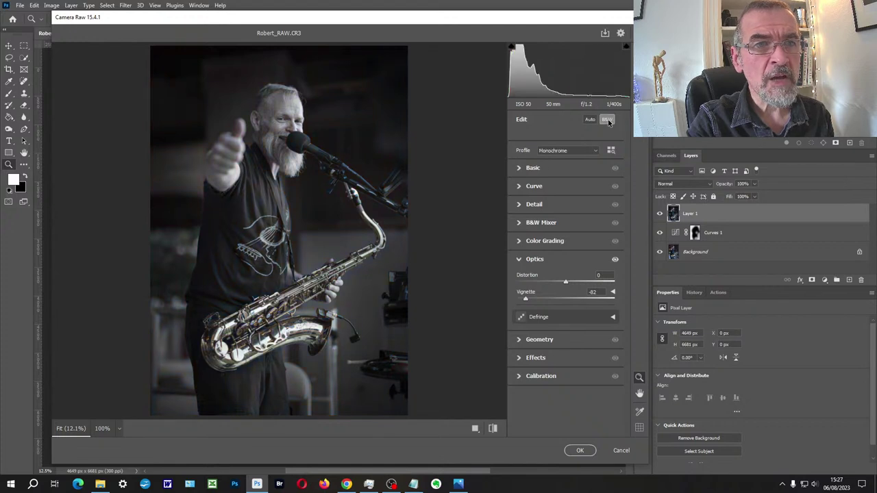
left_click(533, 226)
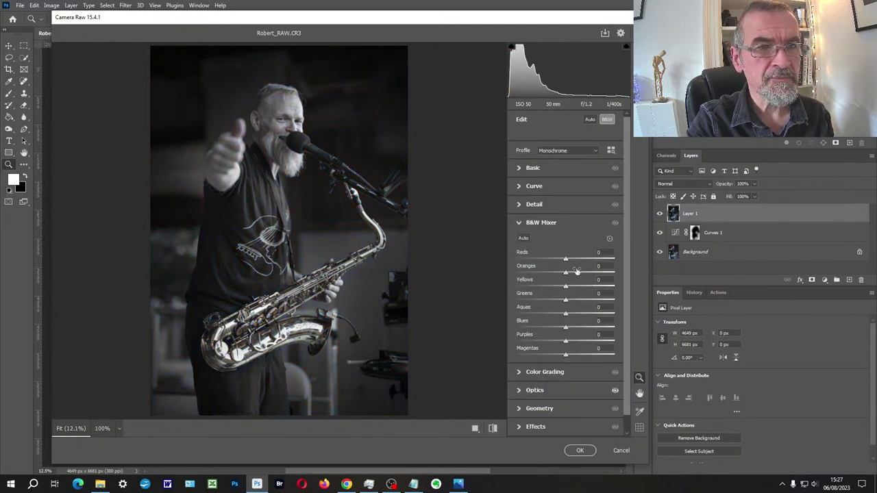
Try raising Reds to +100 and lowering Oranges and Yellows in the B&W Mixer, resetting each one to 0
left_click_drag(569, 260, 631, 261)
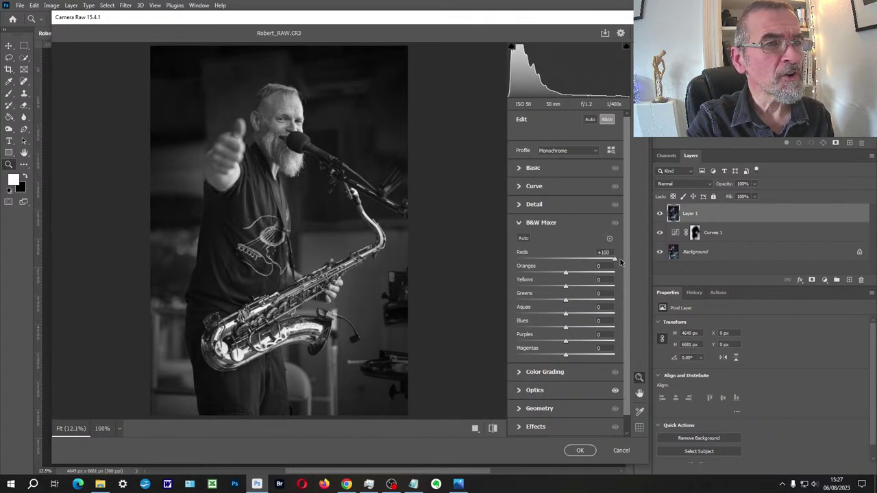
double_click(614, 259)
left_click_drag(567, 274, 519, 274)
double_click(518, 274)
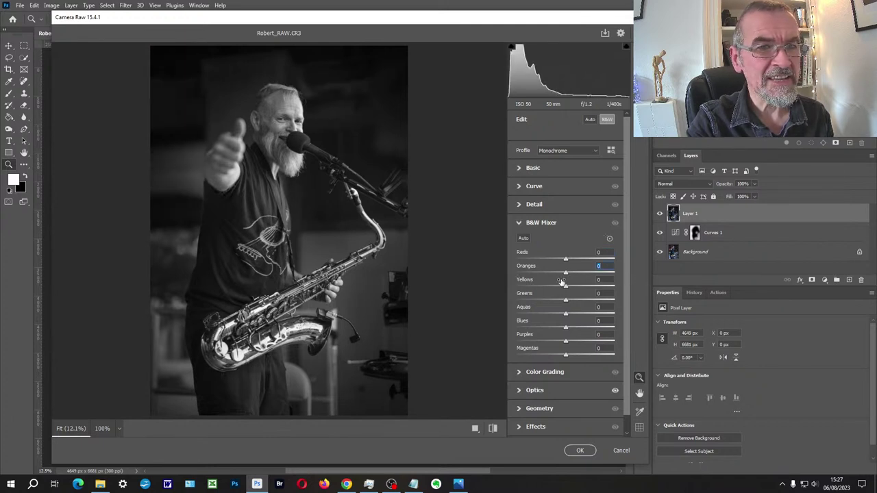
left_click_drag(566, 287, 539, 288)
double_click(539, 286)
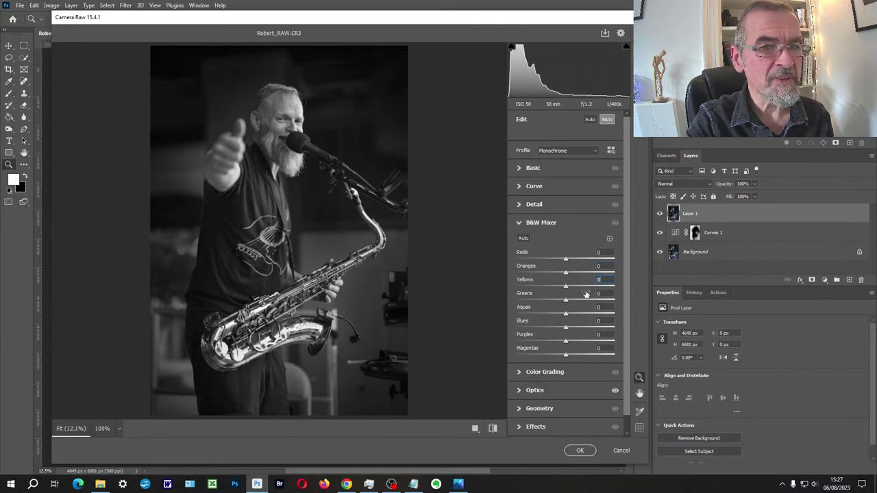
Set the B&W Mixer to Yellows +1, Greens -1, Aquas -5, Blues +48 and Purples +50, and apply the filter
left_click_drag(561, 288, 572, 346)
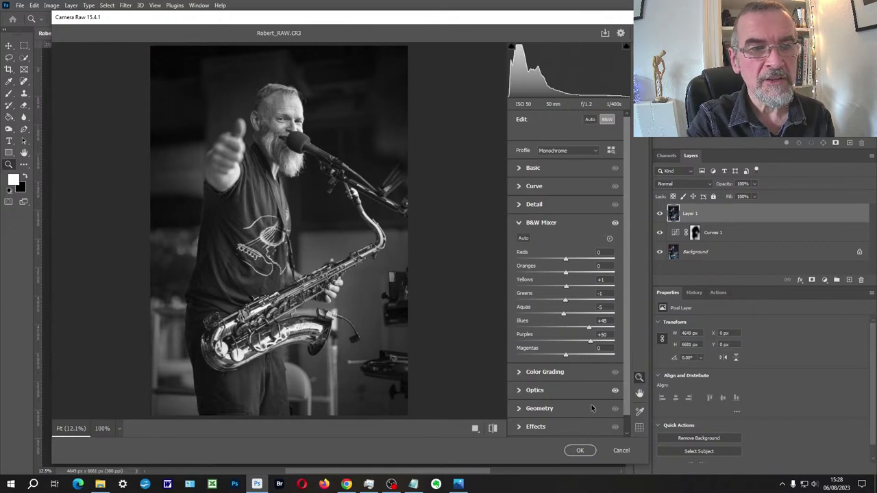
left_click(579, 451)
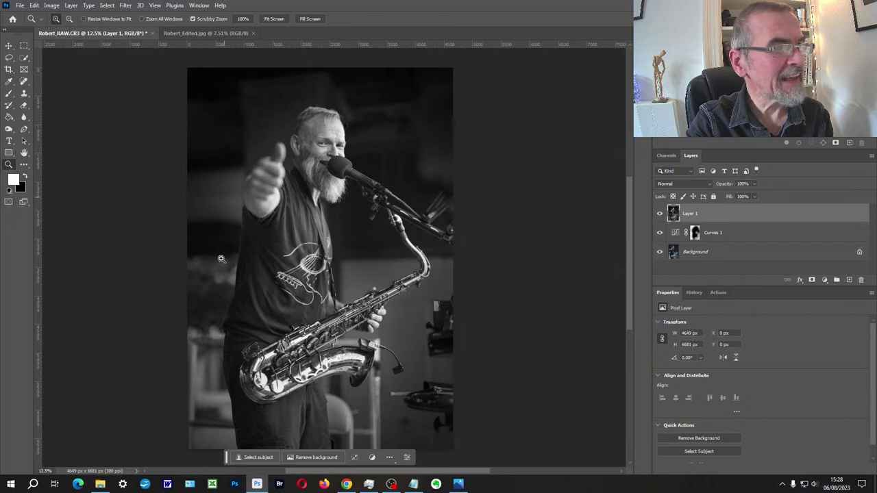
Compare the open edited JPEG version with the new black-and-white edit, examining the man's face in the new edit at 100%
left_click(195, 33)
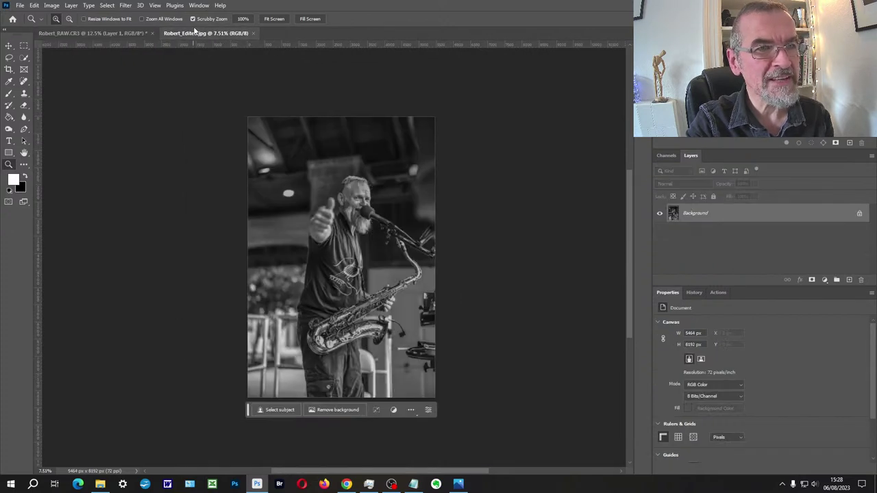
left_click(377, 224)
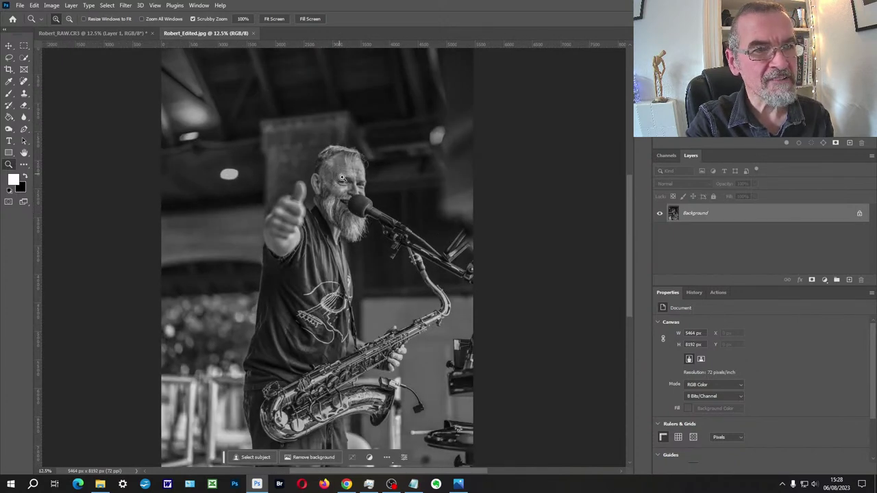
left_click(395, 198)
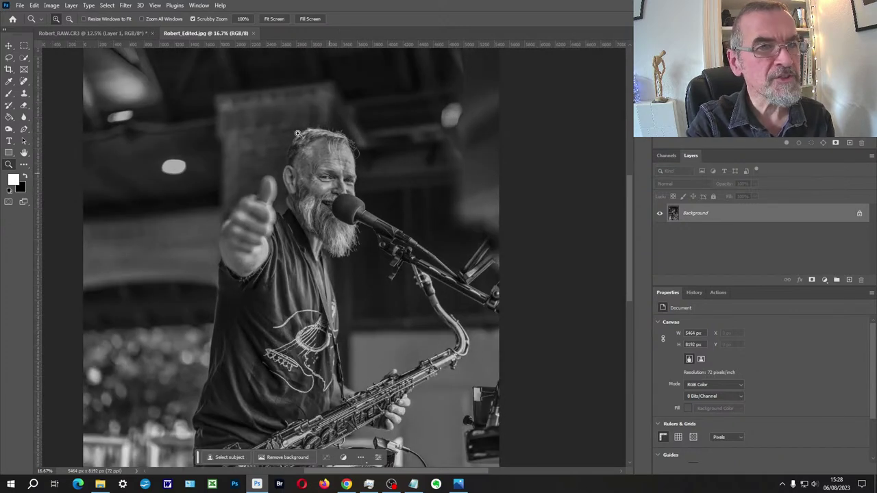
left_click(100, 33)
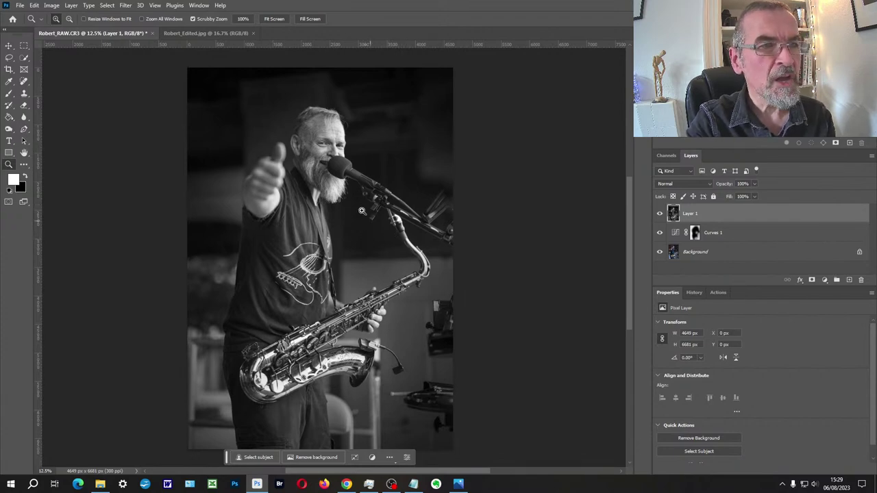
left_click(332, 154)
left_click(331, 155)
left_click(331, 155)
left_click(332, 155)
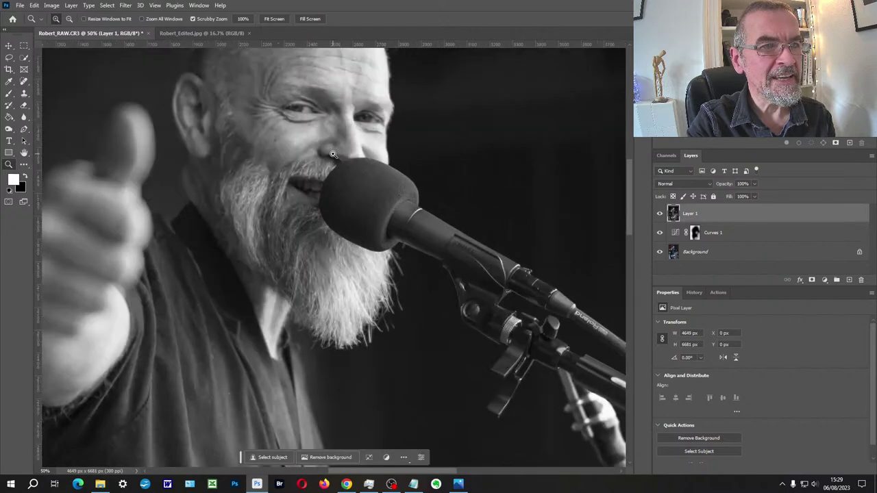
left_click(321, 143)
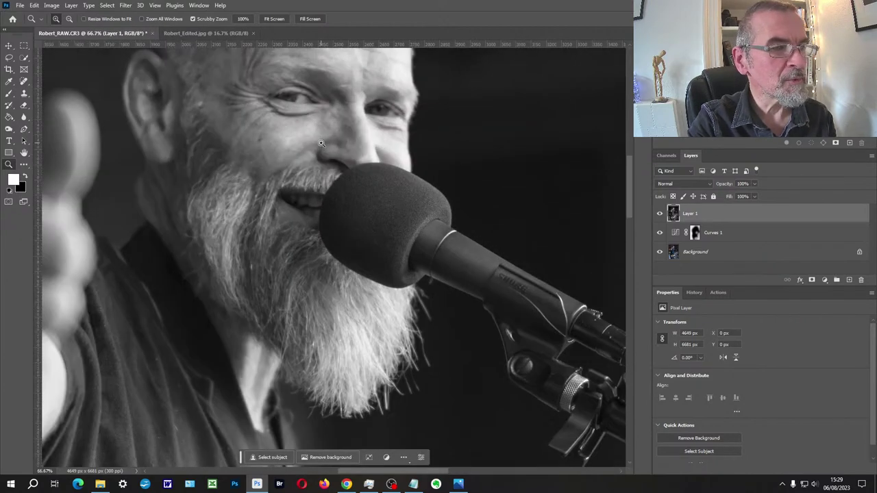
left_click(320, 159)
left_click_drag(325, 133, 311, 233)
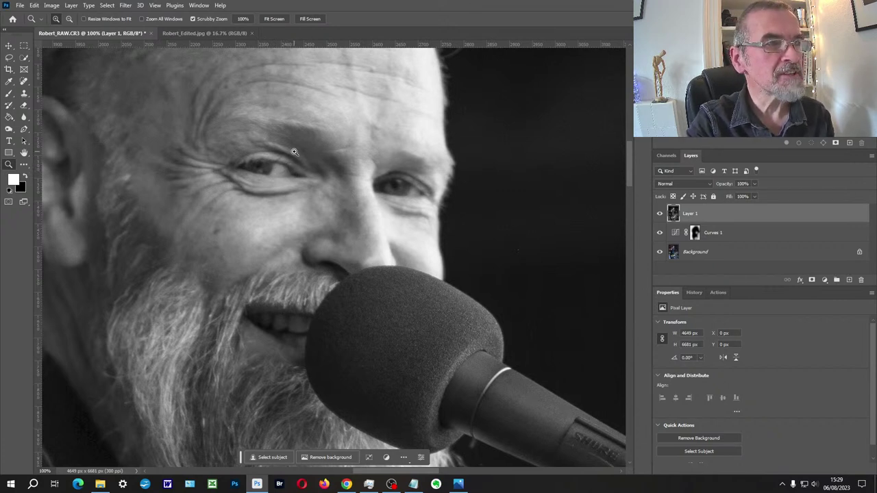
Duplicate the black-and-white Layer 1 and open the copy in the Camera Raw Filter with the man's face at 100%
key("ctrl+j")
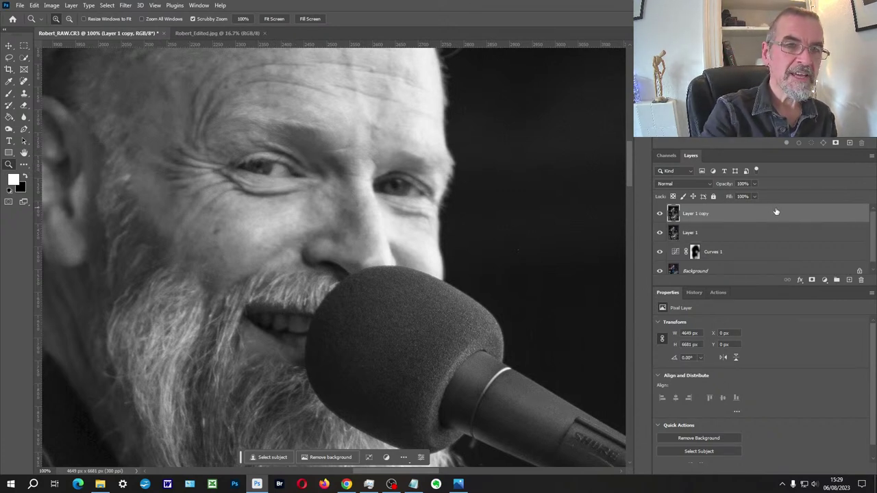
left_click(126, 6)
left_click(159, 73)
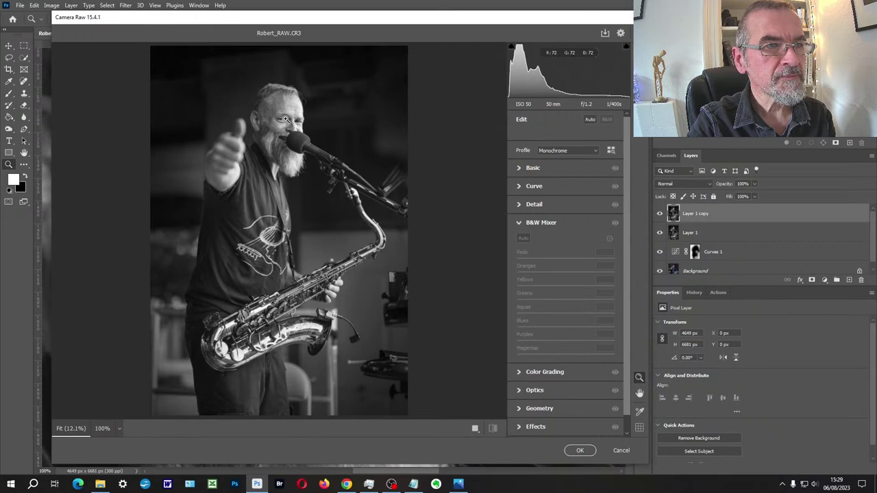
left_click(286, 133)
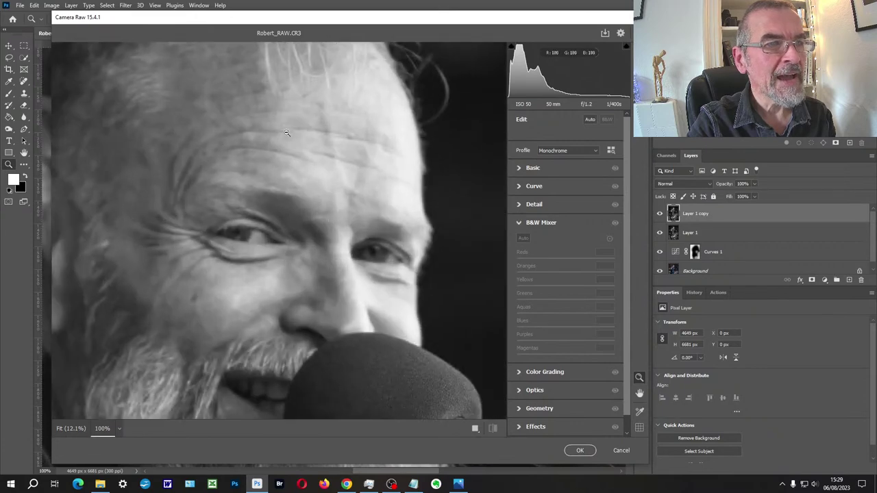
left_click_drag(371, 304, 373, 197)
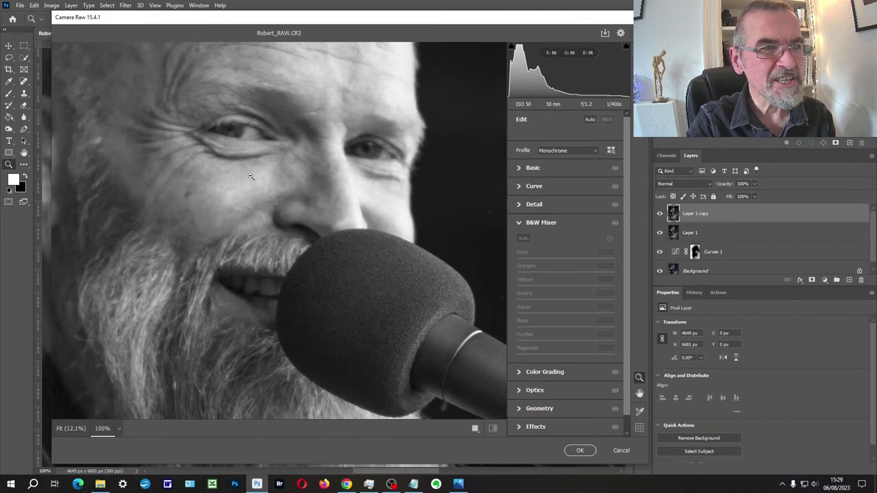
Try Texture +3 with Clarity +30 in the Basic adjustments, and reduce Clarity to +2
left_click(518, 169)
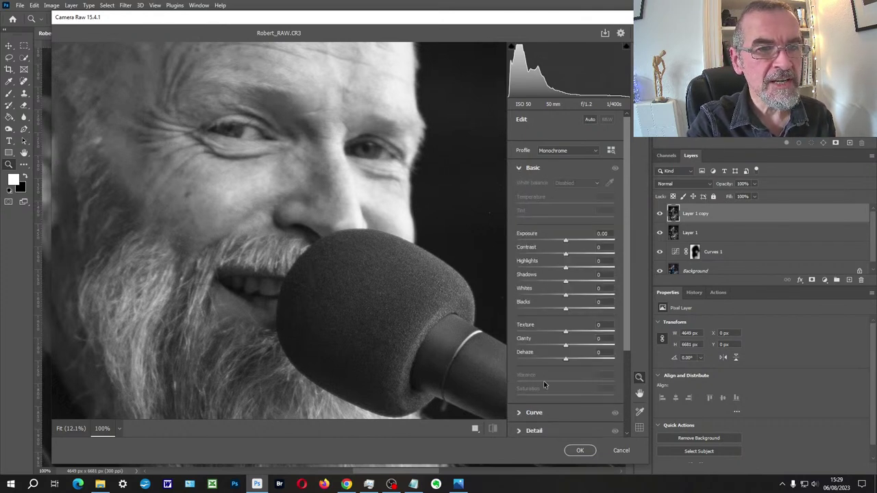
left_click_drag(630, 228, 631, 283)
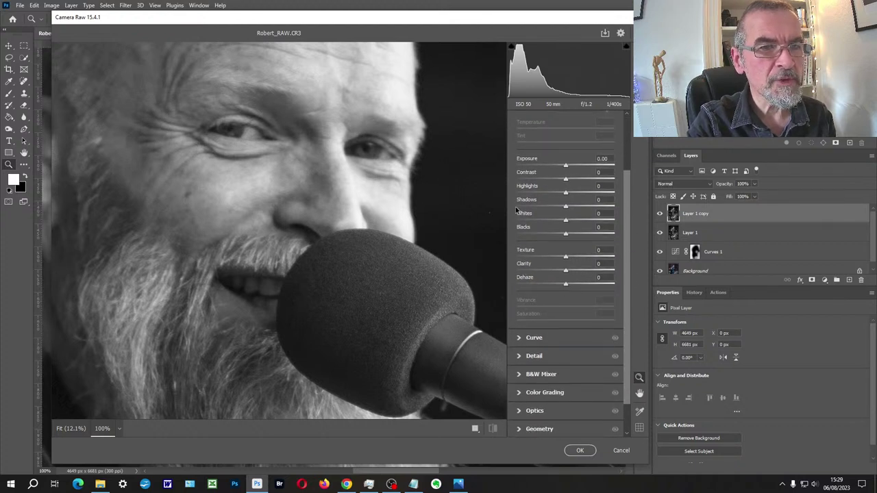
left_click_drag(565, 261, 581, 270)
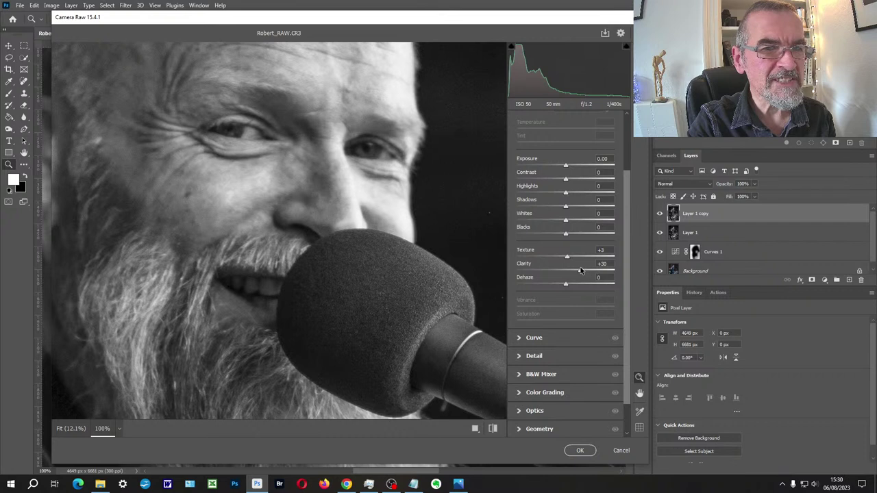
left_click(519, 411)
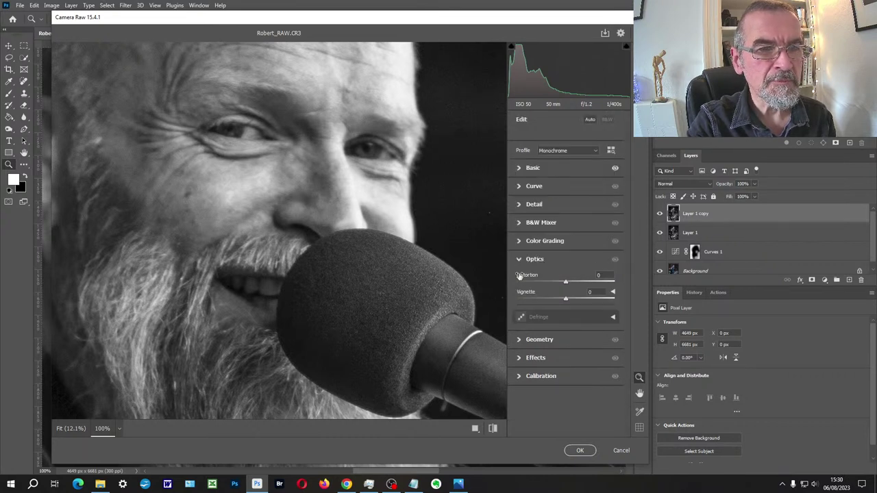
left_click(519, 205)
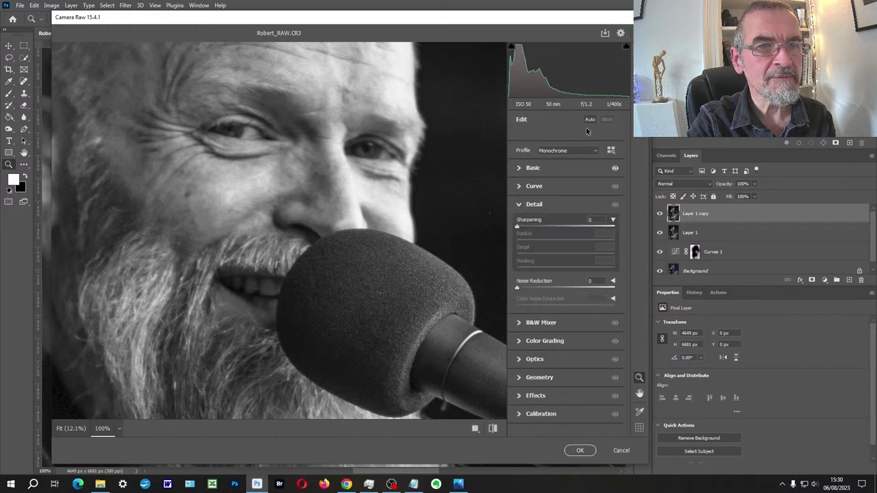
left_click(519, 168)
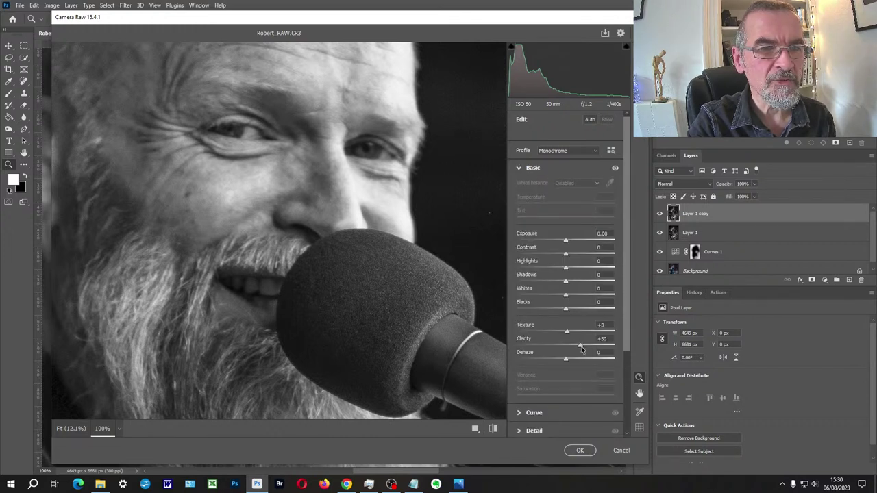
left_click_drag(578, 346, 569, 347)
scroll(547, 366, "down", 3)
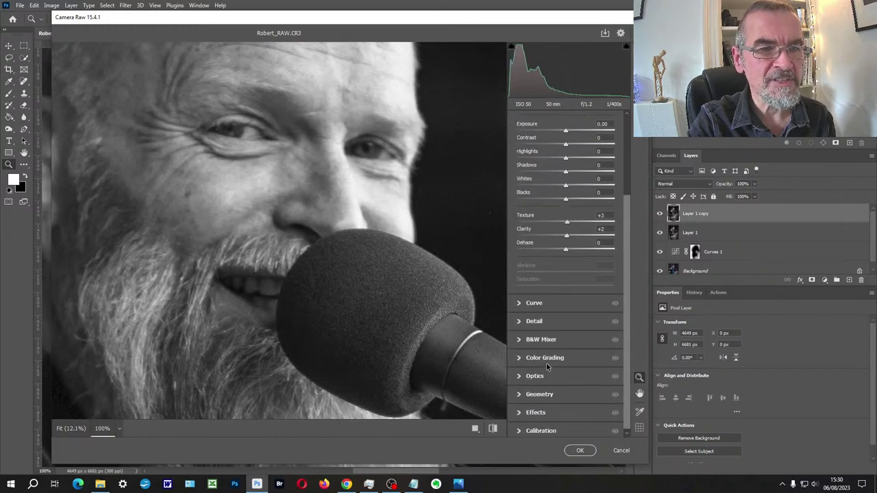
Try Sharpening at 114, examine the grain around the eyes up close, and reduce Sharpening to 3
left_click(519, 325)
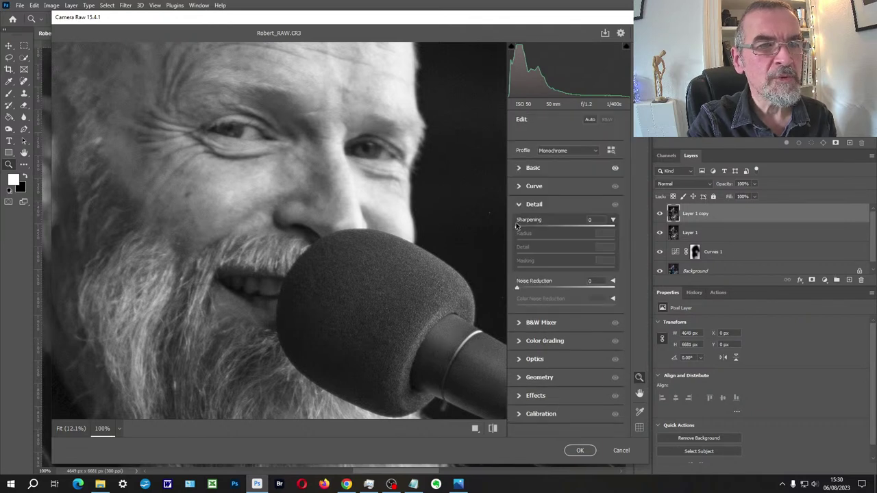
left_click_drag(517, 226, 534, 227)
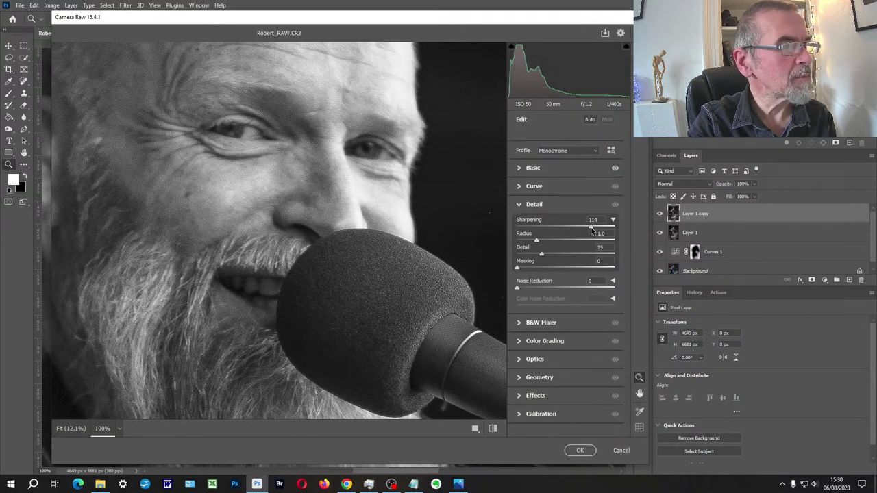
left_click(299, 128)
left_click(290, 122)
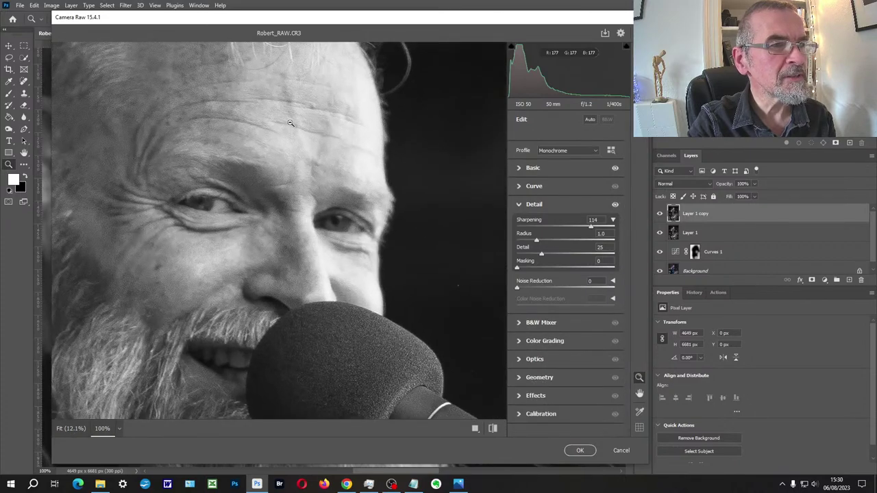
scroll(238, 154, "up", 5)
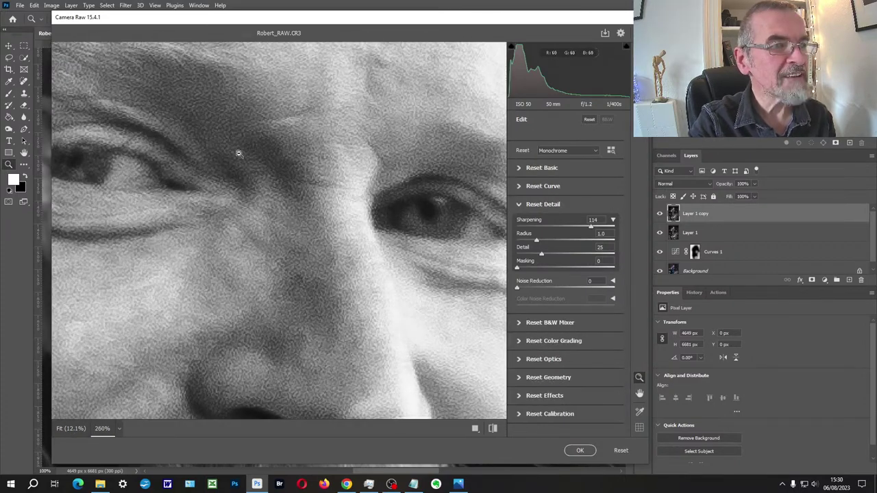
scroll(275, 206, "down", 5)
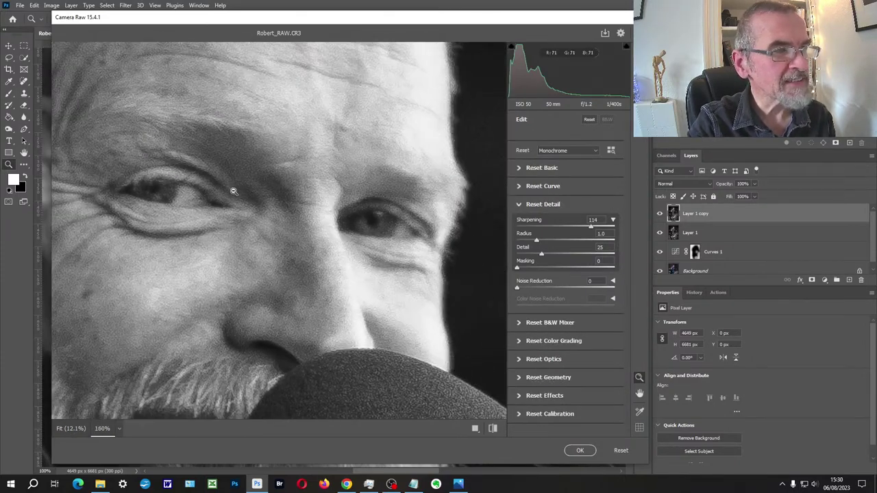
scroll(227, 209, "down", 2)
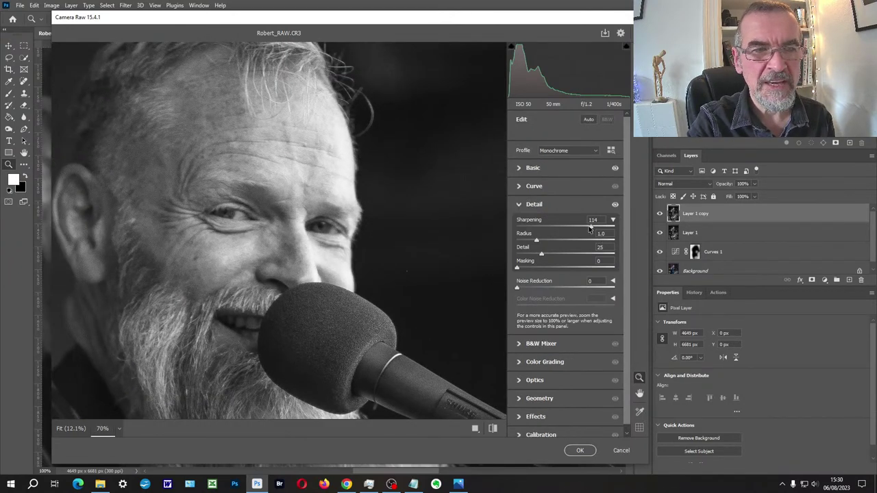
left_click_drag(588, 229, 522, 232)
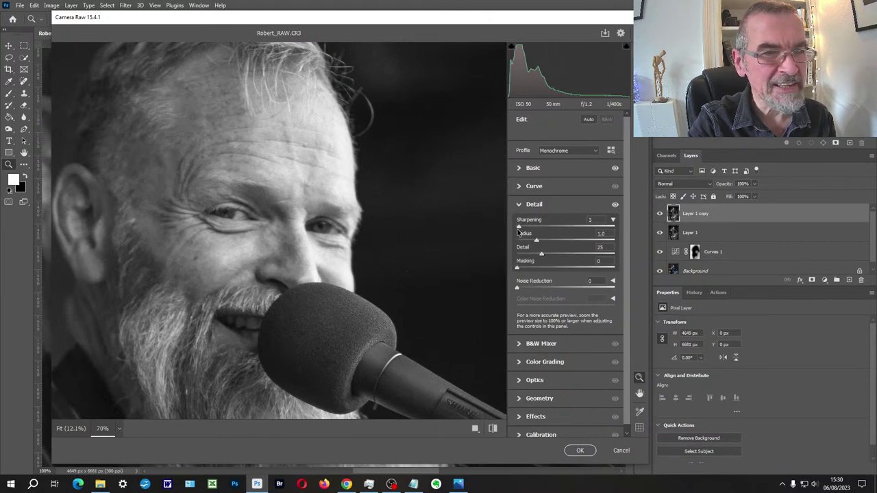
Set Texture to +35 and Clarity to +35 while checking the face up close and the whole image
left_click(519, 169)
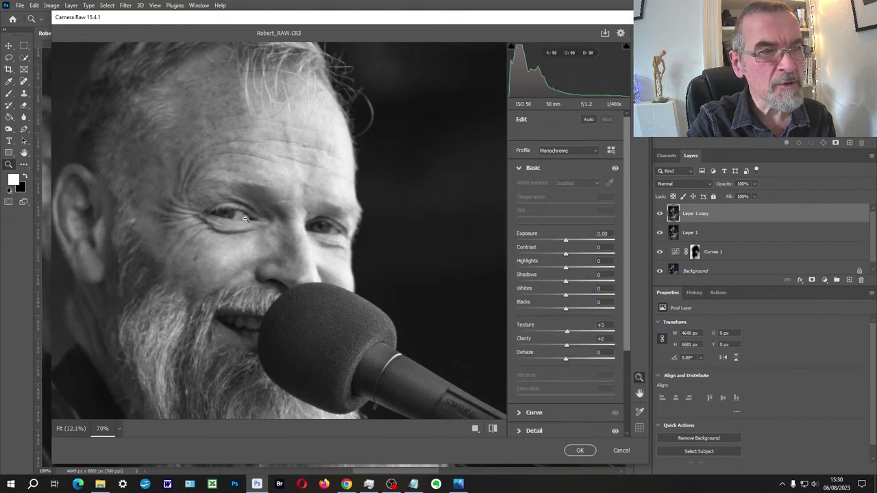
left_click_drag(246, 219, 550, 345)
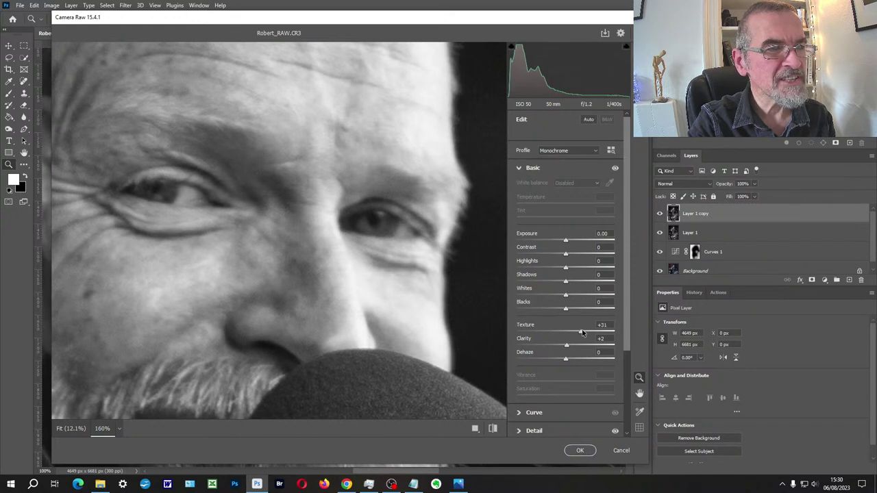
left_click_drag(568, 347, 590, 348)
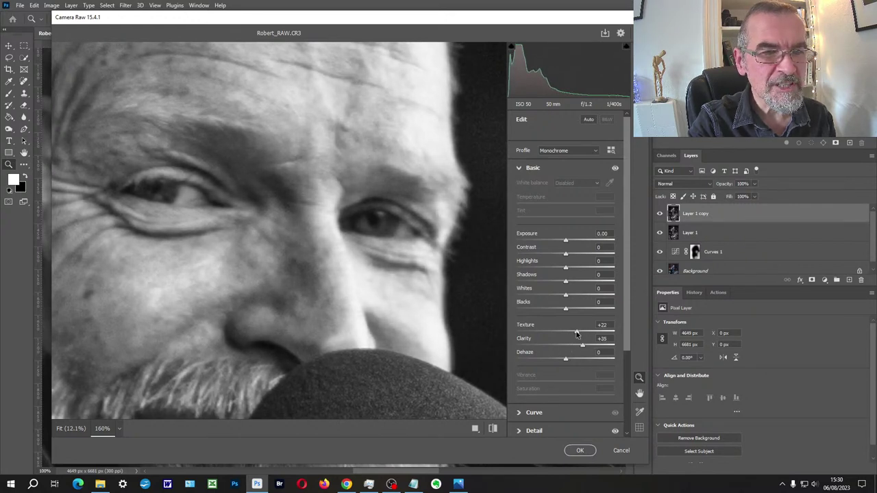
left_click_drag(580, 334, 585, 334)
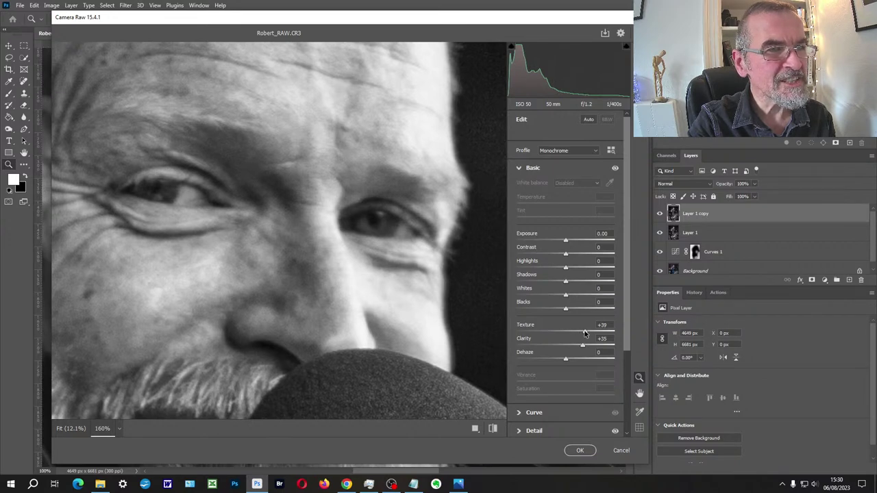
left_click(303, 254)
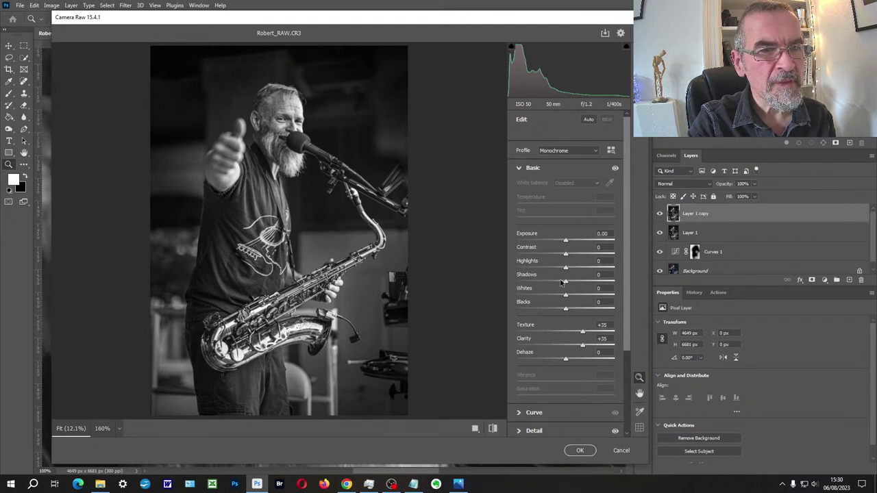
Set Exposure to -0.20 and Contrast to +11, and apply the Camera Raw filter to the layer copy
left_click(290, 113)
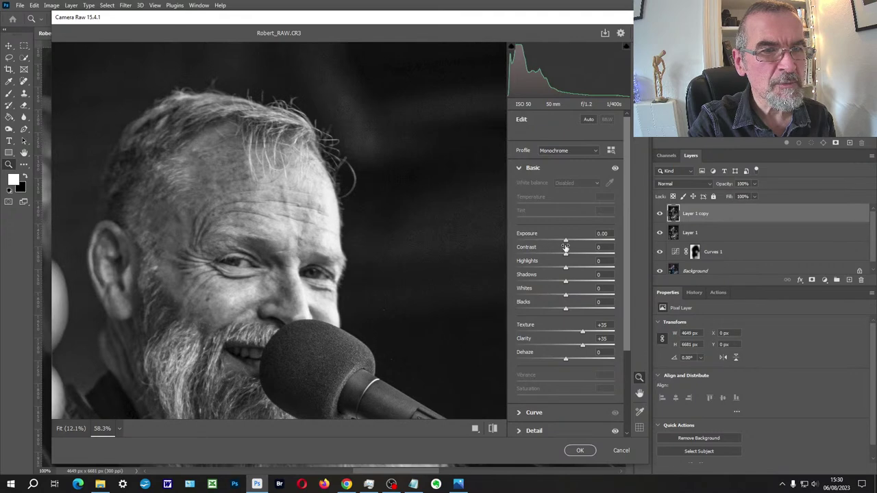
left_click_drag(566, 241, 565, 241)
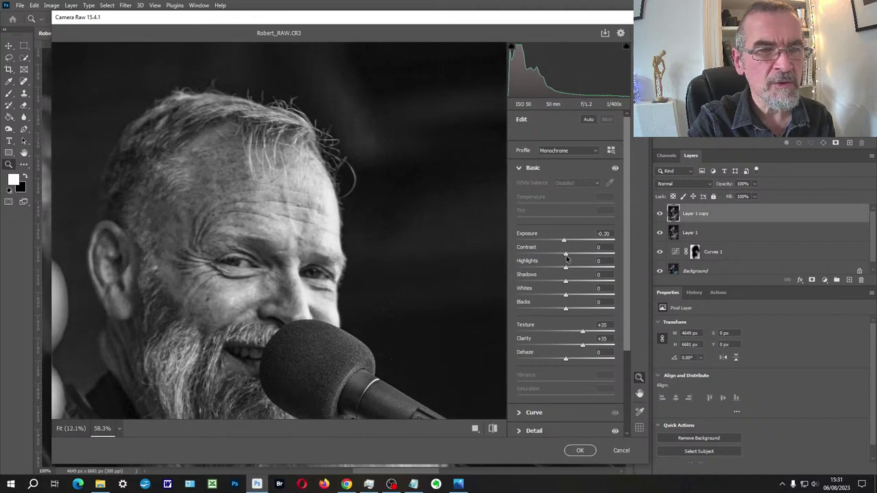
left_click_drag(566, 257, 572, 257)
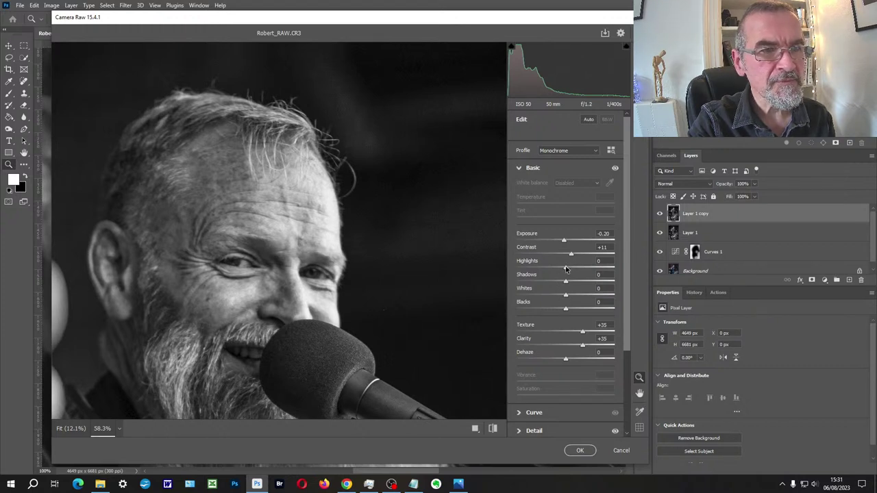
left_click(580, 450)
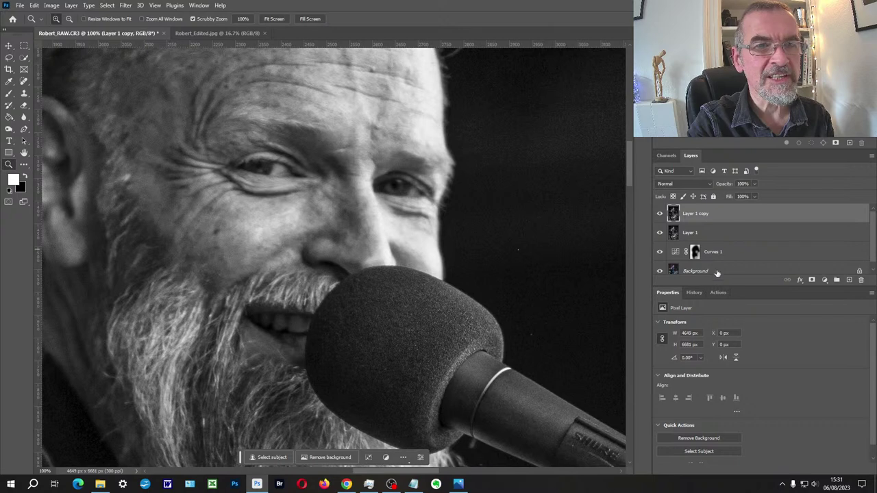
Add a black layer mask to the Layer 1 copy to hide its detail enhancement
scroll(337, 197, "down", 5)
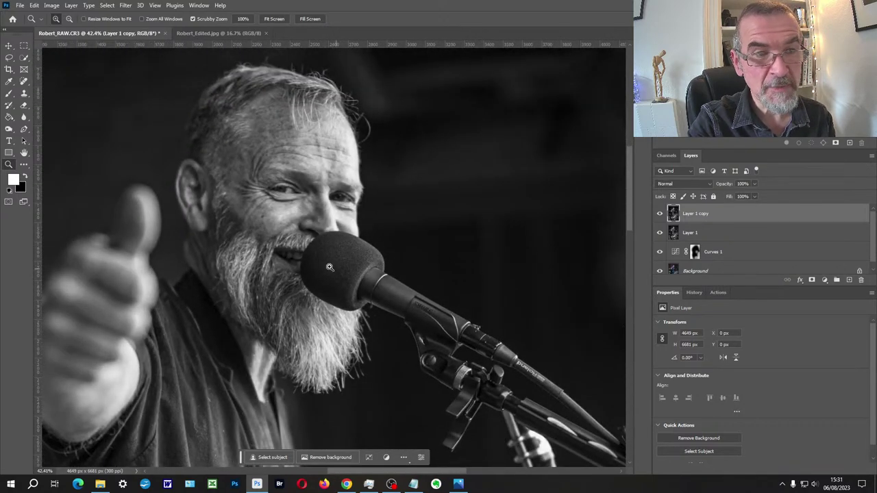
left_click(811, 280, "alt")
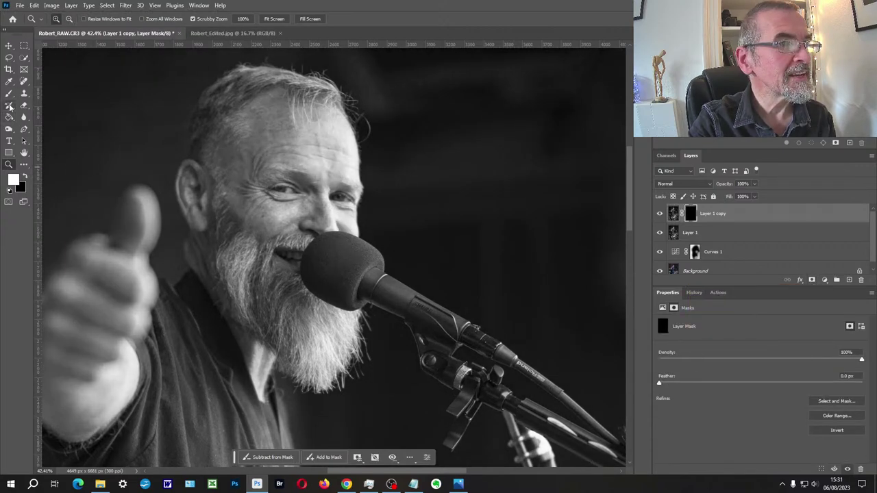
Paint white on the layer mask over the eyes and beard with a smaller soft brush at 52% opacity to reveal the enhanced detail
left_click(9, 95)
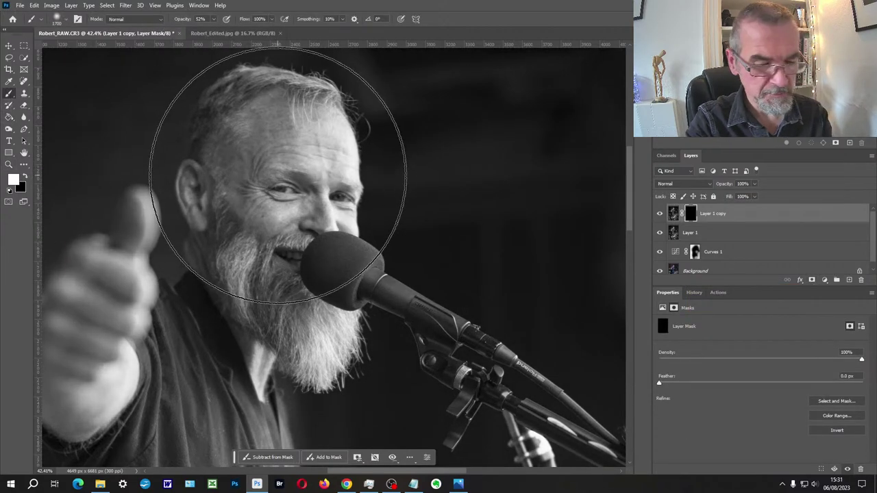
key("bracketleft")
key("bracketleft")
key("bracketleft")
key("bracketleft")
key("bracketleft")
key("bracketleft")
key("bracketleft")
key("bracketleft")
key("bracketleft")
key("bracketleft")
key("bracketleft")
key("bracketleft")
key("bracketleft")
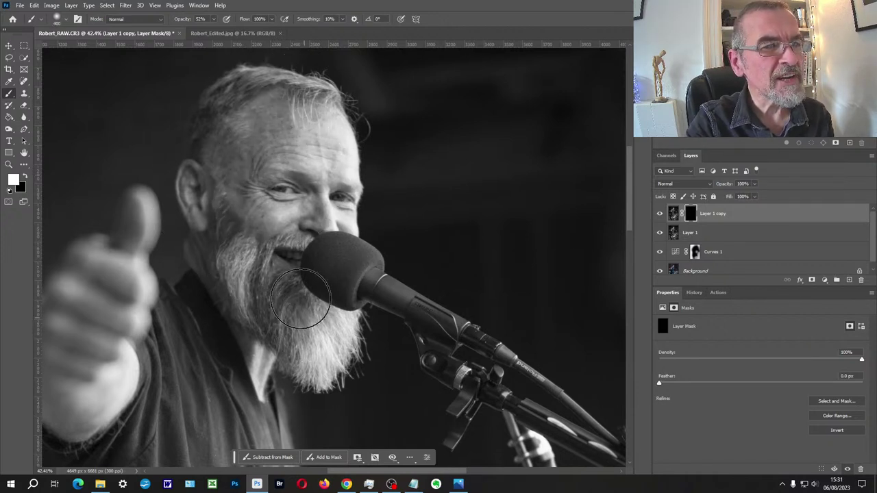
scroll(300, 187, "up", 1)
scroll(300, 187, "up", 3)
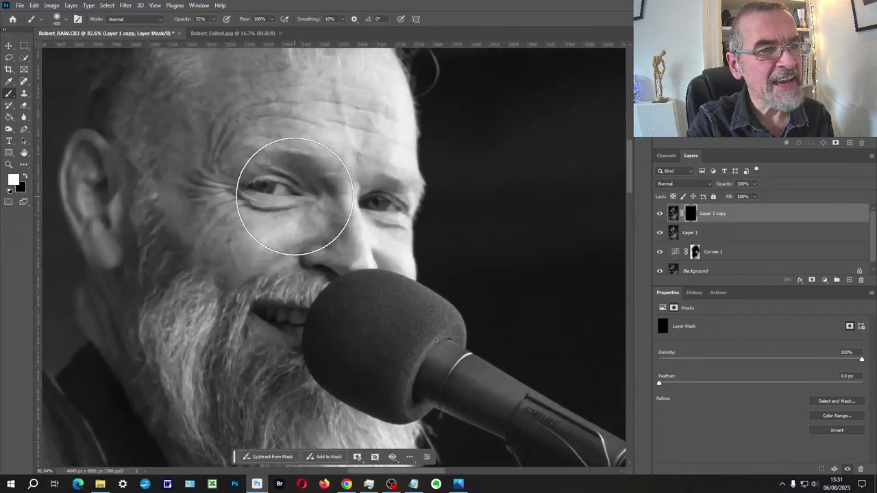
key("bracketleft")
key("bracketleft")
key("bracketleft")
key("bracketleft")
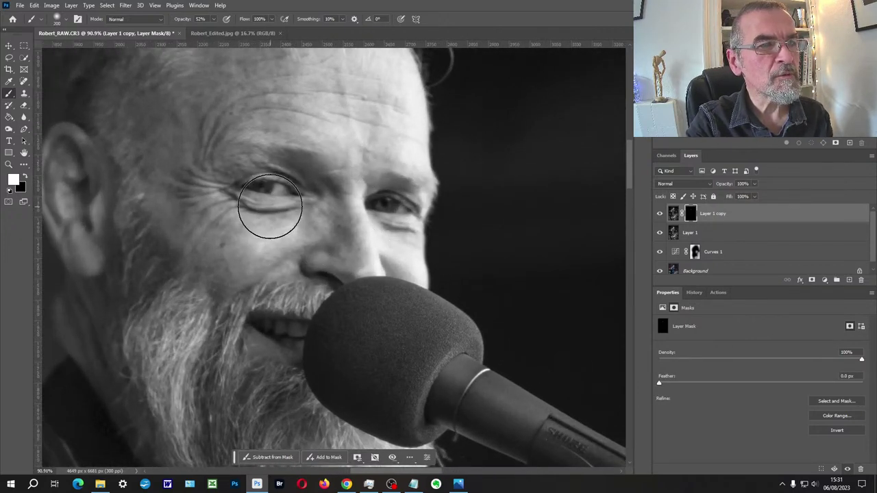
scroll(268, 203, "down", 4)
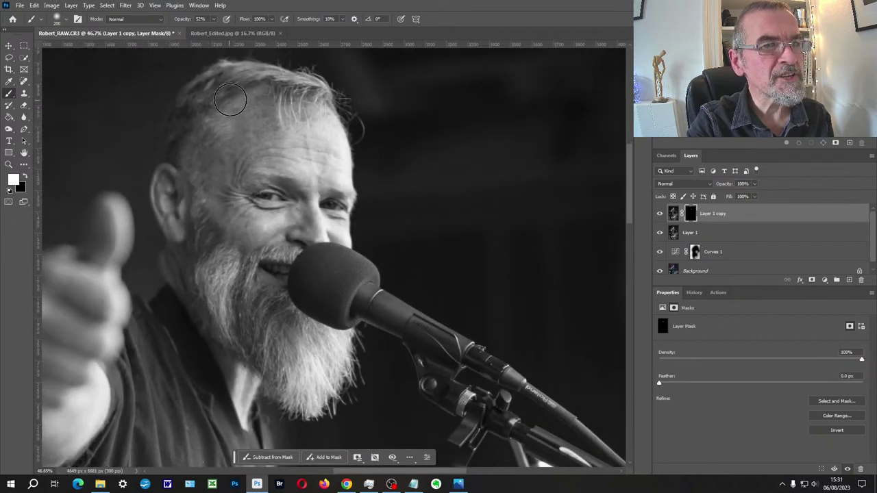
mouse_move(226, 291)
left_mouse_down()
mouse_move(272, 350)
mouse_move(322, 336)
mouse_move(310, 373)
mouse_move(352, 369)
left_mouse_up()
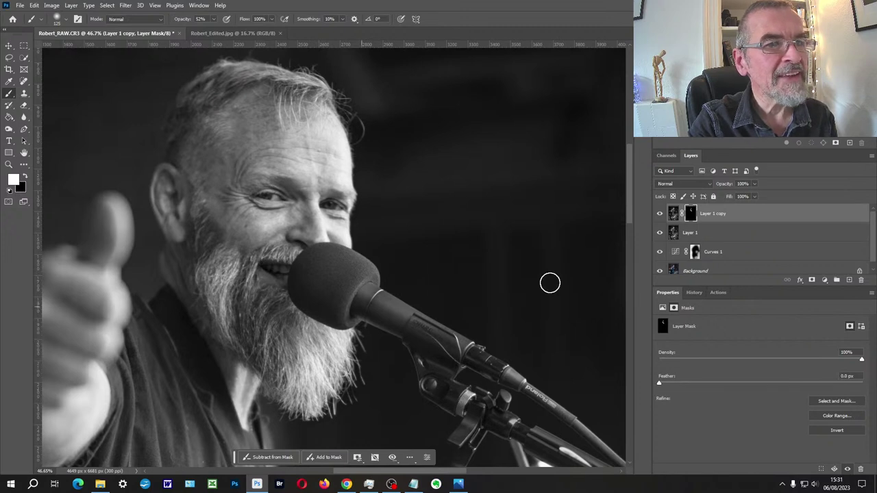
Compare the face with the Layer 1 copy hidden and shown to judge the detail enhancement
left_click(660, 213)
left_click(659, 213)
left_click(660, 213)
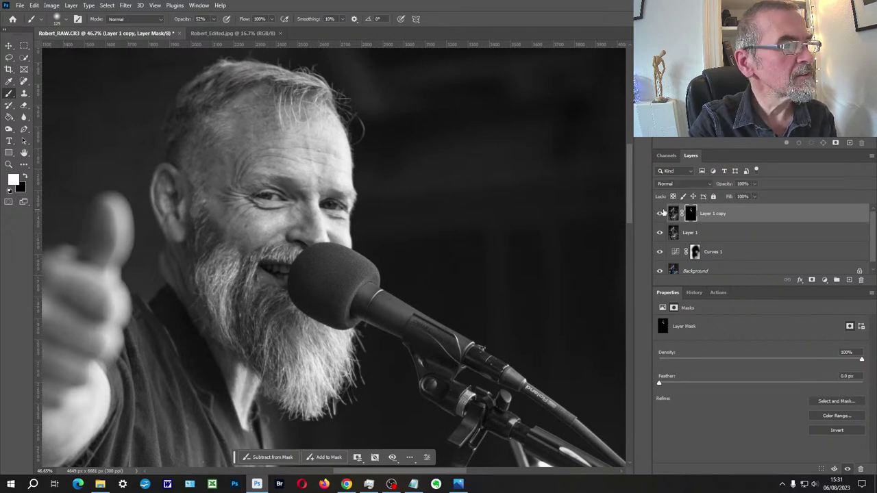
left_click(660, 213)
left_click(665, 212)
left_click(664, 212)
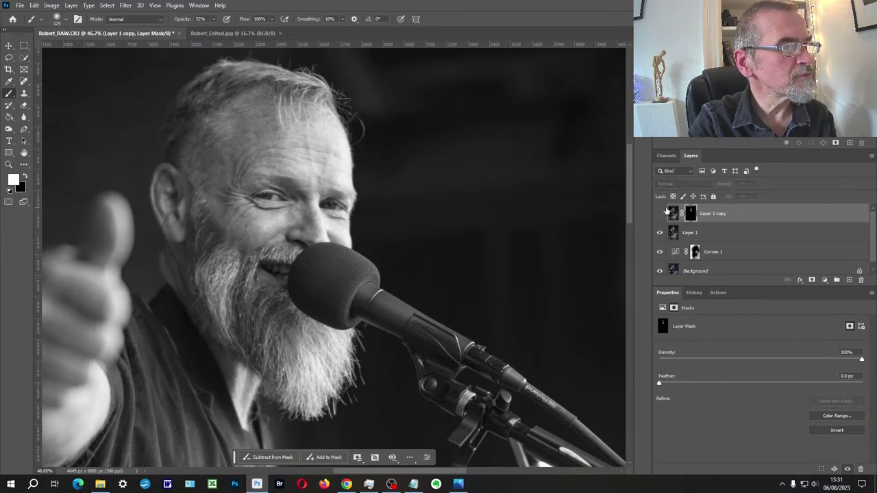
left_click(664, 213)
double_click(667, 210)
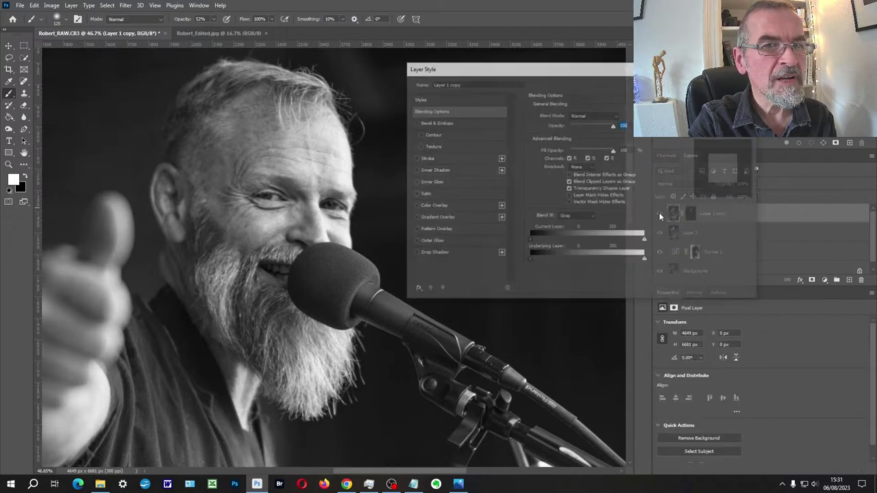
key("Escape")
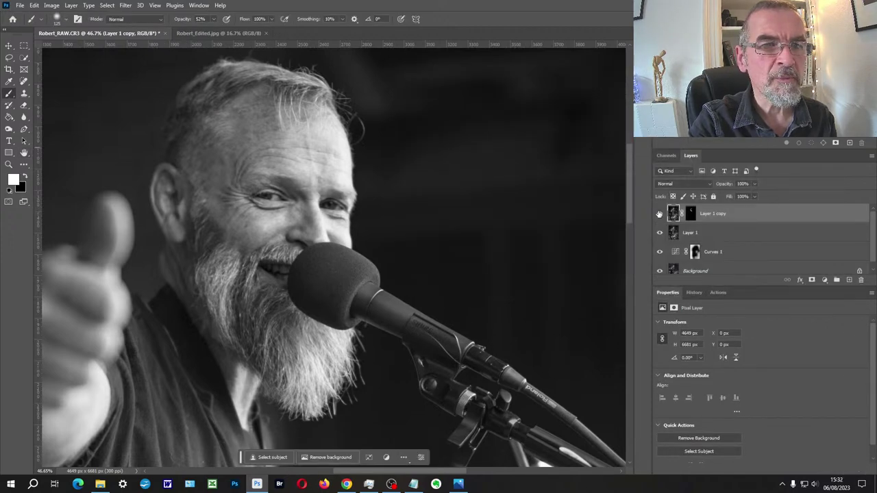
left_click(658, 214)
left_click(659, 214)
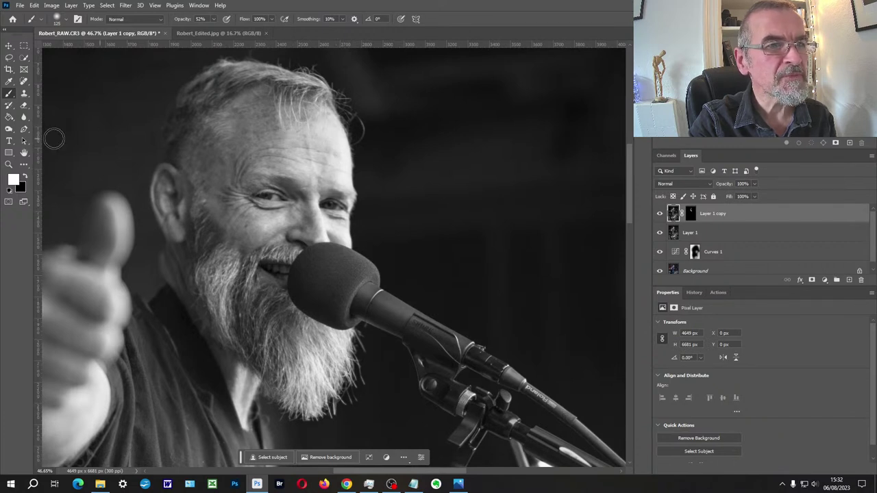
Paint white on the Layer 1 copy mask over the brow and eye nearest the microphone with the brush at 100% opacity
left_click(25, 176)
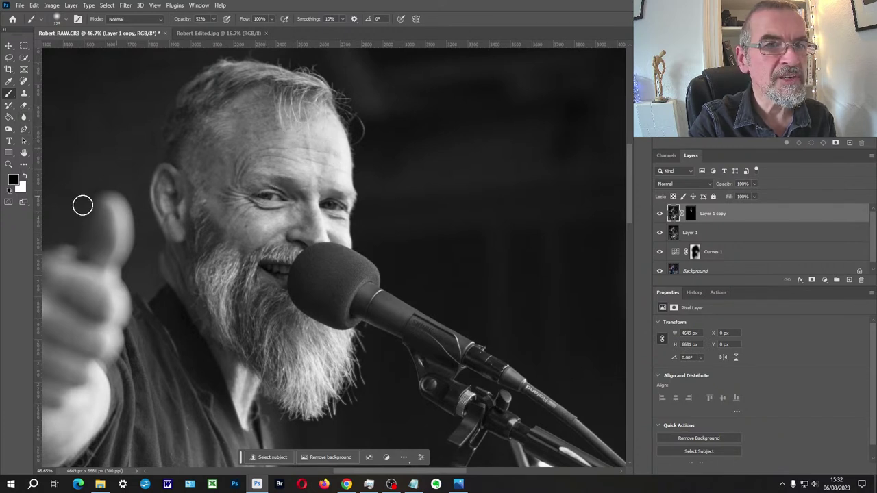
left_click(27, 177)
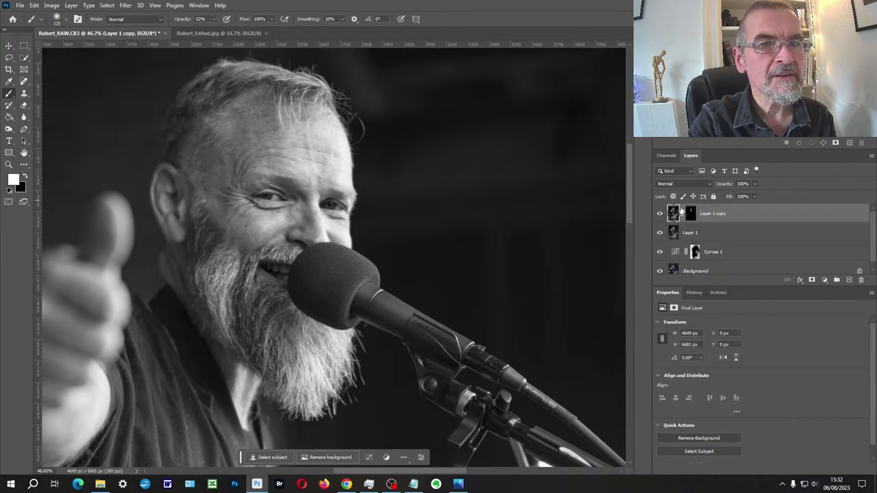
left_click(691, 214)
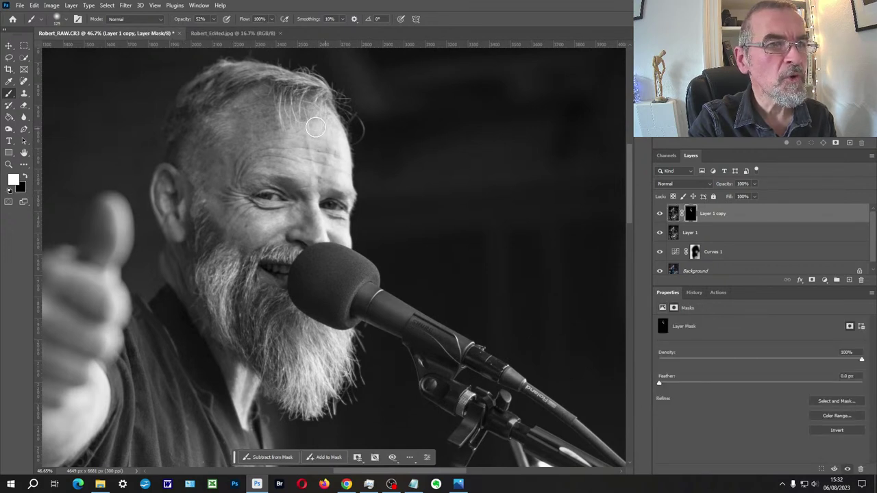
key("0")
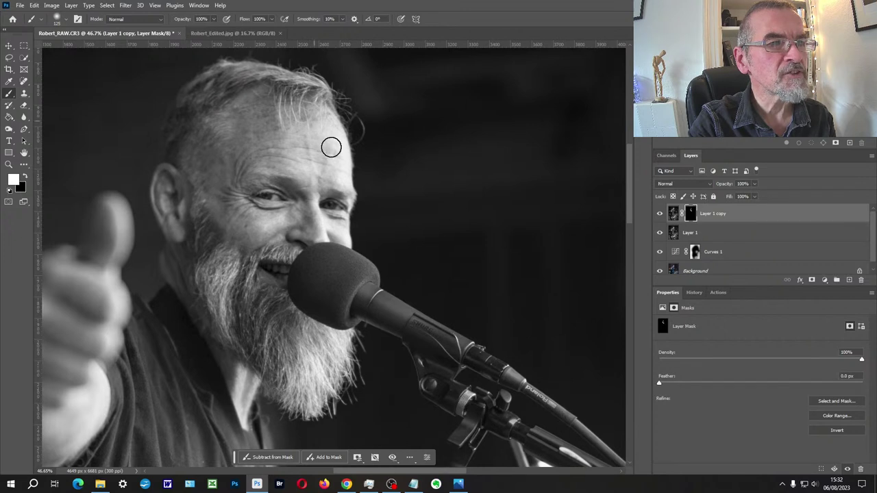
mouse_move(315, 185)
left_mouse_down()
mouse_move(313, 147)
mouse_move(366, 207)
left_mouse_up()
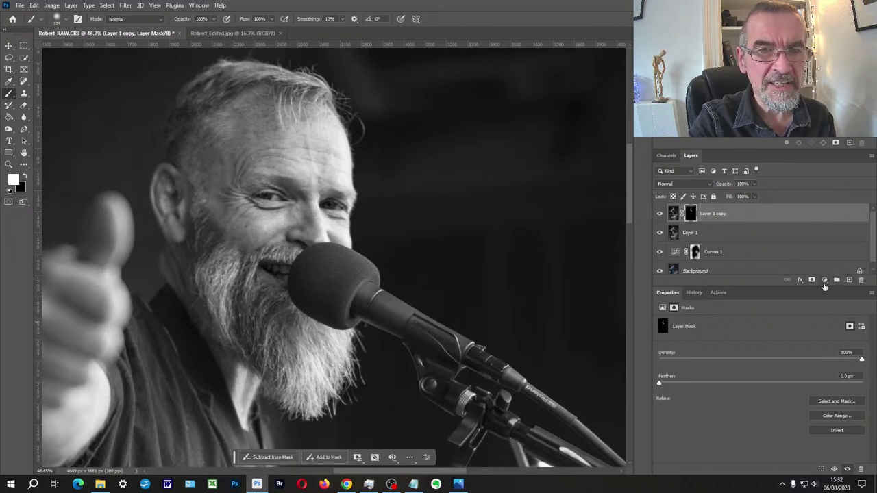
Stamp all visible layers into a new top layer and apply a Gaussian Blur with a 1-pixel radius
key("ctrl+shift+alt+e")
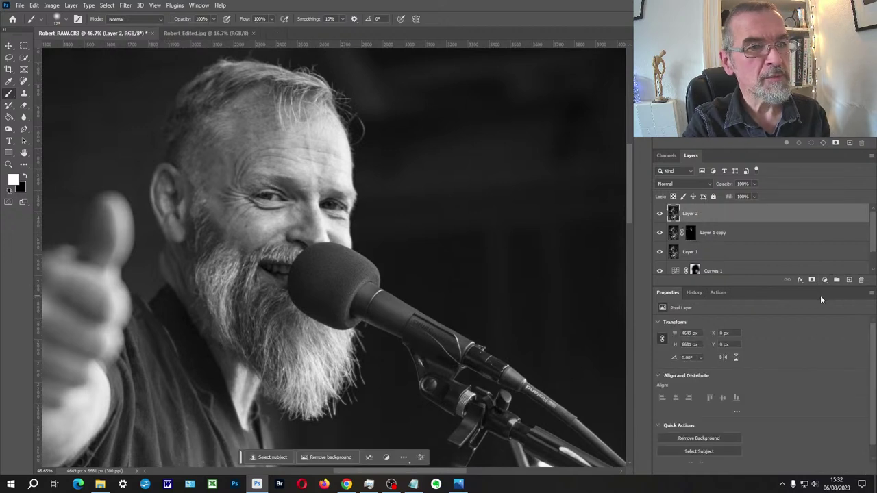
left_click(125, 6)
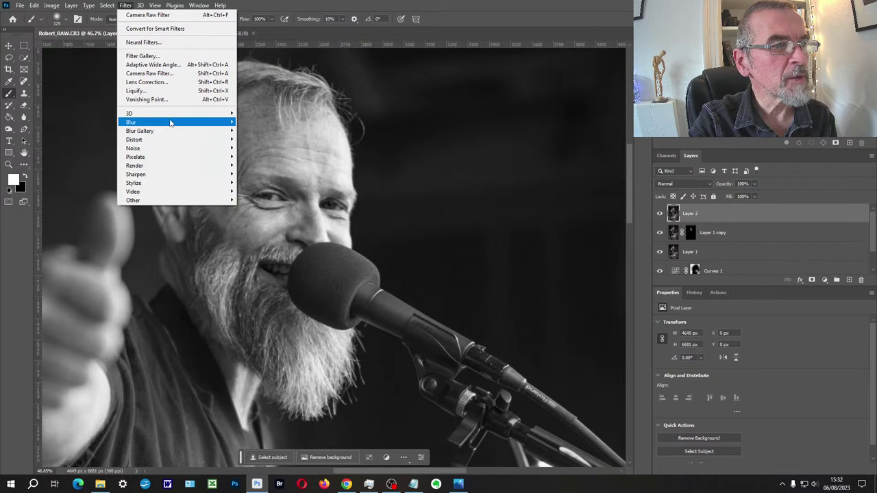
mouse_move(171, 123)
left_click(261, 156)
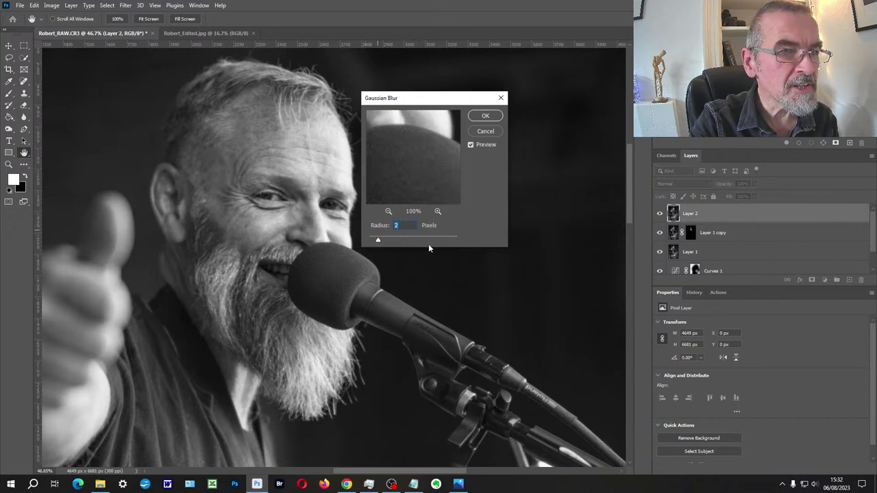
type("1")
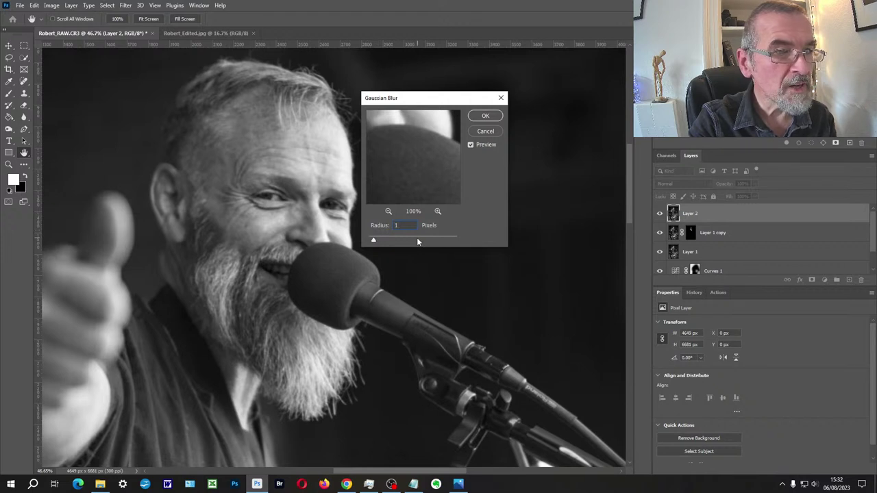
left_click(484, 115)
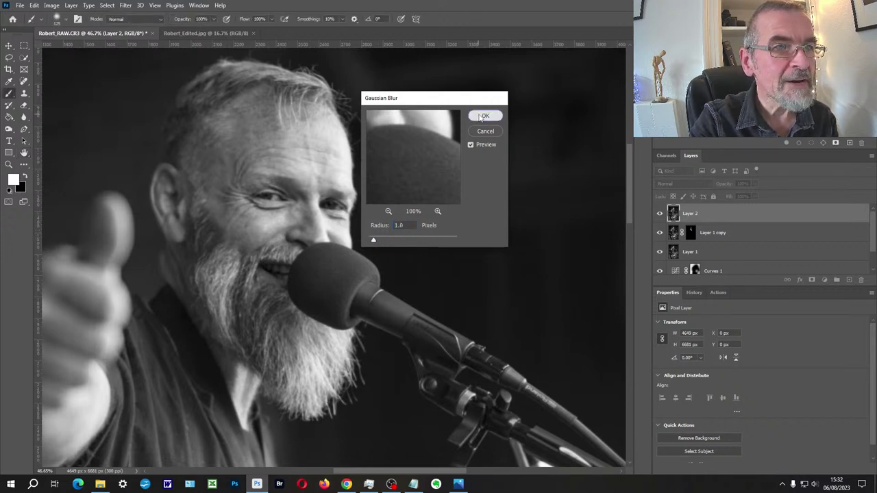
Add a black mask to the blurred layer and paint white over the microphone to reveal the softening there
left_click(811, 281, "alt")
scroll(299, 279, "up", 2)
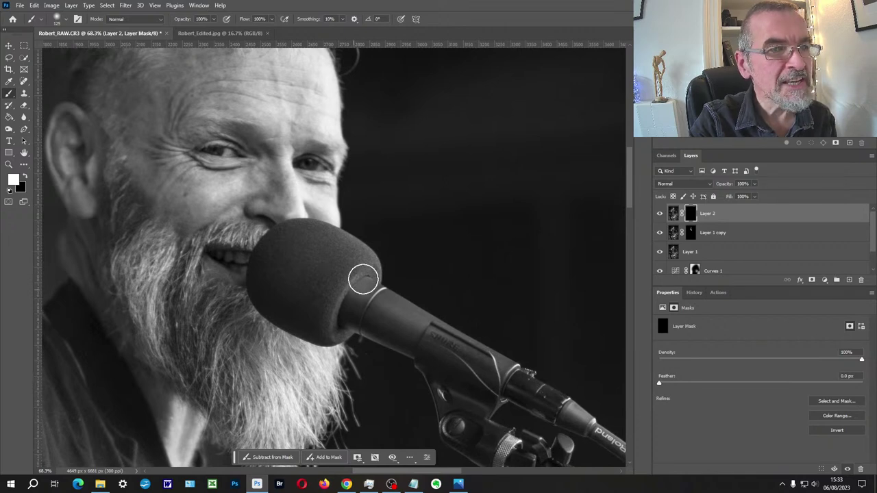
mouse_move(362, 276)
left_mouse_down()
mouse_move(295, 243)
mouse_move(343, 295)
left_mouse_up()
left_click_drag(445, 354, 289, 169)
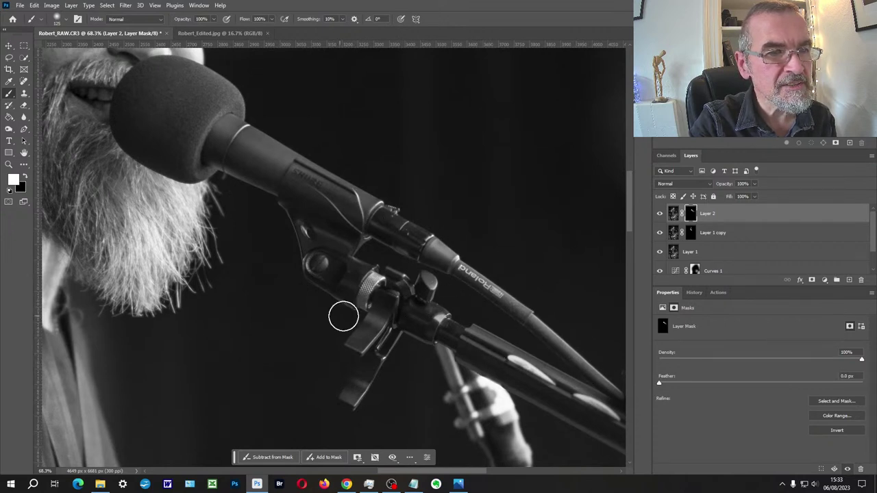
scroll(376, 291, "down", 5)
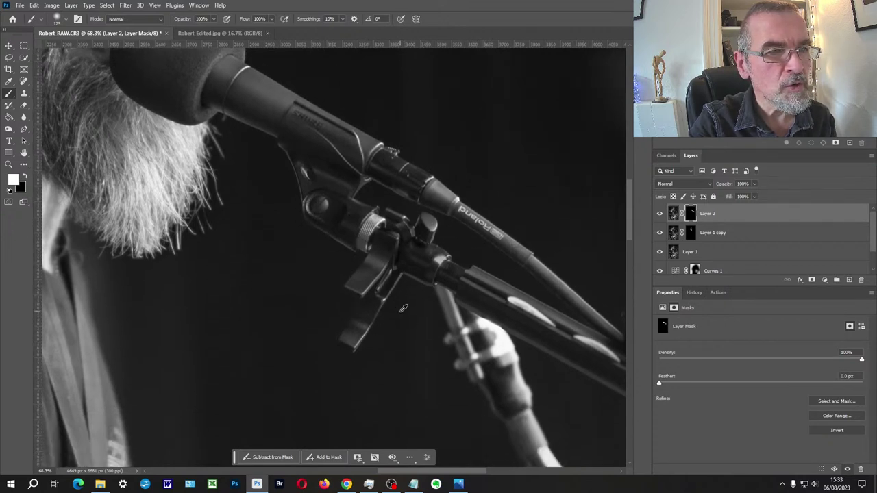
scroll(376, 292, "down", 2)
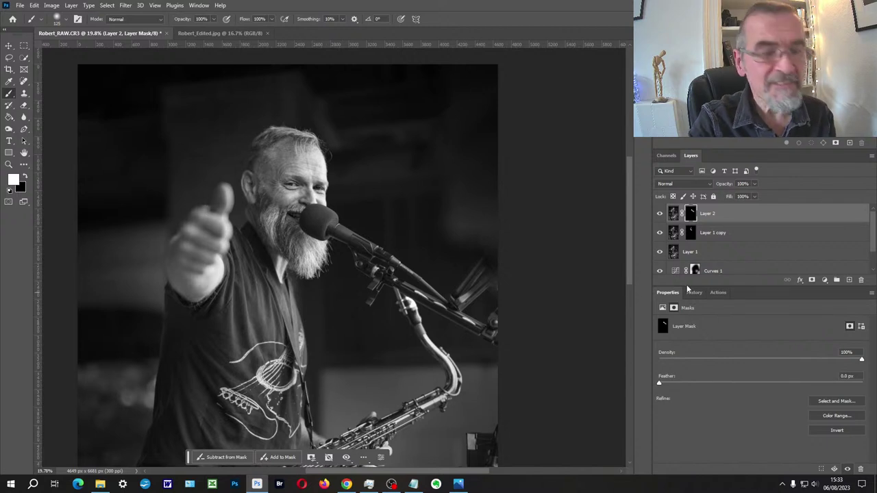
Stamp all visible layers into a new top layer and dodge the eyes with a 60 px brush, Midtones range and 8% exposure
key("ctrl+shift+alt+e")
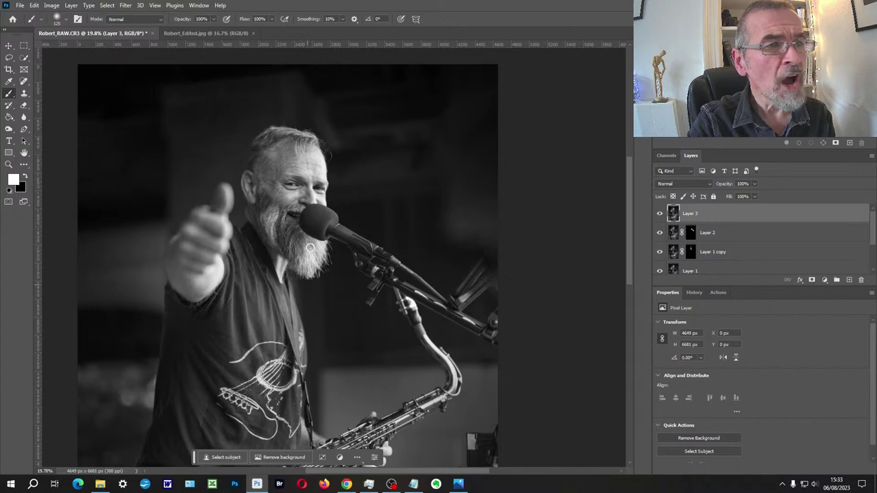
scroll(337, 278, "down", 3)
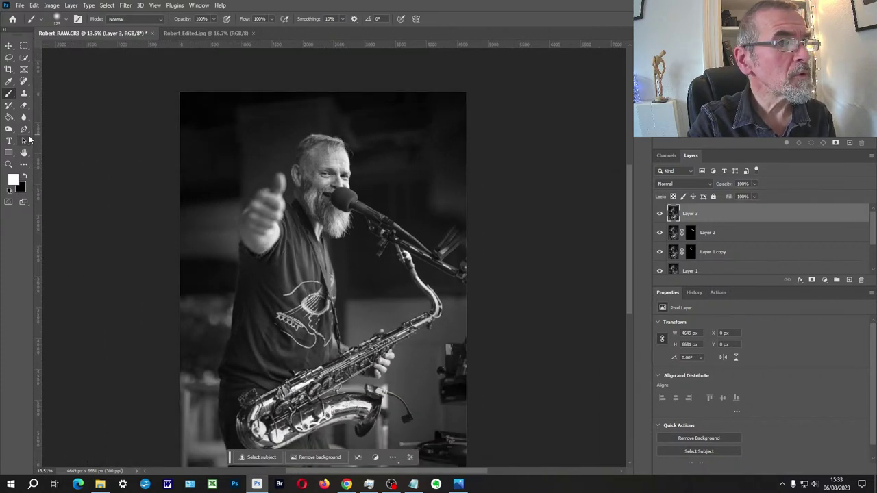
left_click(11, 130)
right_click(11, 130)
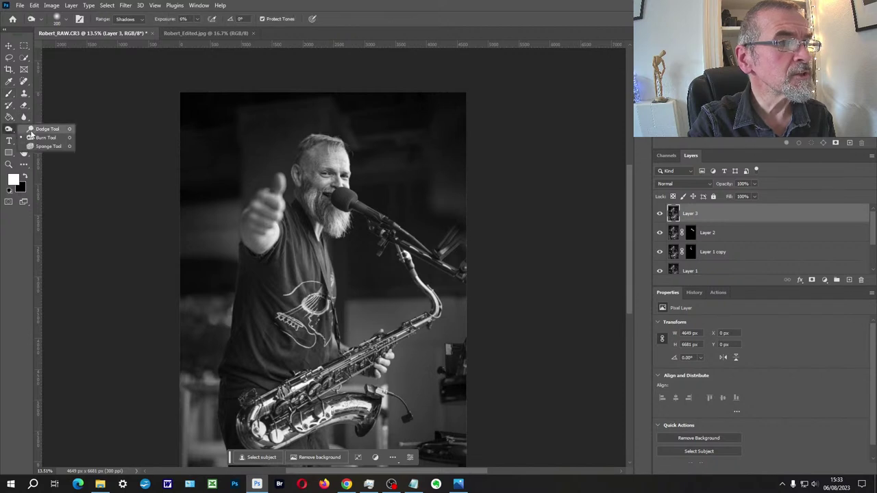
left_click(41, 136)
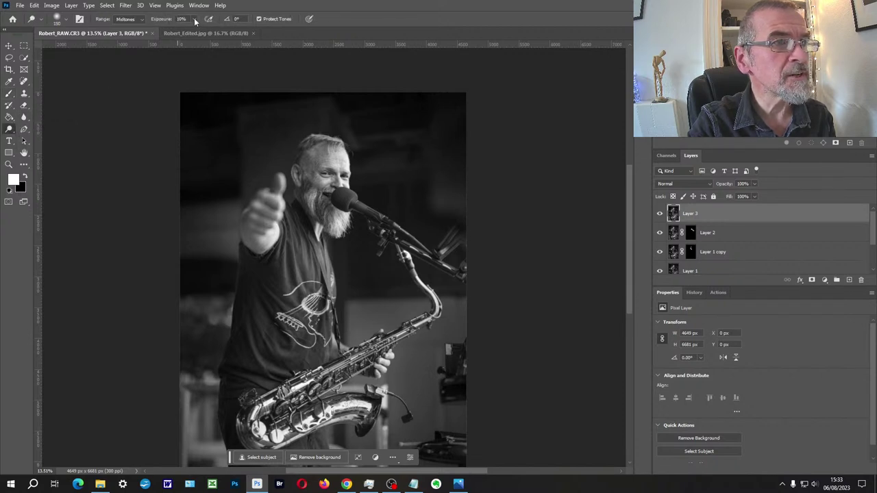
left_click(195, 19)
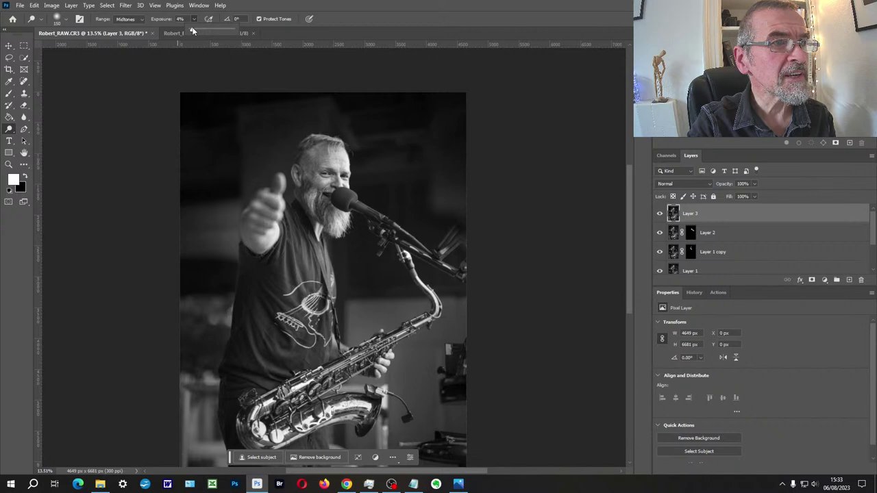
left_click_drag(194, 27, 193, 28)
scroll(298, 141, "up", 10)
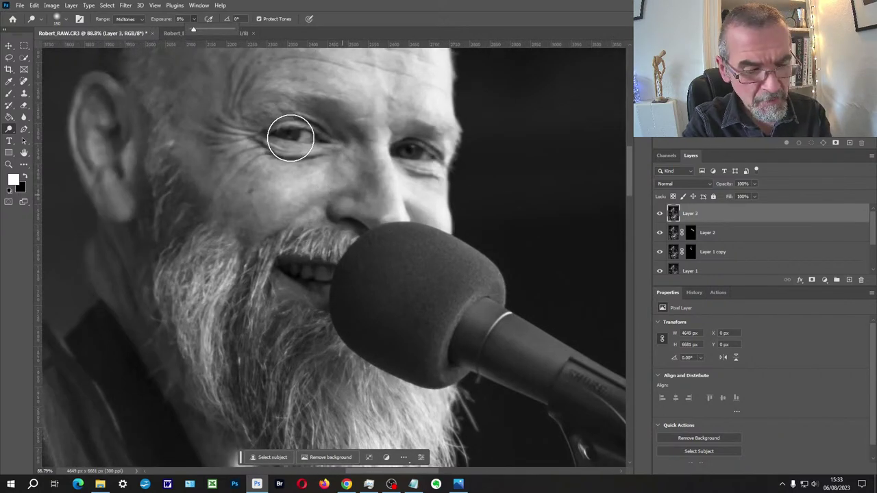
left_click(290, 137)
key("bracketleft")
key("bracketleft")
key("bracketleft")
key("bracketleft")
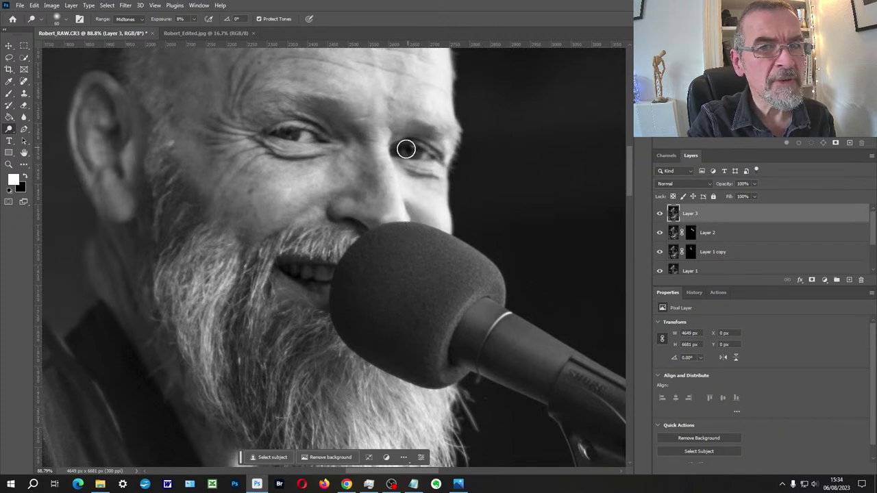
Compare the eyes with the dodged layer hidden and shown
left_click(660, 213)
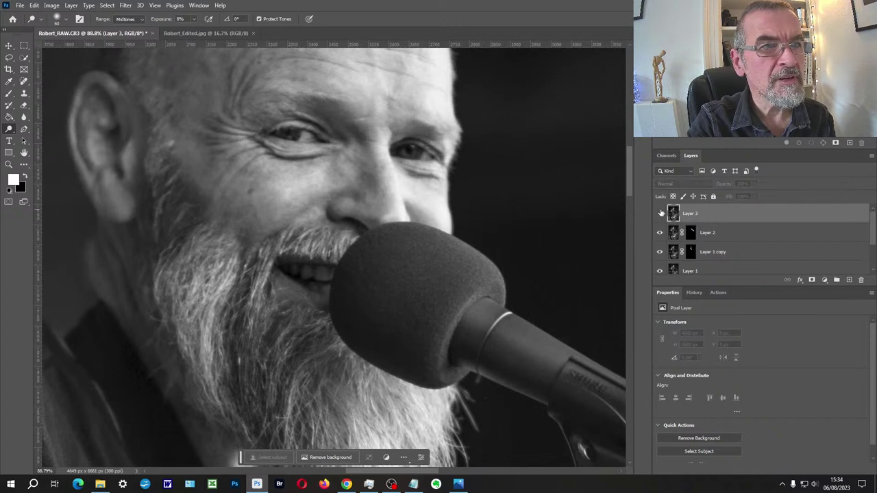
left_click(660, 213)
left_click(659, 213)
left_click(660, 213)
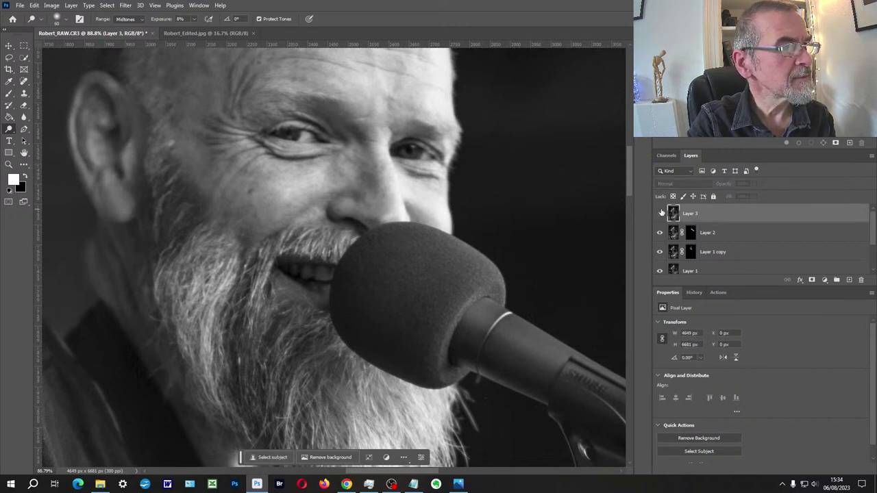
left_click(659, 213)
left_click(659, 213)
Burn the raised hand on the top layer with a 400 px brush, Shadows range and 6% exposure
scroll(306, 284, "down", 3)
scroll(250, 266, "down", 8)
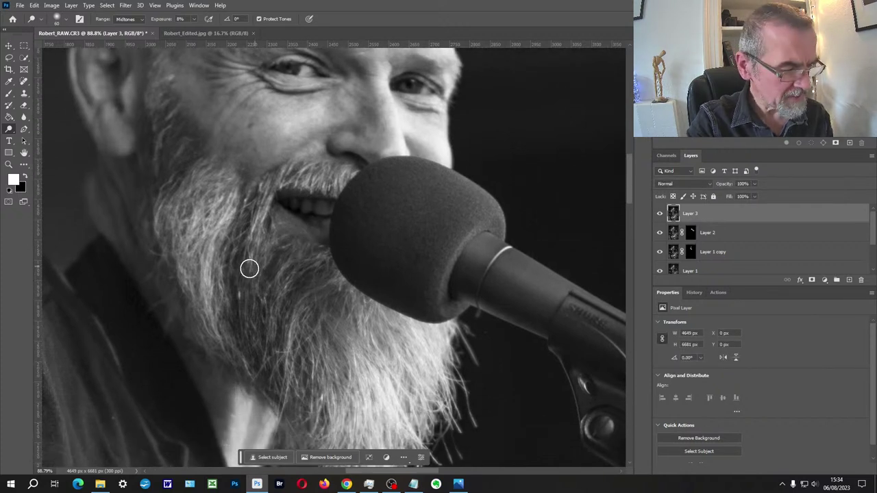
key("super")
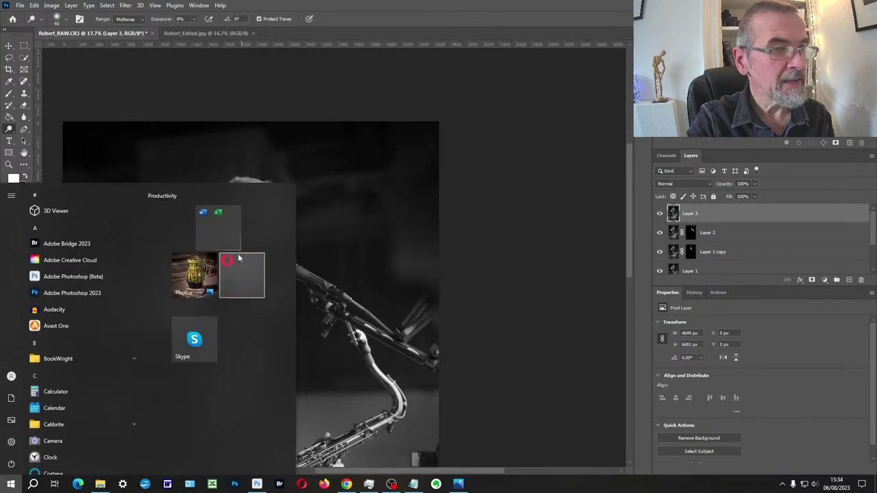
key("Escape")
left_click_drag(179, 261, 315, 188)
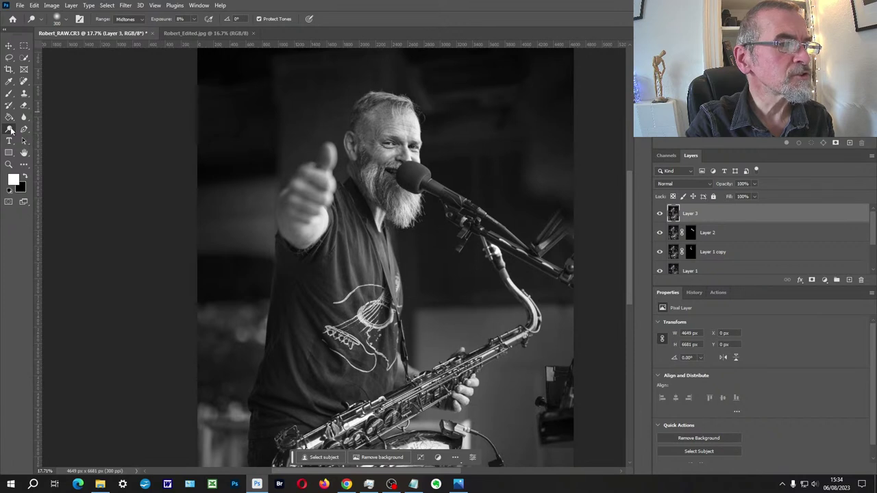
right_click(11, 130)
left_click(34, 135)
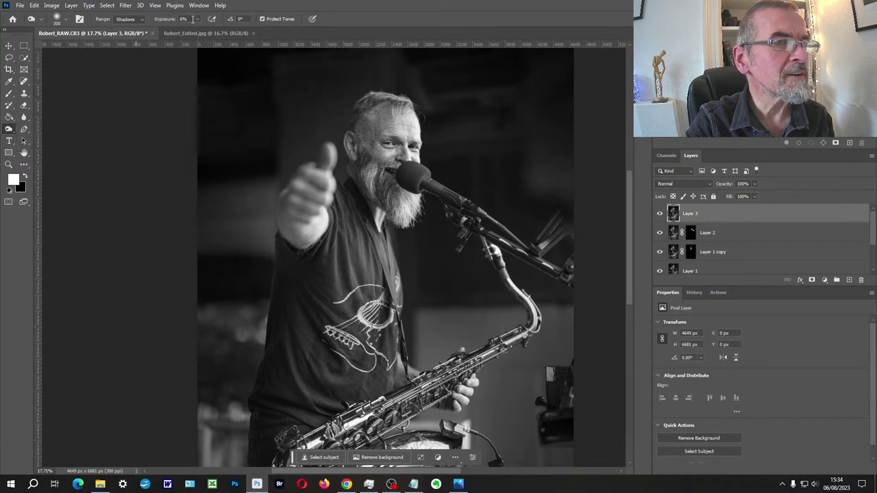
key("bracketright")
key("bracketright")
key("bracketright")
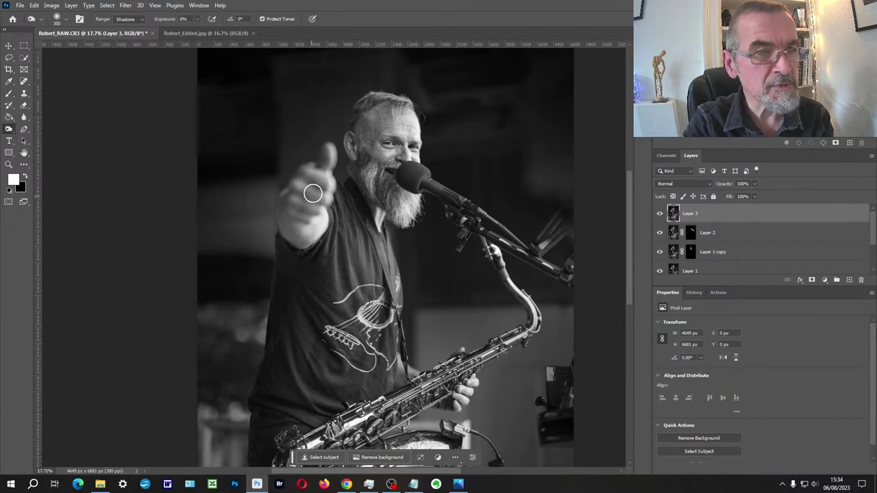
mouse_move(316, 195)
left_mouse_down()
mouse_move(303, 226)
mouse_move(308, 238)
mouse_move(323, 168)
left_mouse_up()
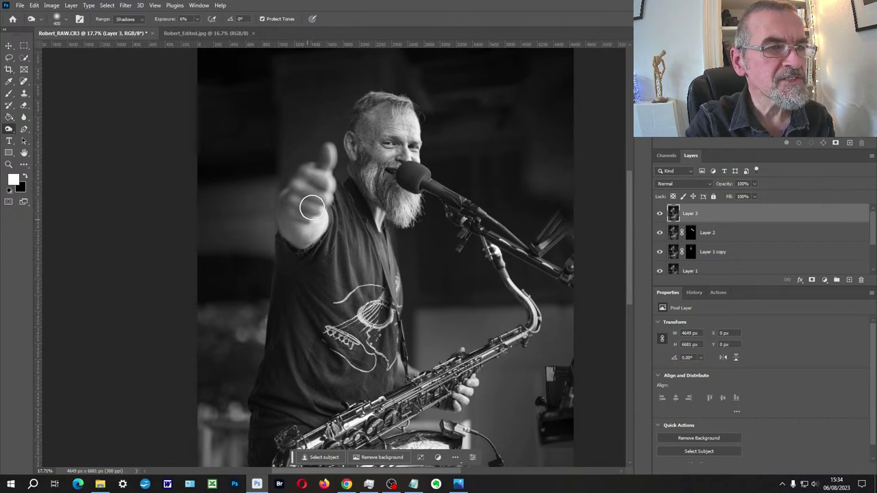
mouse_move(312, 207)
left_mouse_down()
mouse_move(308, 240)
mouse_move(331, 175)
left_mouse_up()
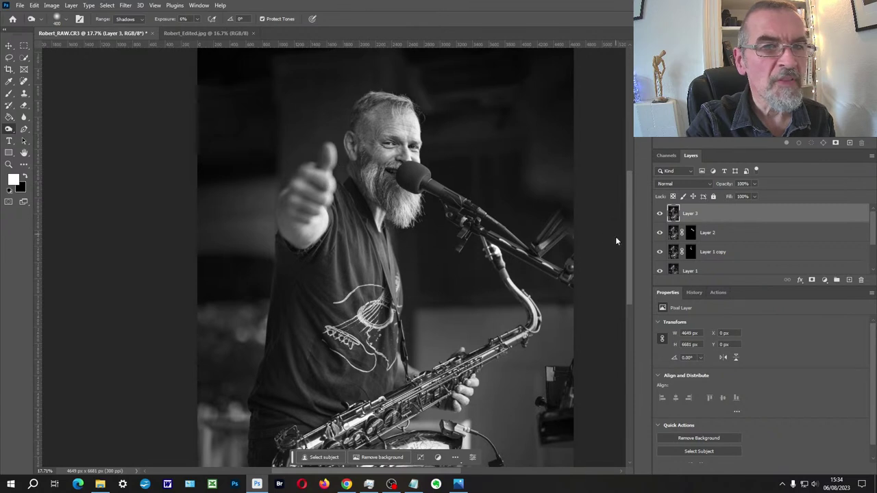
Compare the raised hand with the burned top layer hidden and shown
left_click(659, 214)
left_click(661, 214)
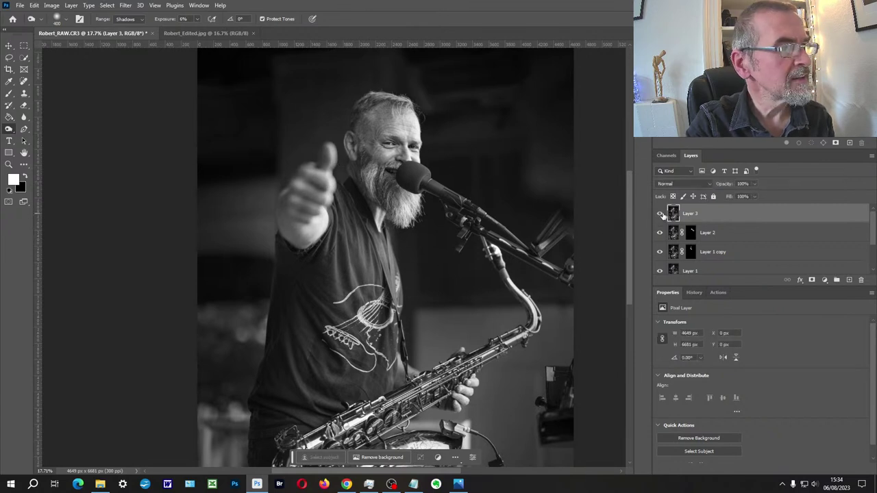
left_click(660, 214)
left_click(661, 214)
left_click(660, 214)
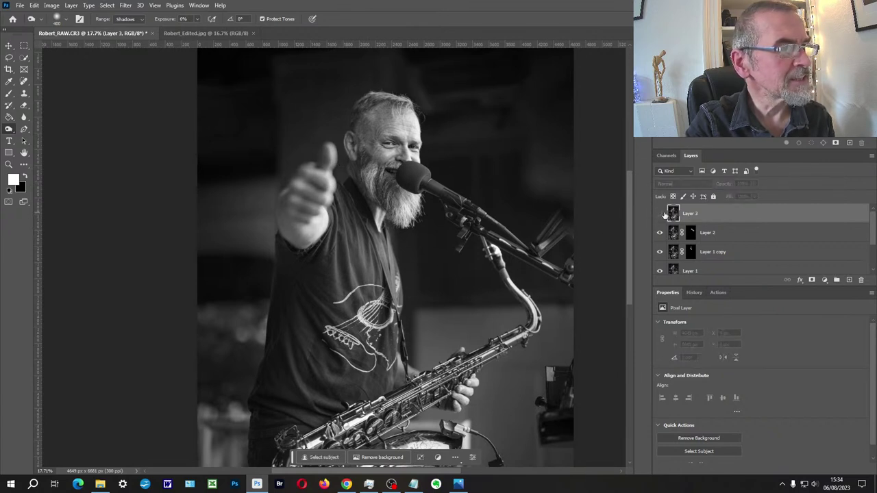
left_click(661, 215)
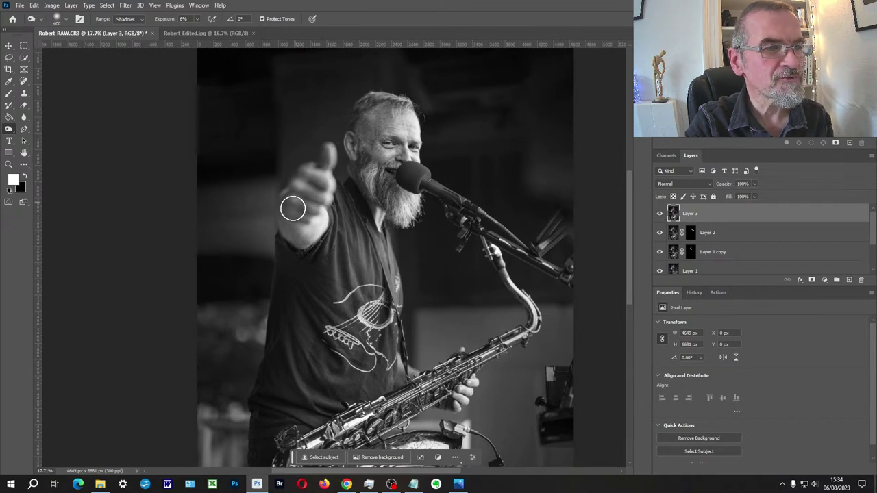
Switch to the Dodge tool and compare the whole black-and-white image with the other open edited JPG of the same photo
right_click(10, 129)
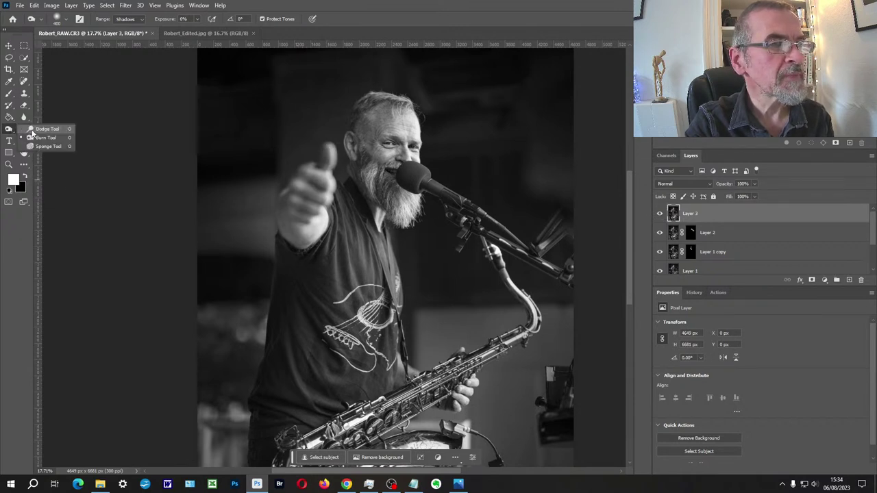
left_click(41, 139)
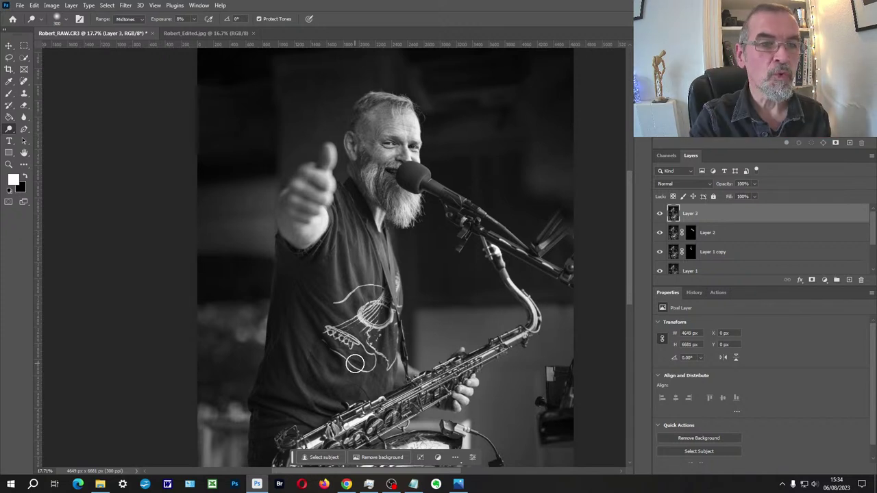
scroll(358, 381, "down", 3)
mouse_move(363, 366)
left_mouse_down()
mouse_move(351, 291)
mouse_move(312, 311)
left_mouse_up()
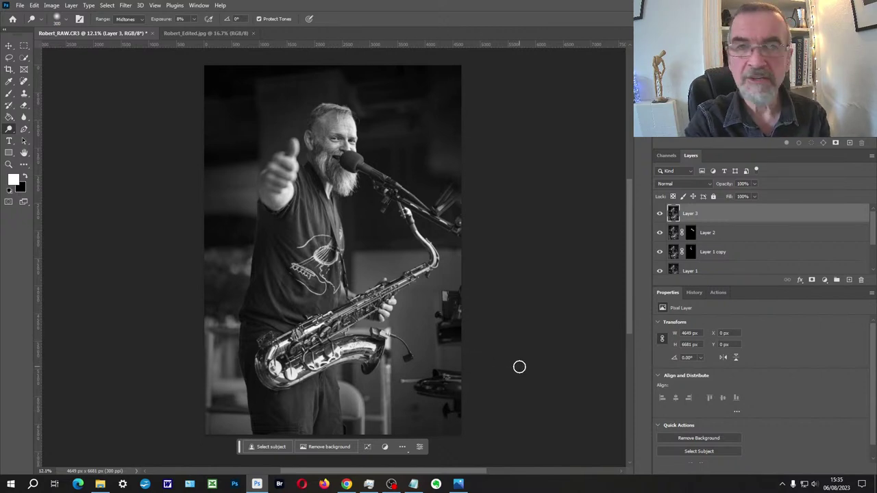
left_click(187, 33)
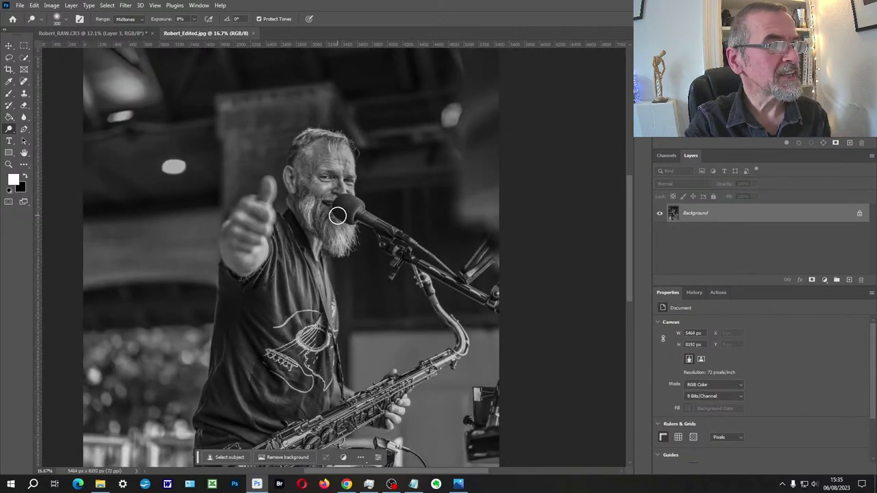
scroll(337, 215, "up", 3)
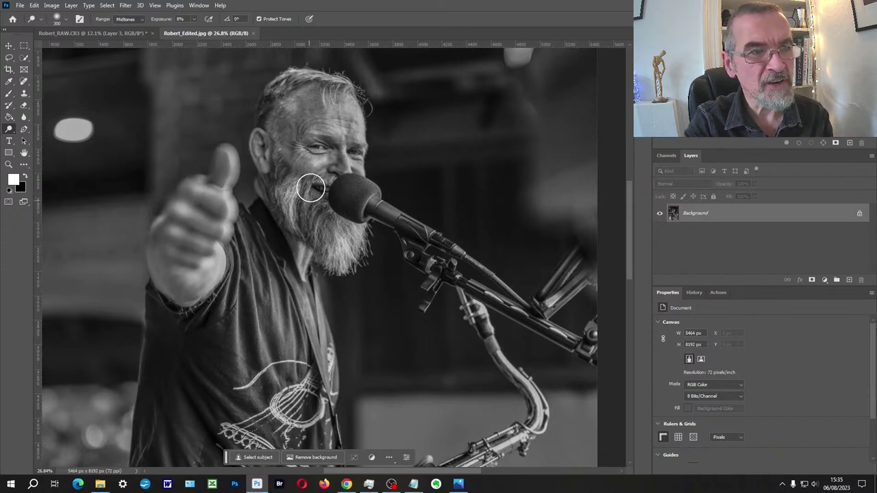
scroll(315, 148, "down", 1)
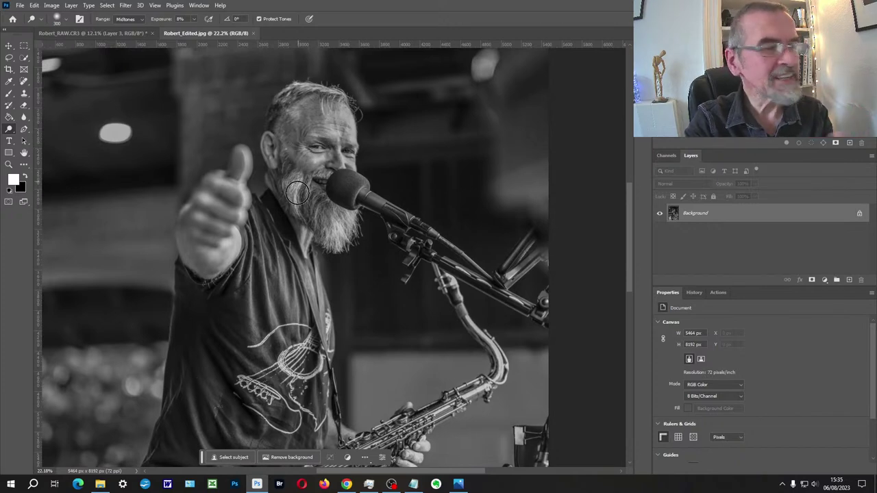
scroll(310, 111, "down", 1)
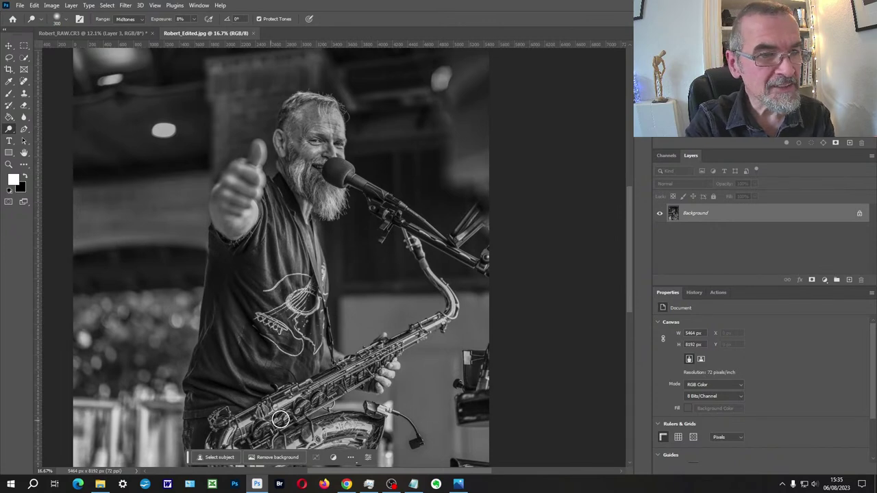
scroll(417, 261, "down", 1)
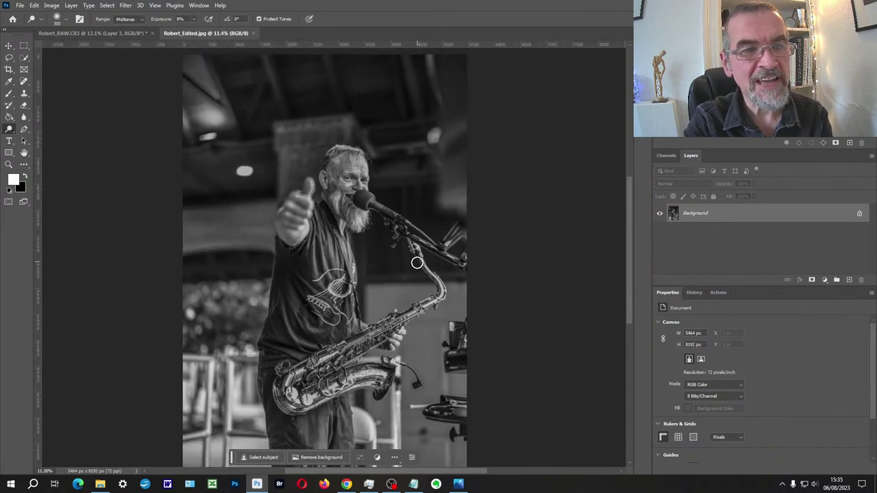
scroll(403, 292, "down", 1)
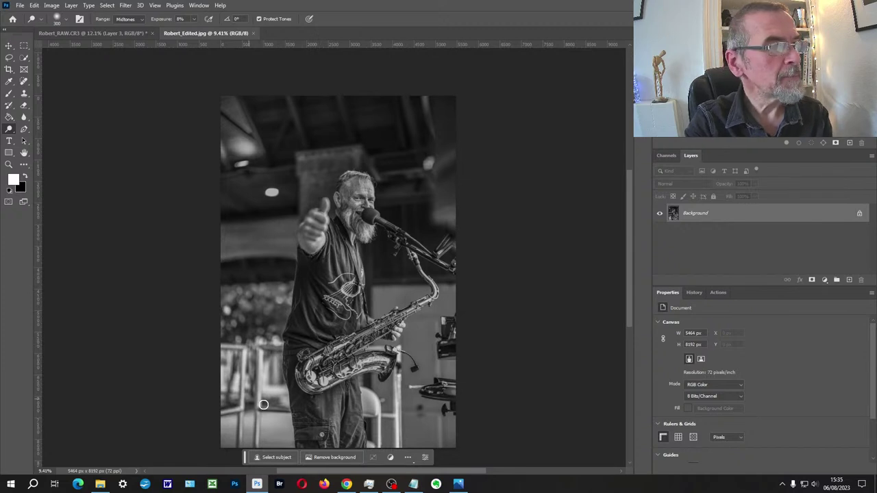
left_click(98, 34)
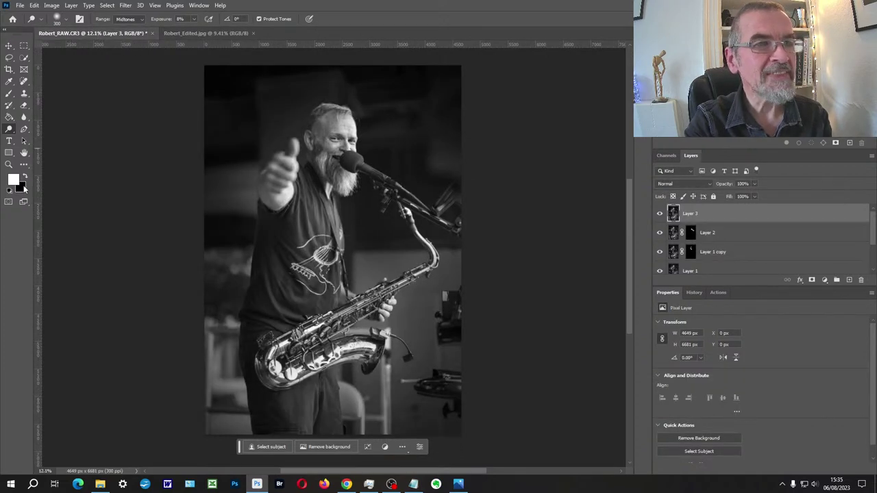
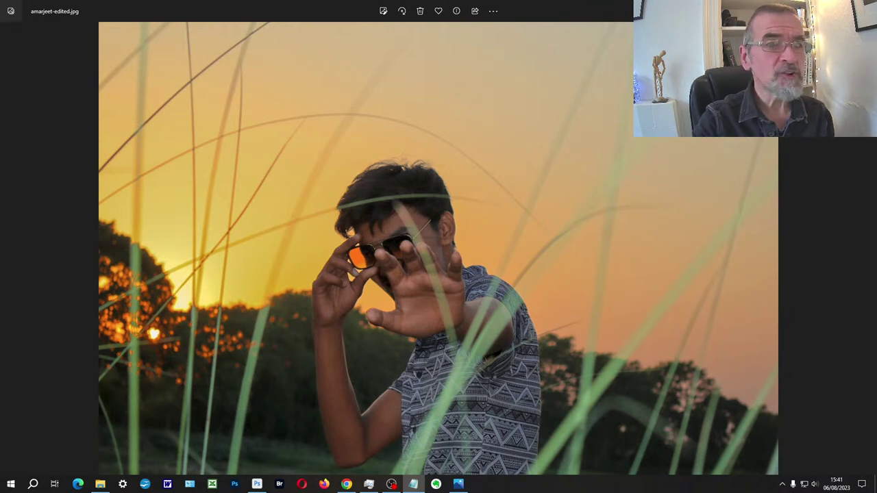
Compare the original and edited versions of the sunset portrait in the photo viewer
left_click(856, 251)
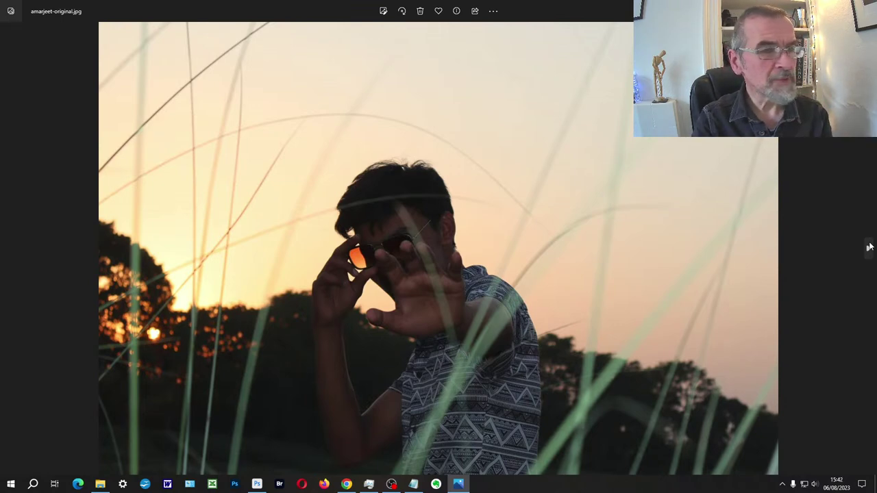
left_click(869, 247)
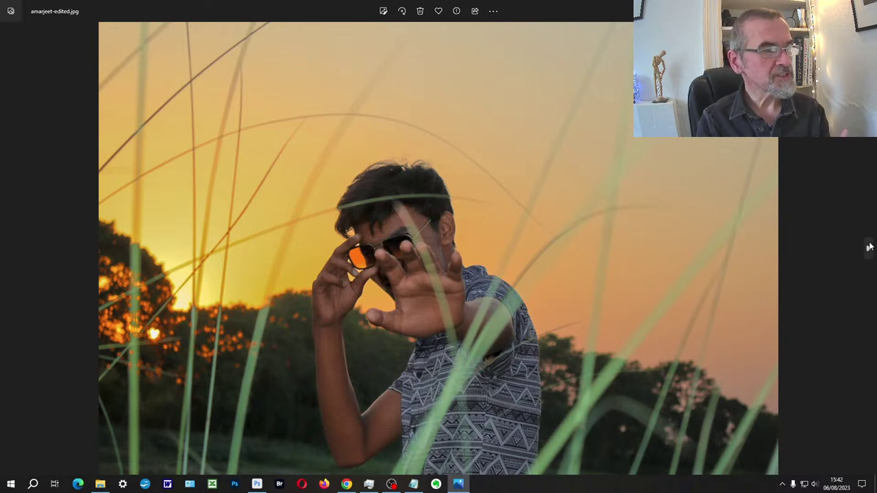
left_click(869, 246)
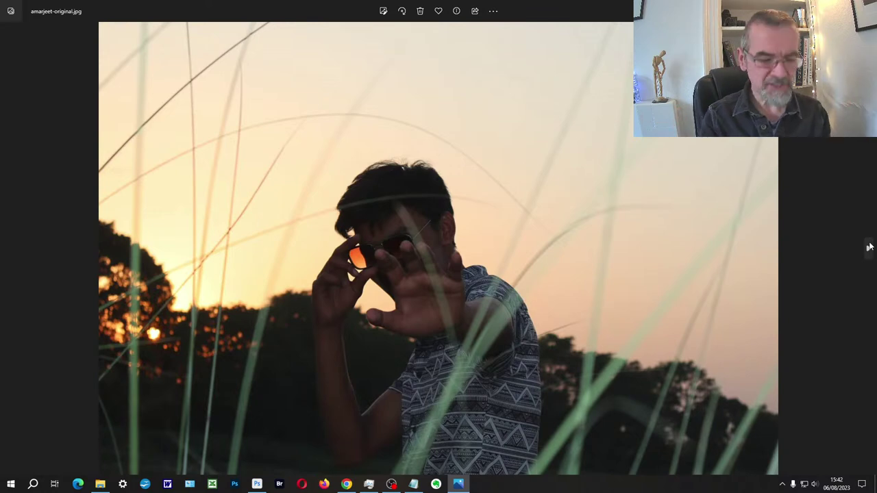
left_click(869, 247)
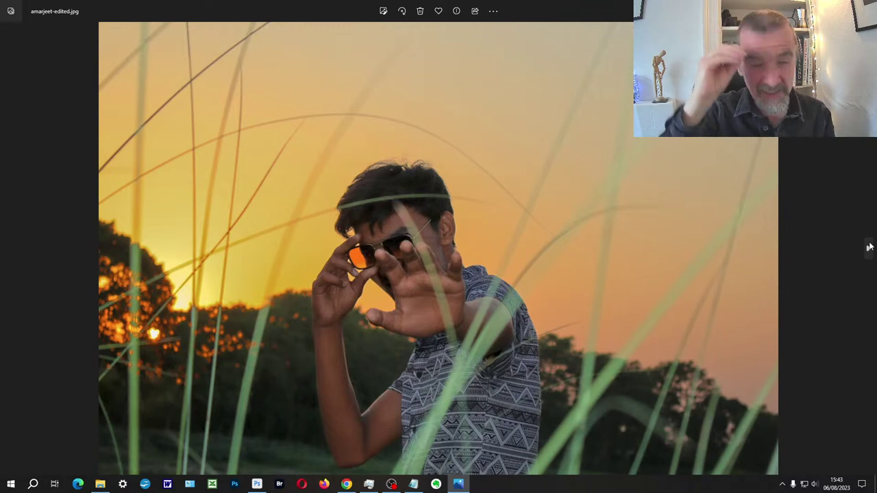
Examine the sunglasses and outstretched hand up close in the edited sunset portrait
scroll(355, 265, "up", 2)
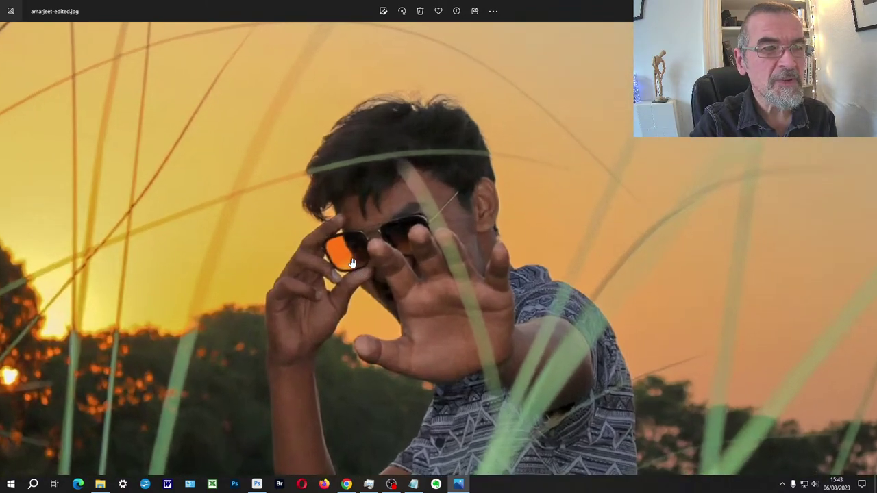
scroll(355, 265, "up", 2)
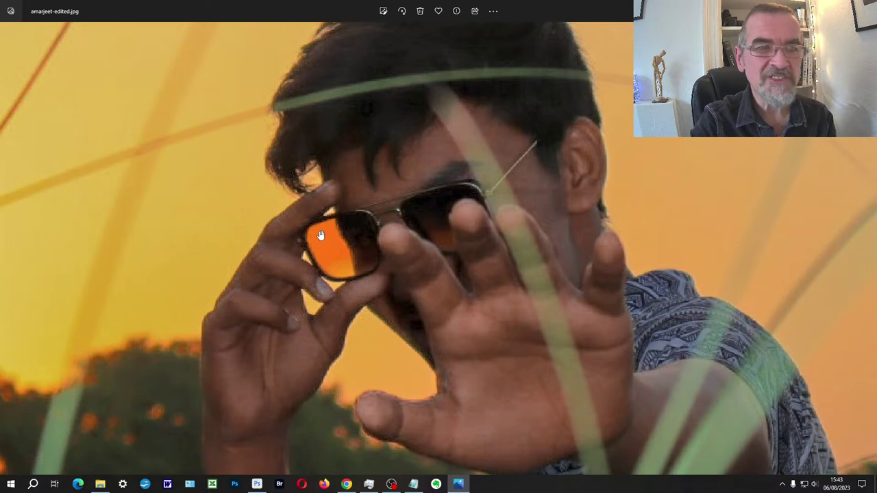
scroll(322, 244, "down", 3)
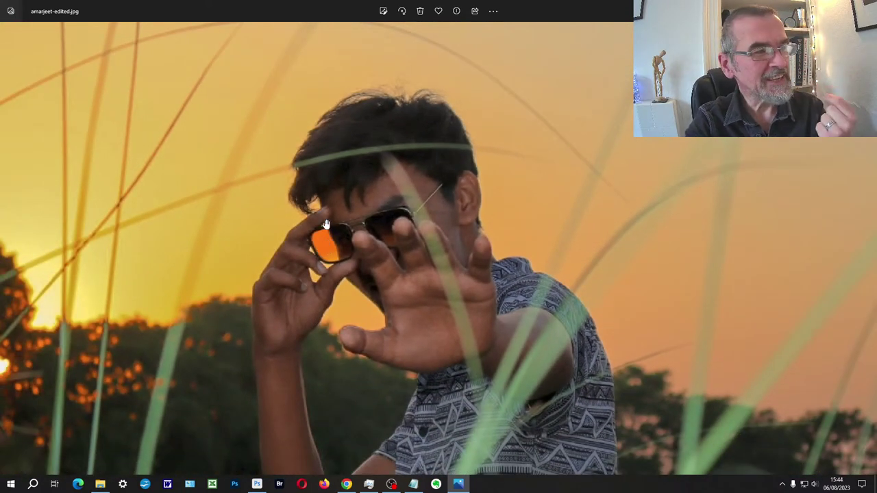
scroll(326, 230, "down", 3)
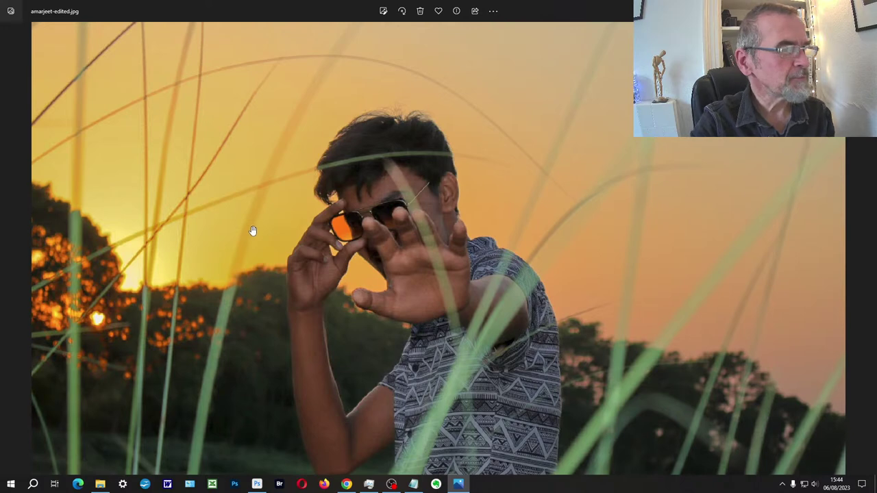
scroll(233, 226, "down", 2)
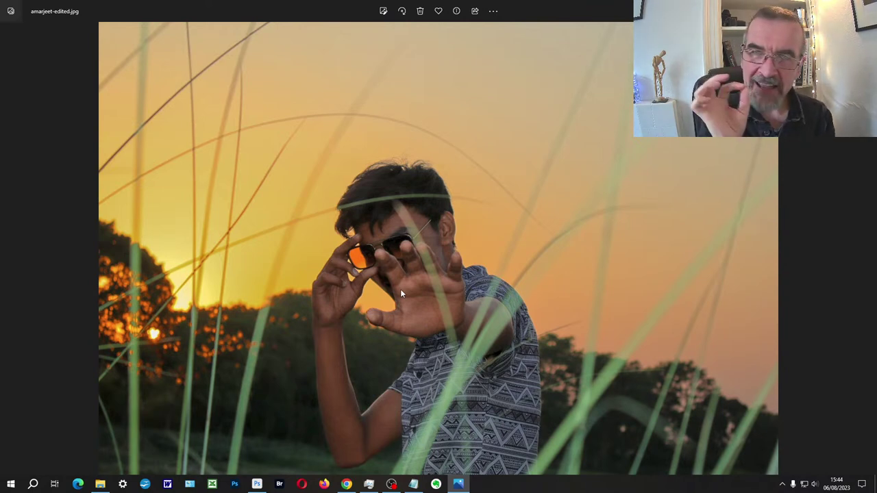
Open the edited sunset portrait from the photo viewer in Photoshop
right_click(227, 204)
left_click(291, 260)
left_click(447, 226)
left_click(460, 345)
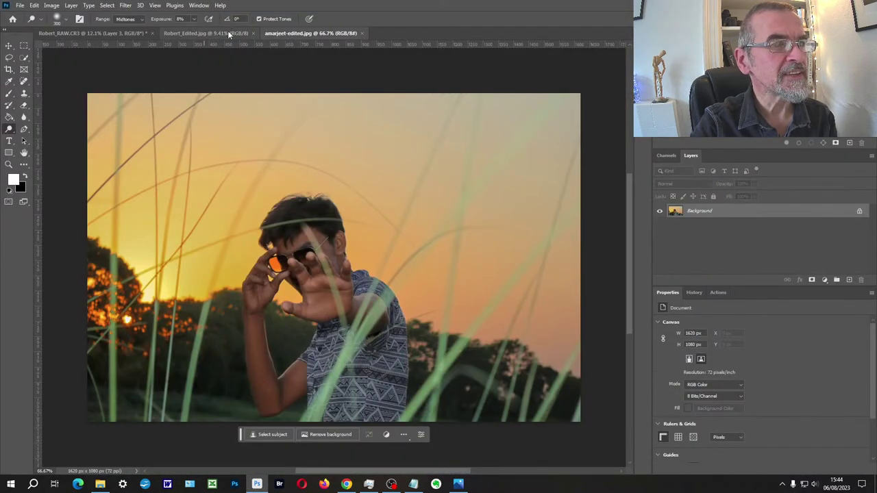
Close both saxophonist documents, leaving only the sunset portrait open
left_click(233, 34)
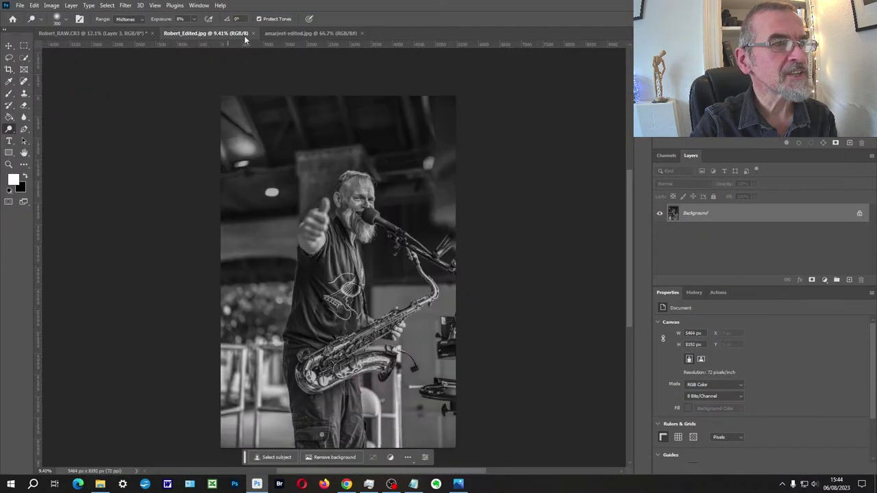
left_click(253, 33)
left_click(148, 34)
left_click(152, 34)
left_click(435, 180)
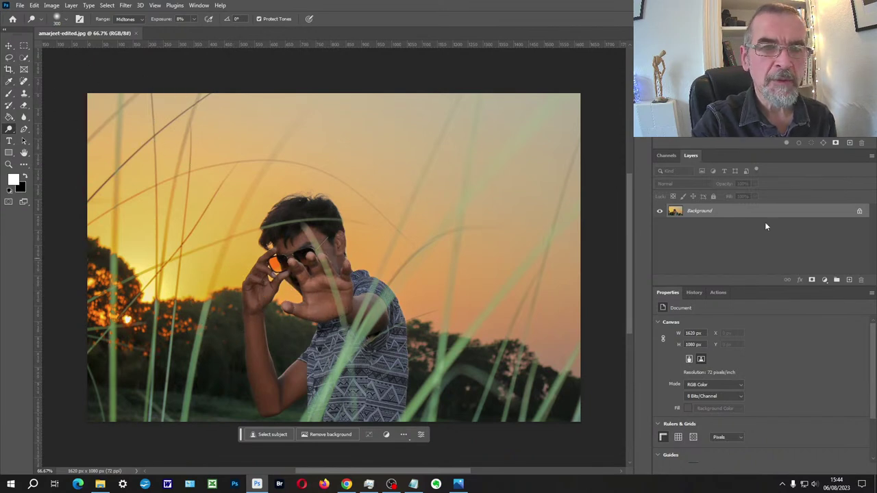
Add a new layer and outline the man and the setting sun on it with a rough white circle, using the Pencil tool
left_click(849, 279)
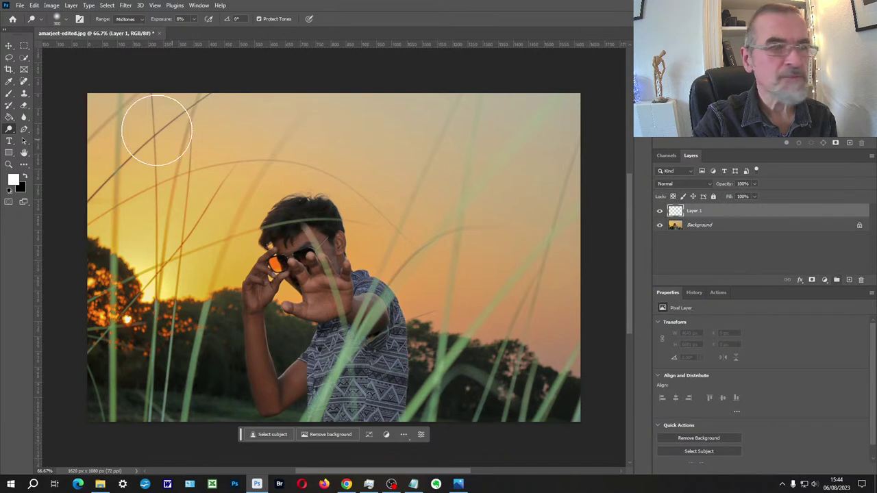
left_click(10, 94)
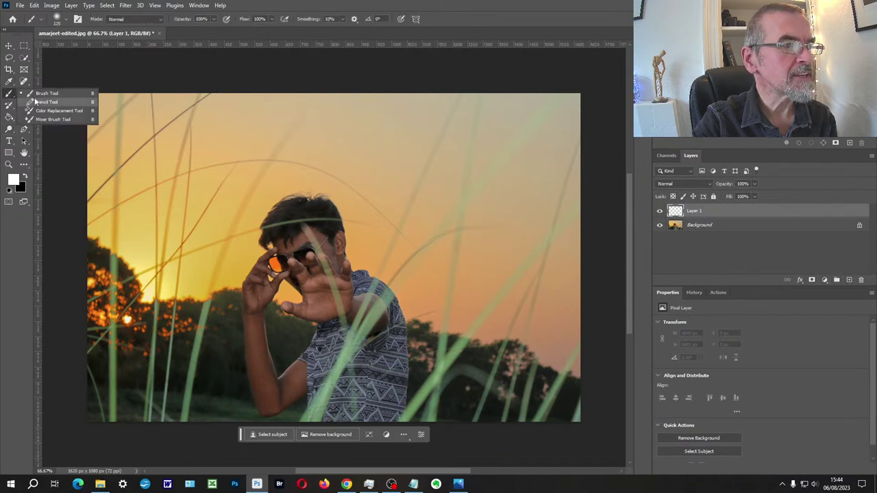
left_click(43, 101)
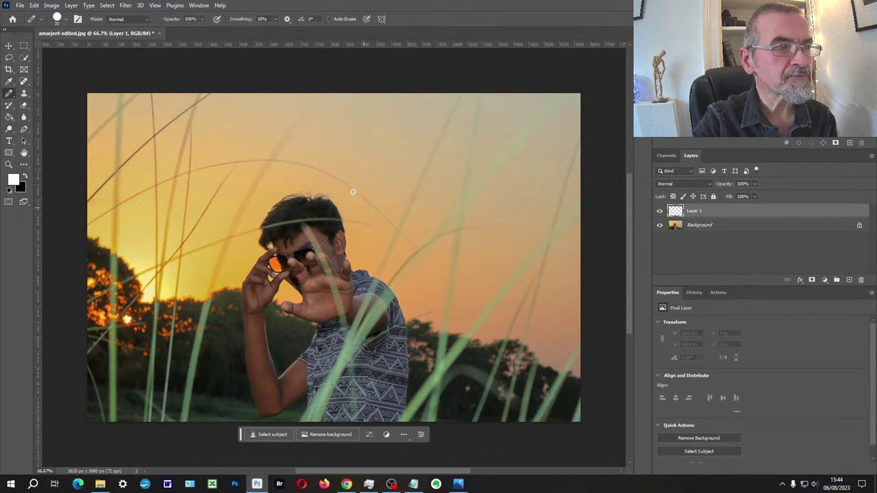
mouse_move(407, 422)
left_mouse_down()
mouse_move(415, 366)
mouse_move(372, 235)
mouse_move(297, 170)
mouse_move(262, 154)
left_mouse_up()
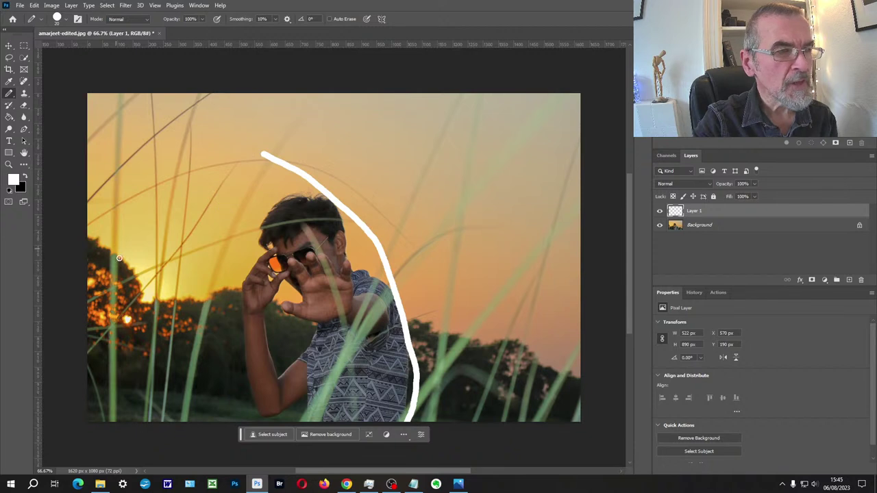
left_click(273, 145)
mouse_move(284, 166)
left_mouse_down()
mouse_move(97, 196)
mouse_move(97, 368)
mouse_move(312, 437)
mouse_move(399, 362)
mouse_move(371, 227)
mouse_move(325, 186)
left_mouse_up()
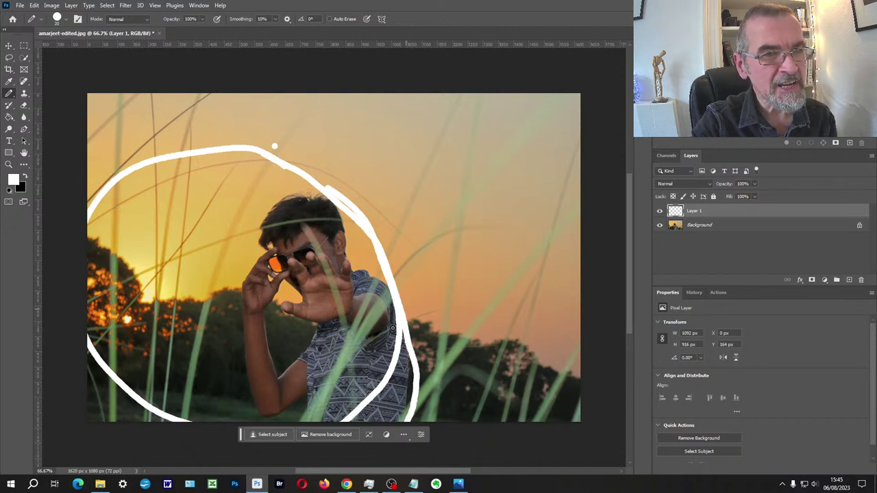
Scribble a white zigzag across the empty sky and down the photo's right side, and hide the markup layer
mouse_move(179, 118)
left_mouse_down()
mouse_move(459, 106)
mouse_move(524, 195)
mouse_move(478, 332)
left_mouse_up()
mouse_move(574, 348)
left_mouse_down()
mouse_move(596, 430)
mouse_move(567, 439)
left_mouse_up()
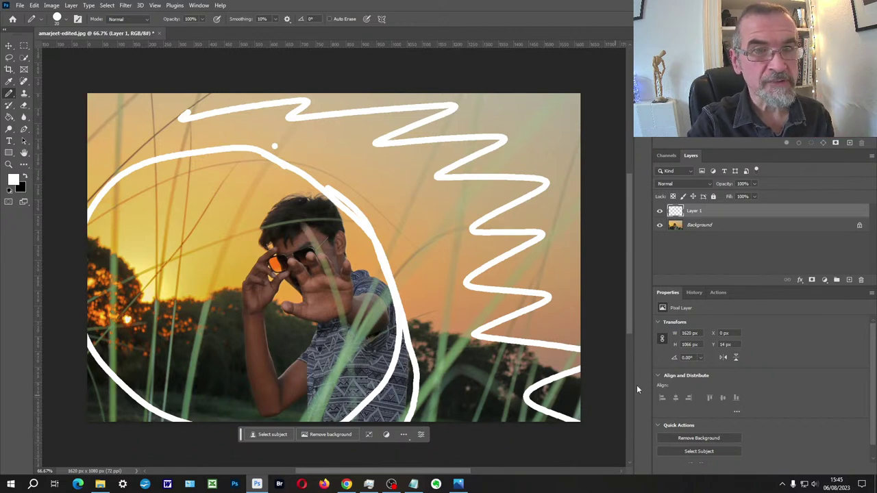
left_click(660, 212)
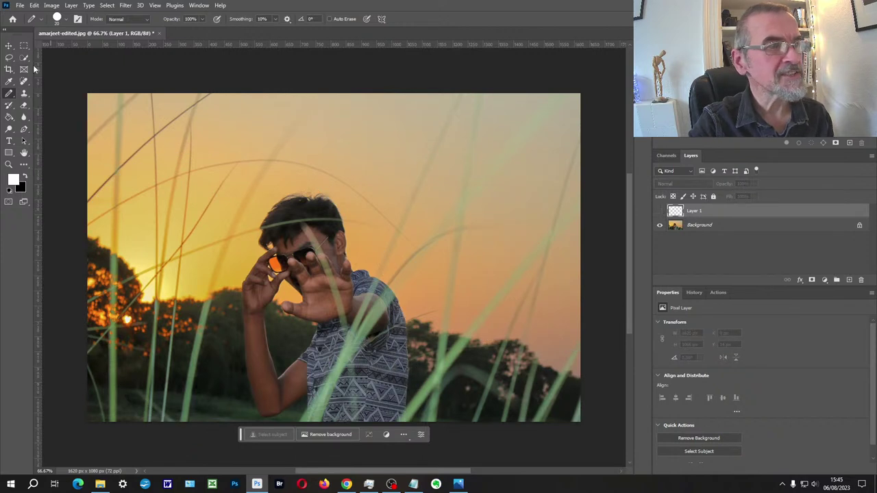
Crop the portrait to about 1245 x 819 px, trimming the photo's right side and the empty sky above the man
left_click(9, 69)
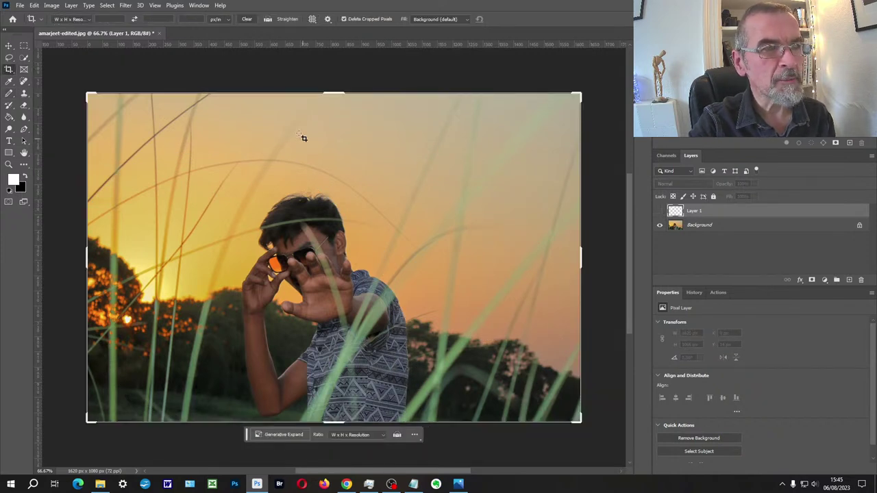
left_click_drag(579, 255, 521, 255)
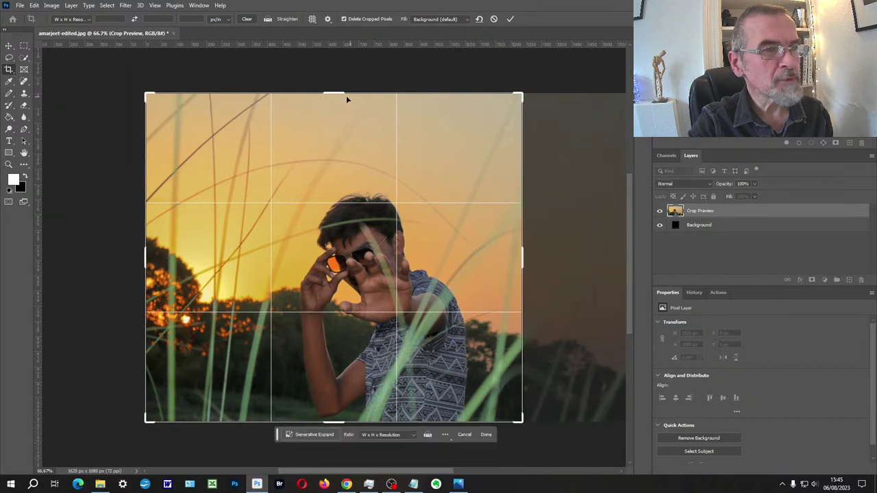
left_click_drag(336, 91, 343, 131)
mouse_move(524, 257)
left_mouse_down()
mouse_move(525, 249)
mouse_move(523, 259)
left_mouse_up()
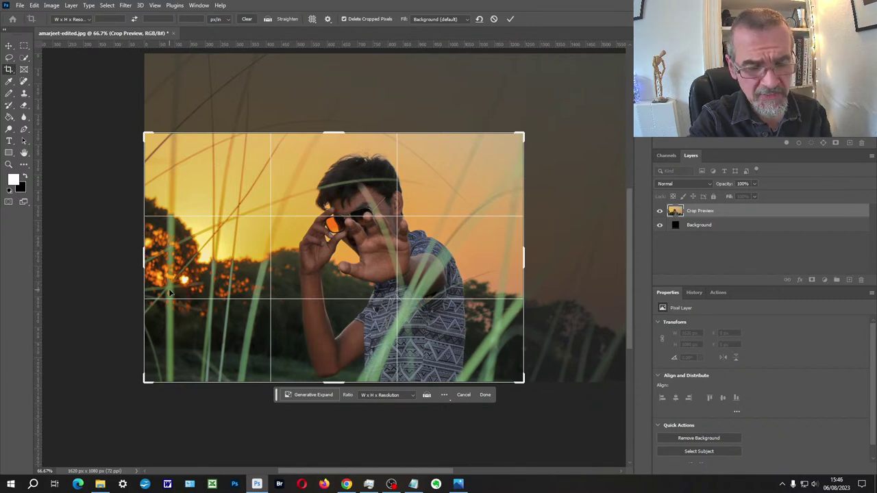
key("Return")
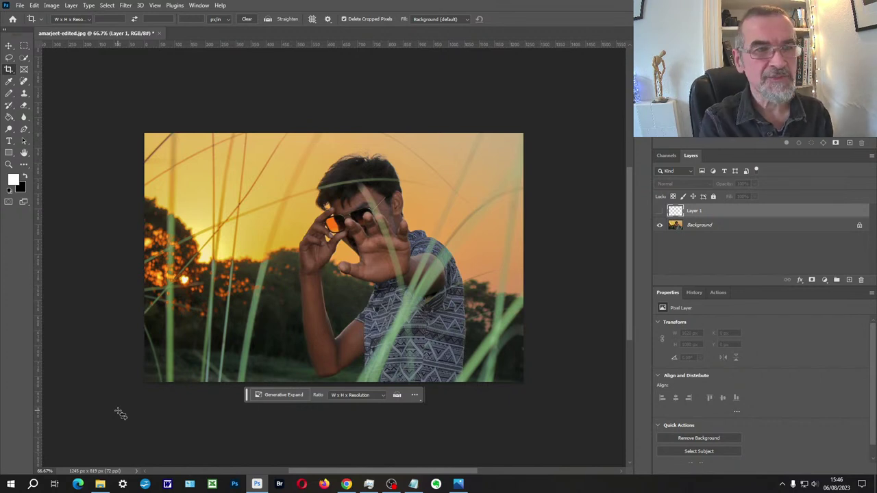
Compare the opening and cropped history states of the portrait, finishing on the uncropped opening state
left_click(694, 292)
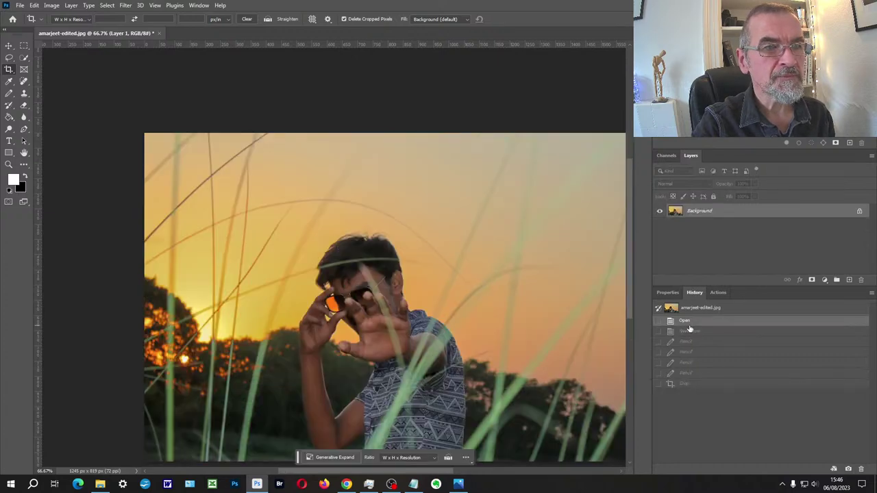
left_click(687, 322)
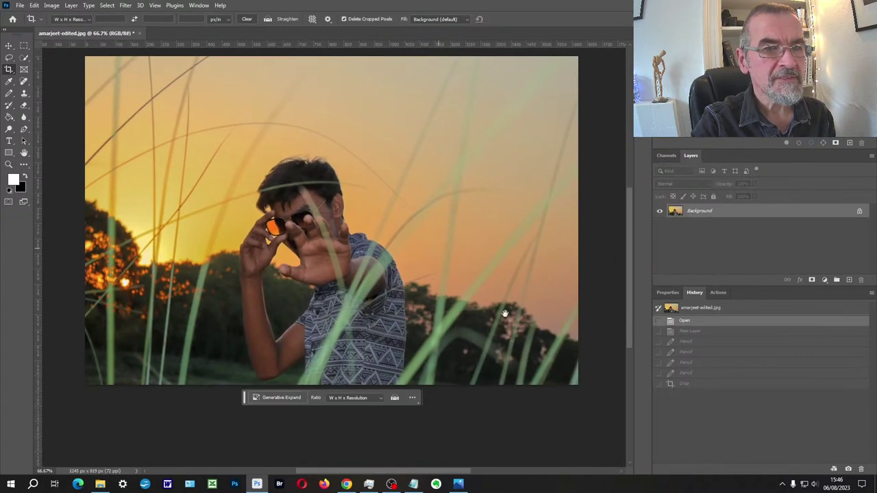
left_click(696, 384)
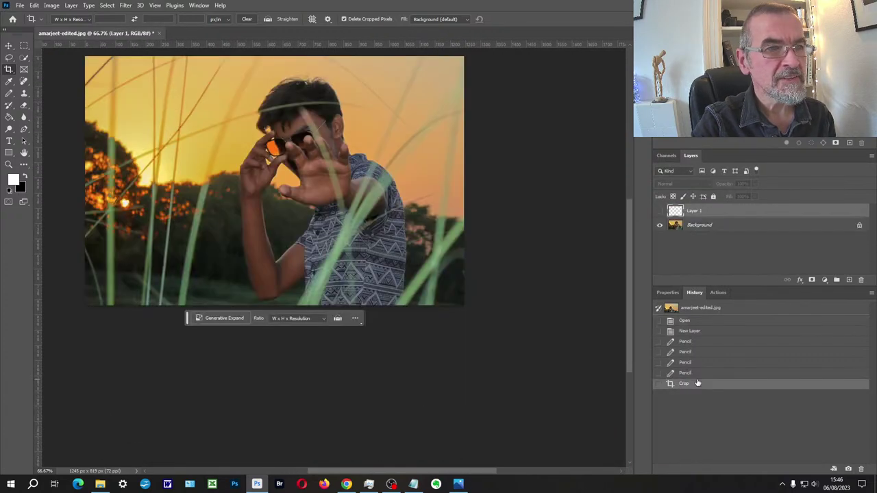
left_click(688, 320)
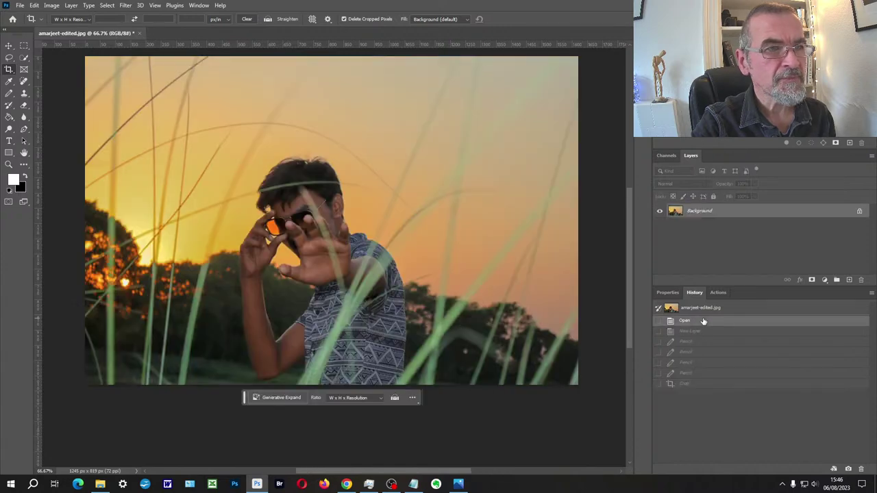
left_click(697, 385)
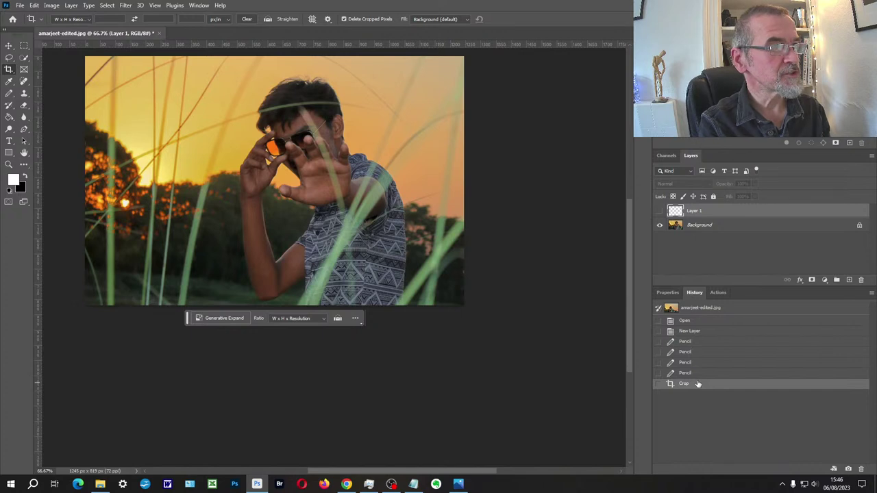
left_click(695, 320)
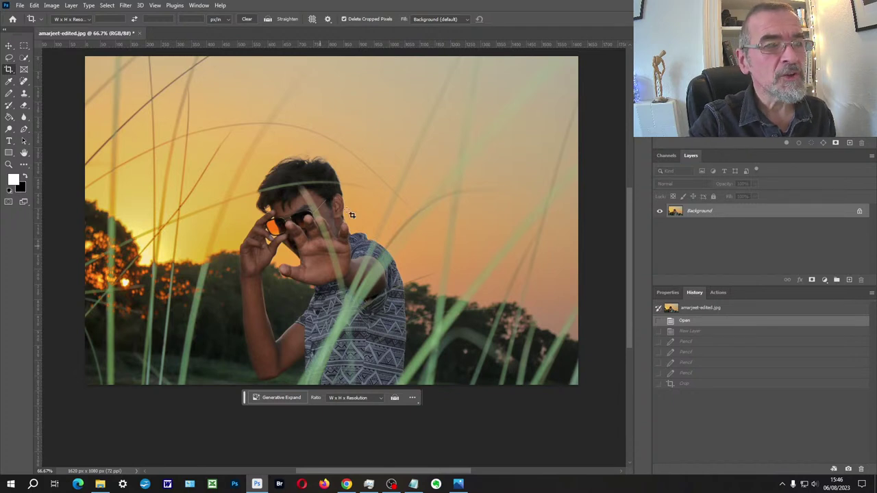
Crop the portrait to a wide strip of about 1461 x 525 px, cutting through the man's hair and forearm
left_click(9, 70)
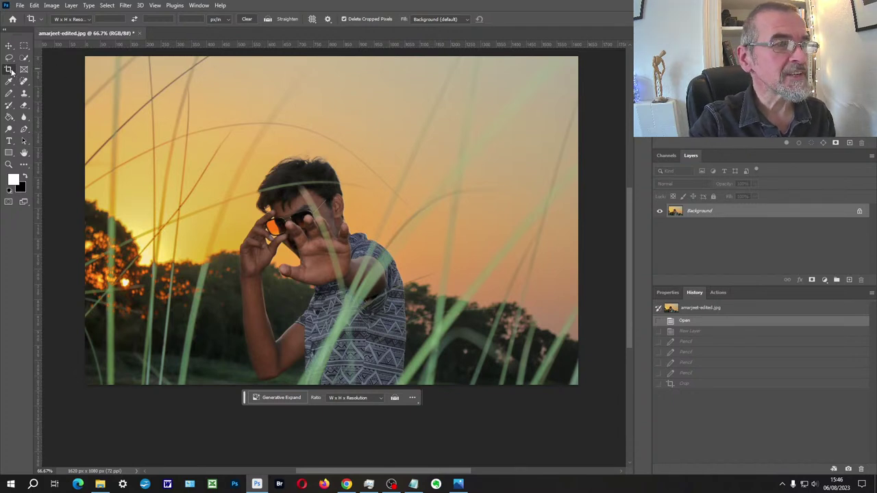
left_click_drag(329, 55, 330, 101)
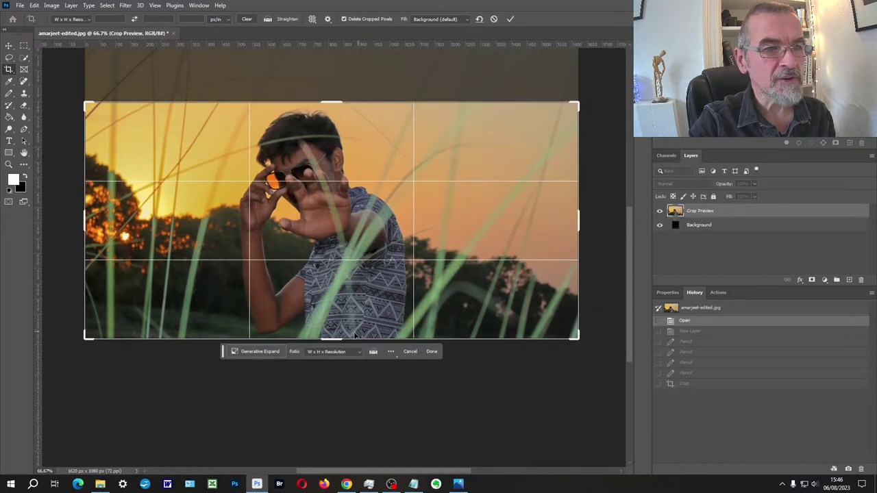
left_click_drag(331, 337, 336, 312)
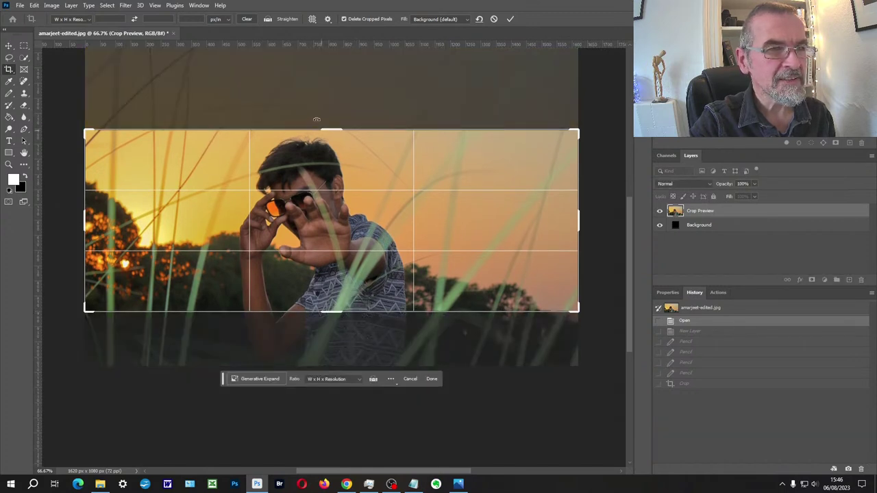
left_click_drag(579, 215, 562, 216)
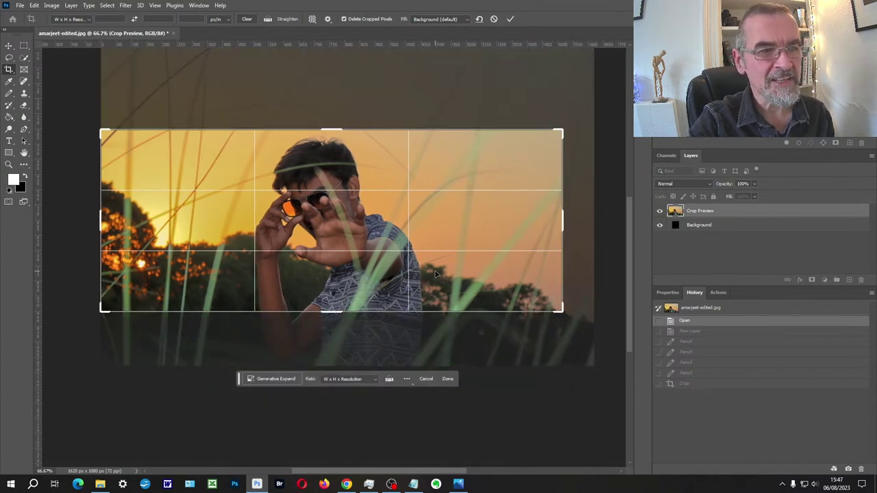
left_click_drag(565, 228, 561, 228)
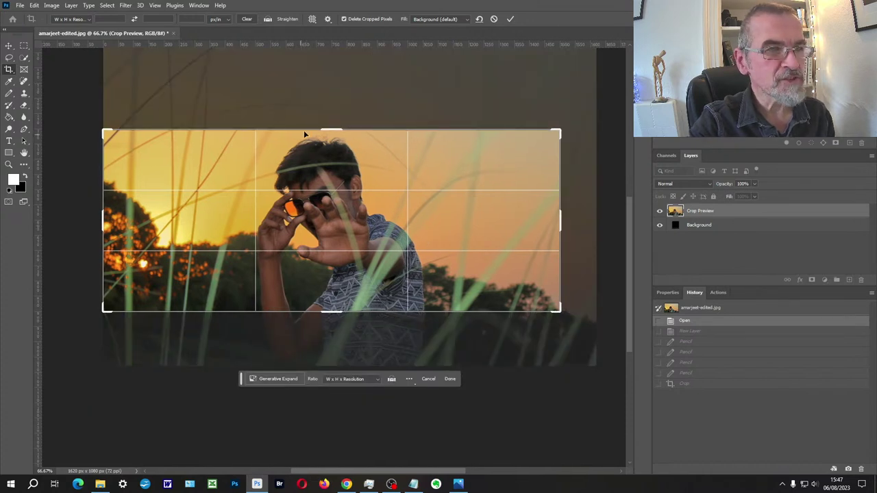
left_click_drag(329, 129, 330, 143)
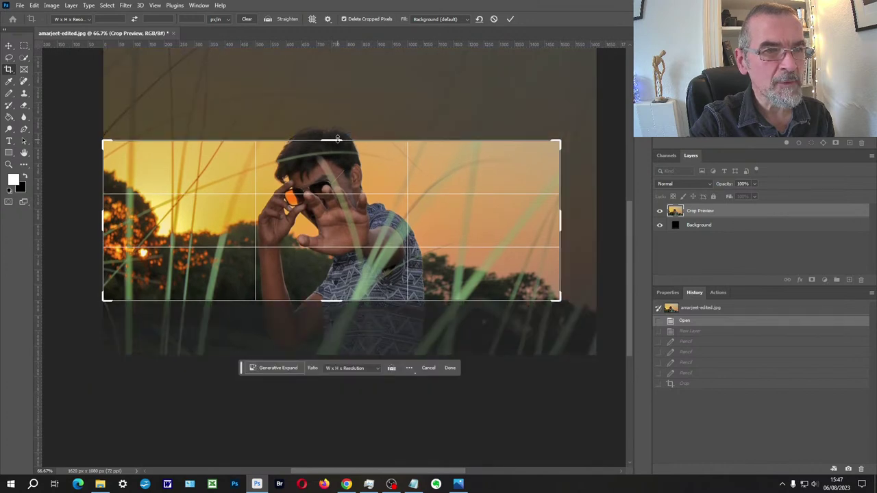
left_click_drag(560, 217, 554, 217)
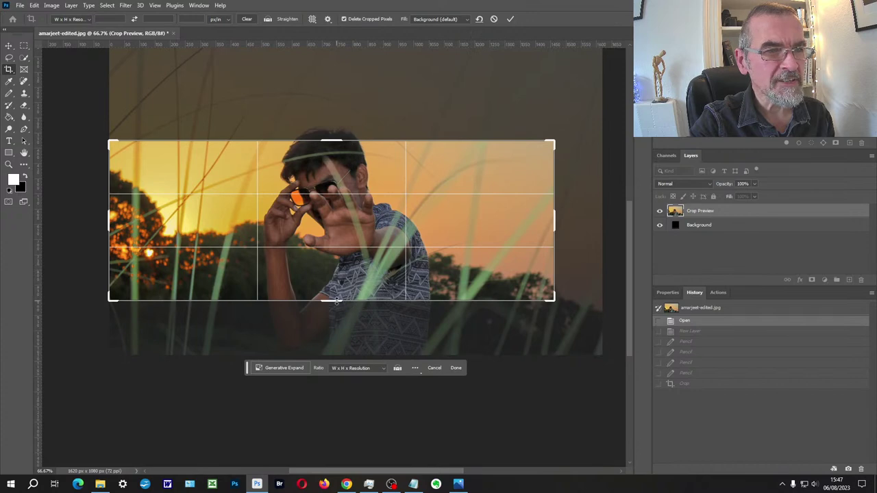
key("Return")
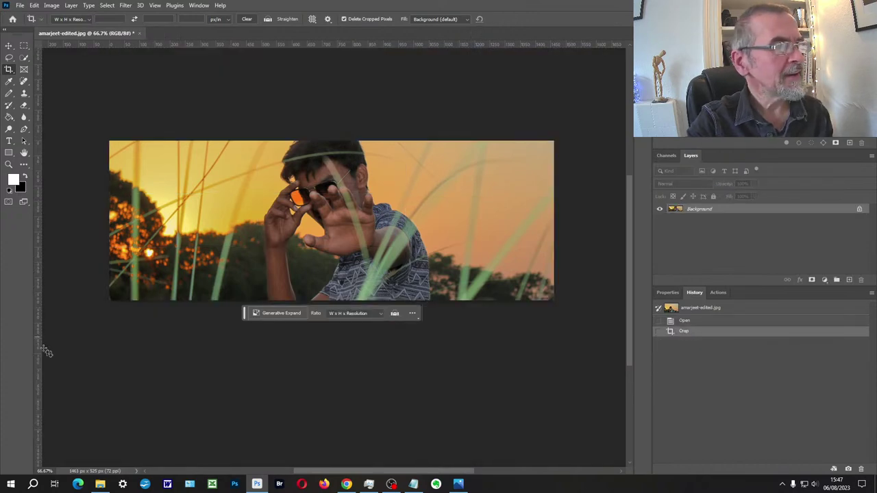
Examine the man's face and hand in the panoramic crop, and revert the photo to its opening history state
left_click(8, 165)
left_click(293, 184)
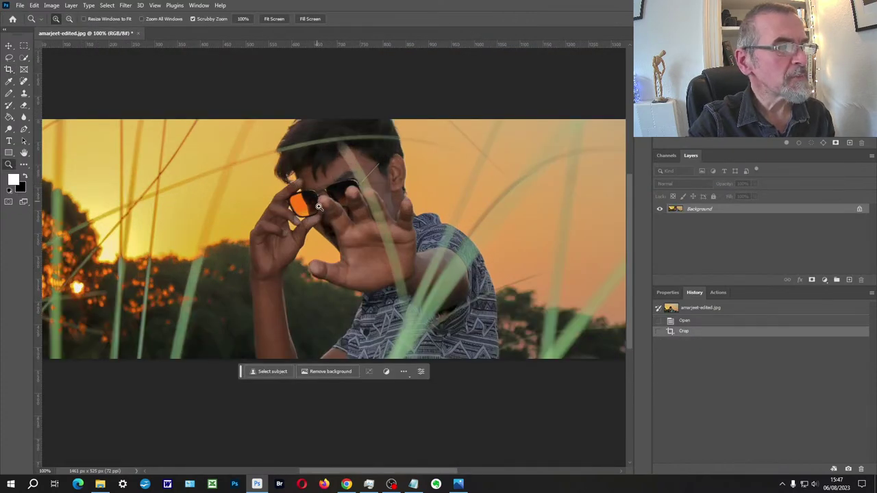
scroll(319, 207, "down", 1)
key("alt")
left_click_drag(317, 207, 319, 205)
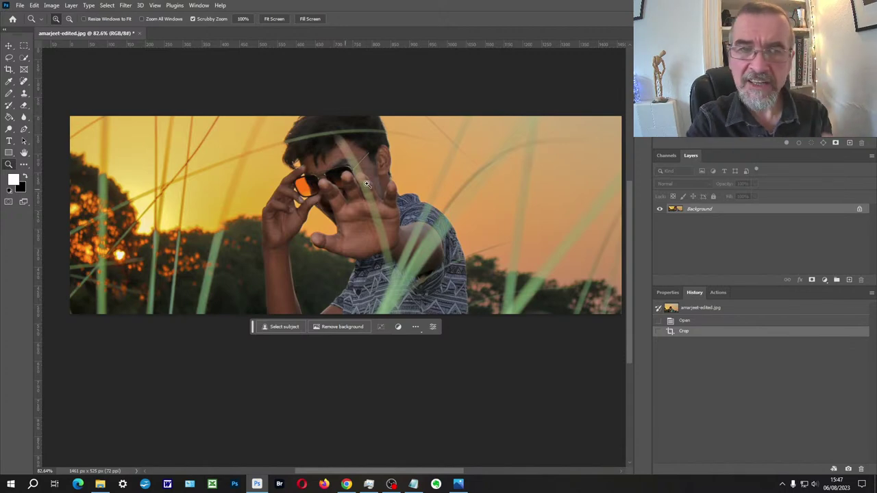
left_click(682, 322)
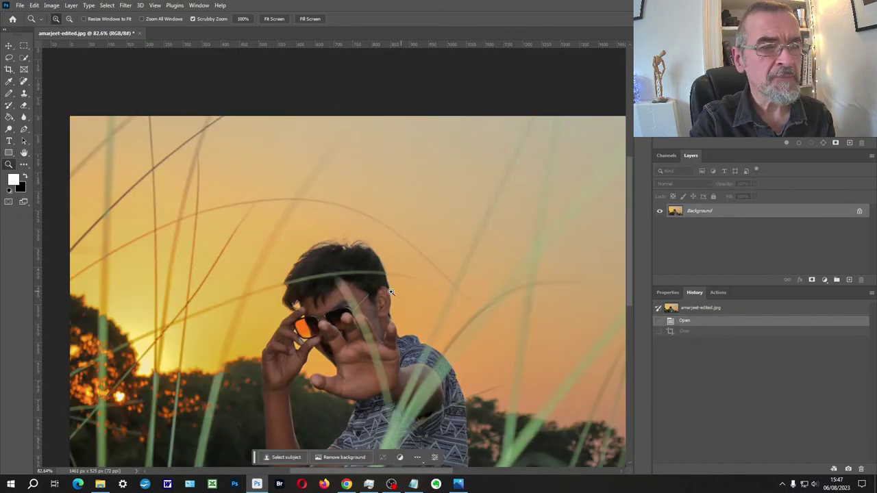
scroll(388, 297, "down", 2)
left_click_drag(388, 310, 353, 211)
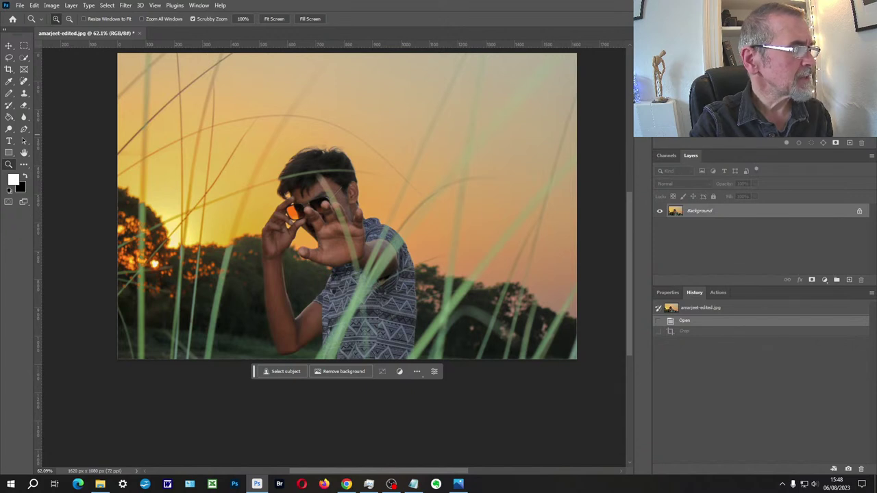
Place the original, unedited sunset photo from the file explorer as a layer covering the edited version
left_click(100, 484)
left_click_drag(876, 246, 322, 198)
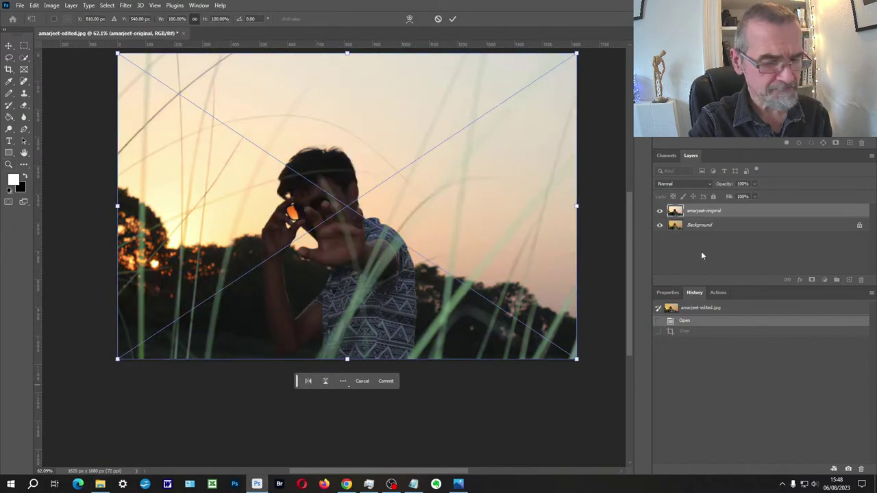
key("Return")
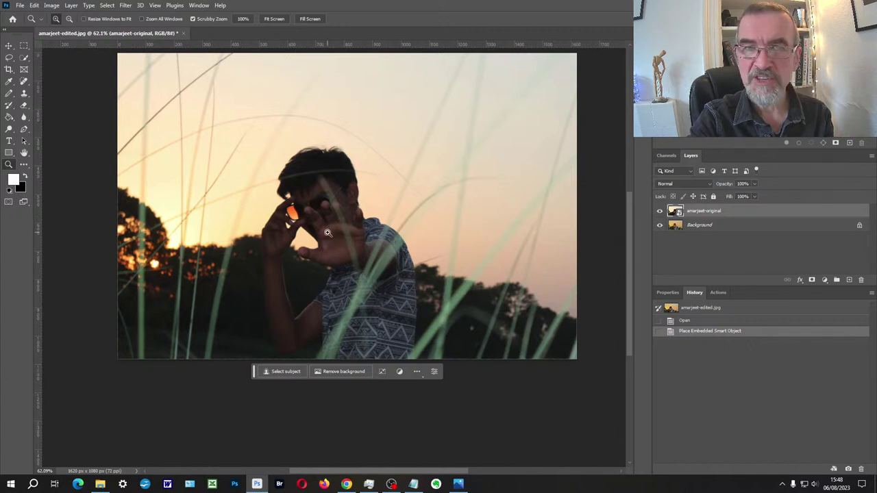
Compare the original photo with the edited one by toggling the original layer's visibility, leaving that layer hidden
left_click(660, 211)
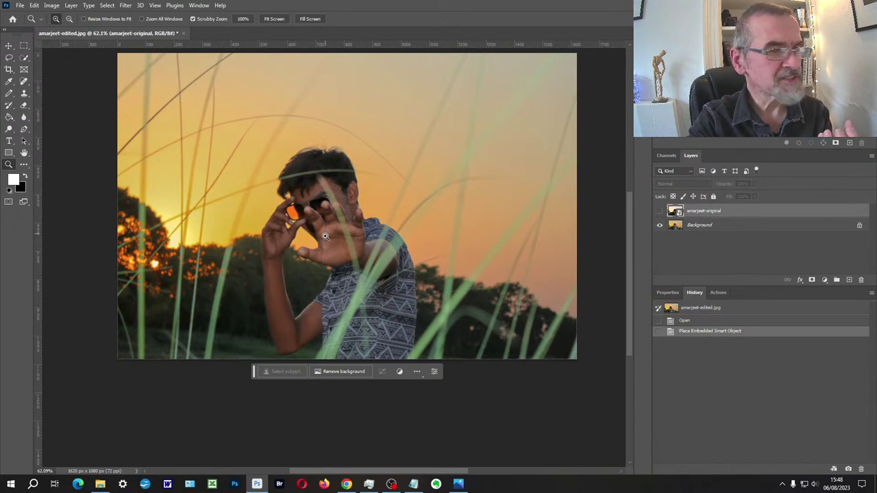
left_click(660, 212)
left_click(660, 212)
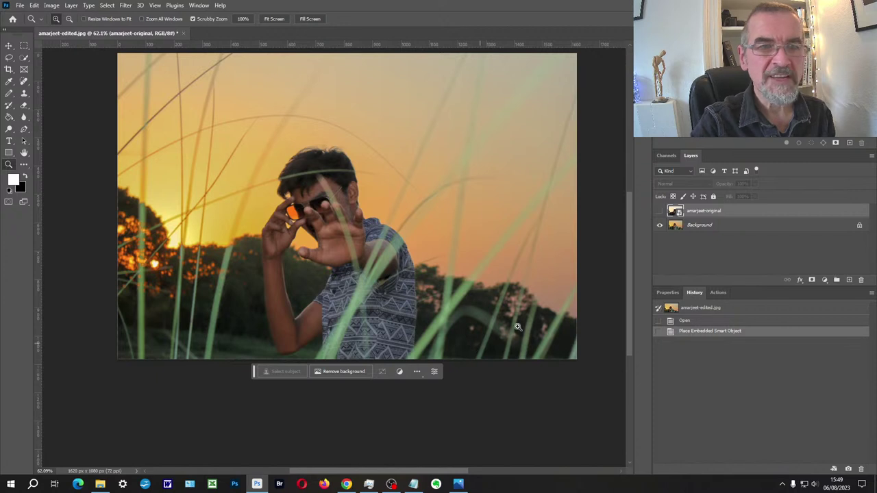
Add a Hue/Saturation adjustment layer, target Greens, and sample the green grass blade in front of the man's shirt
left_click(825, 280)
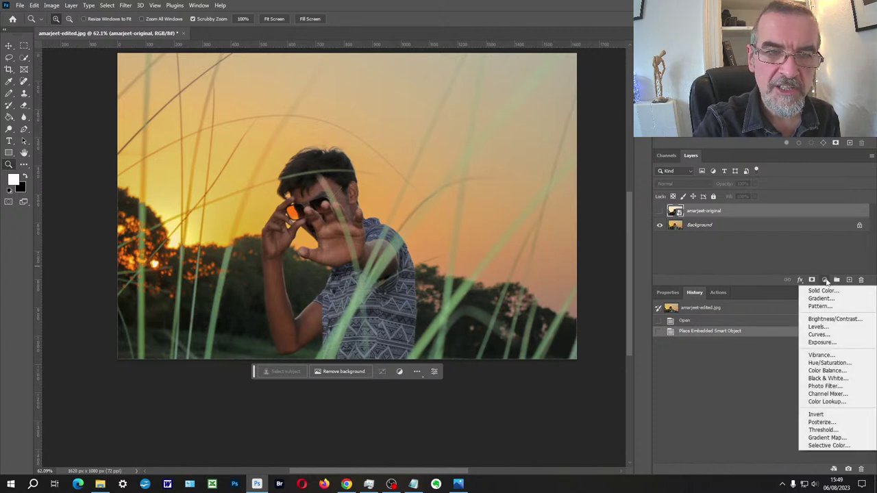
left_click(844, 363)
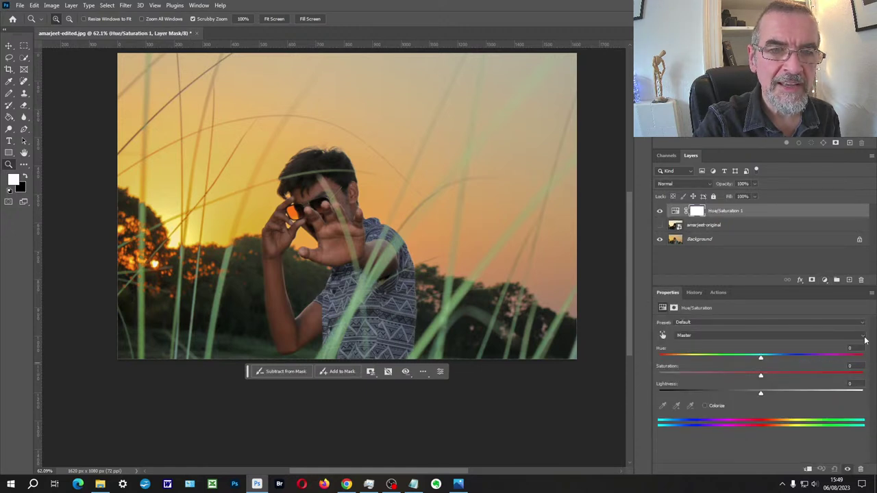
left_click(862, 336)
left_click(844, 365)
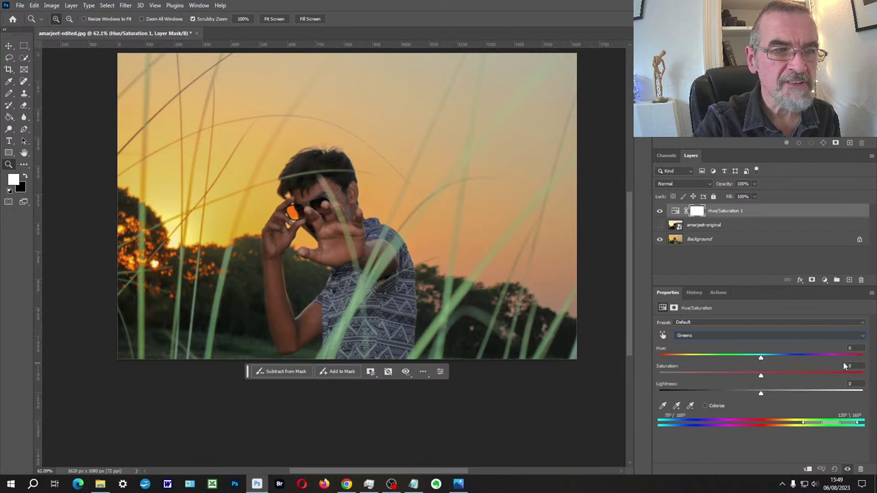
left_click(662, 406)
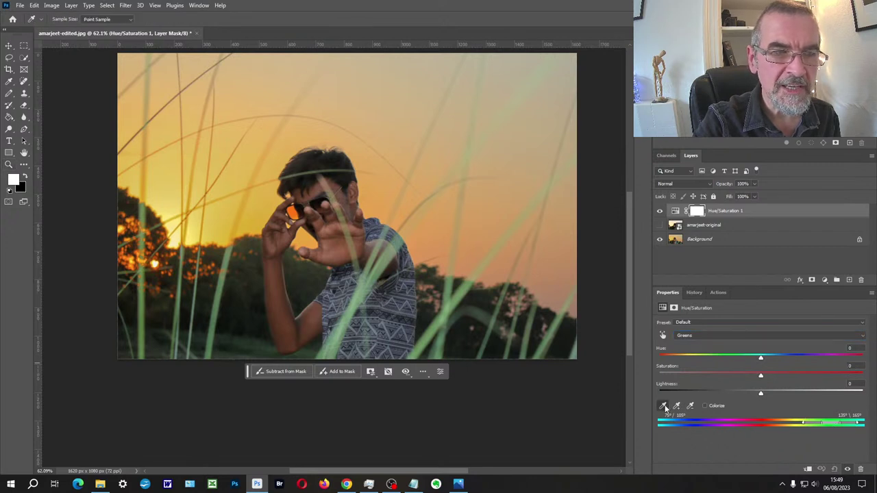
left_click(364, 283)
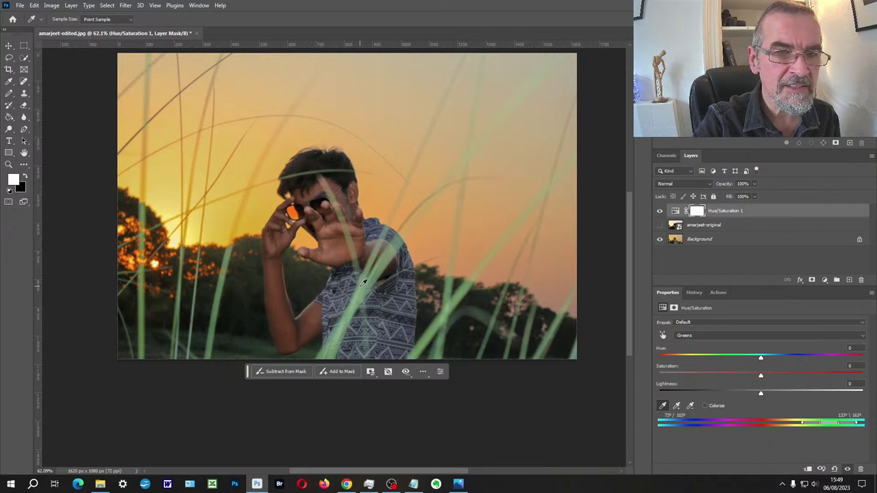
Set the Greens saturation to -87 and lightness to -62, and adjust the affected colour range to 62°/84° through 131°/162°
left_click_drag(763, 377, 714, 378)
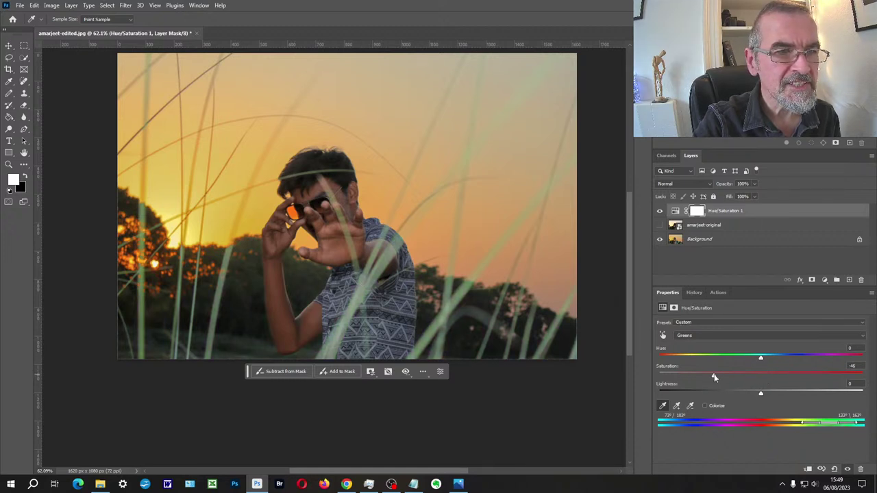
left_click_drag(760, 395, 668, 375)
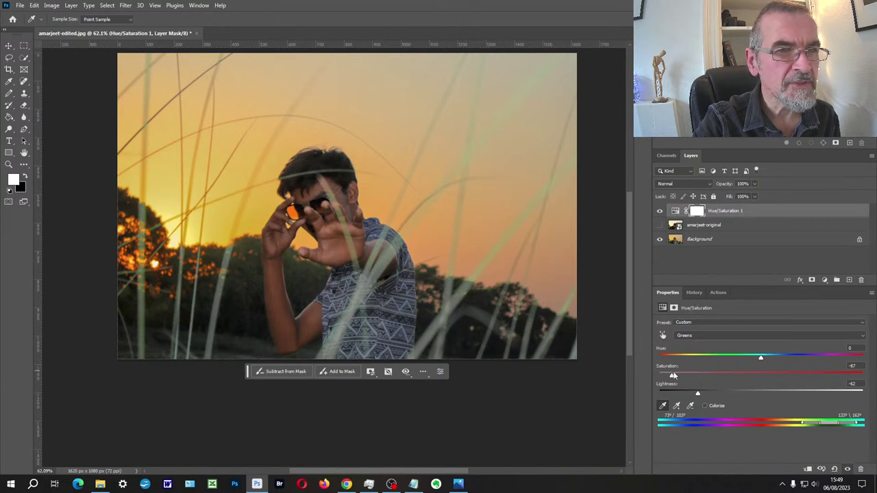
left_click_drag(818, 424, 837, 424)
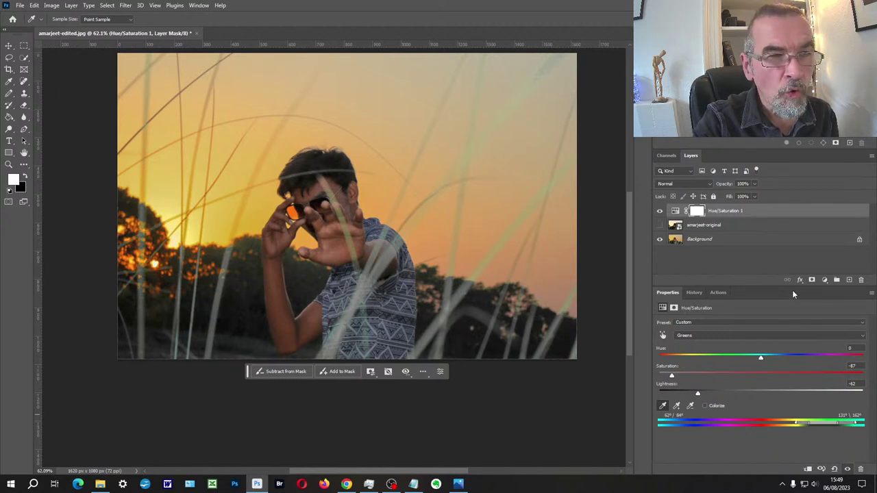
Add a Curves adjustment clipped to the Hue/Saturation layer and darken it by lowering the curve's white point and upper midtones
left_click(824, 279)
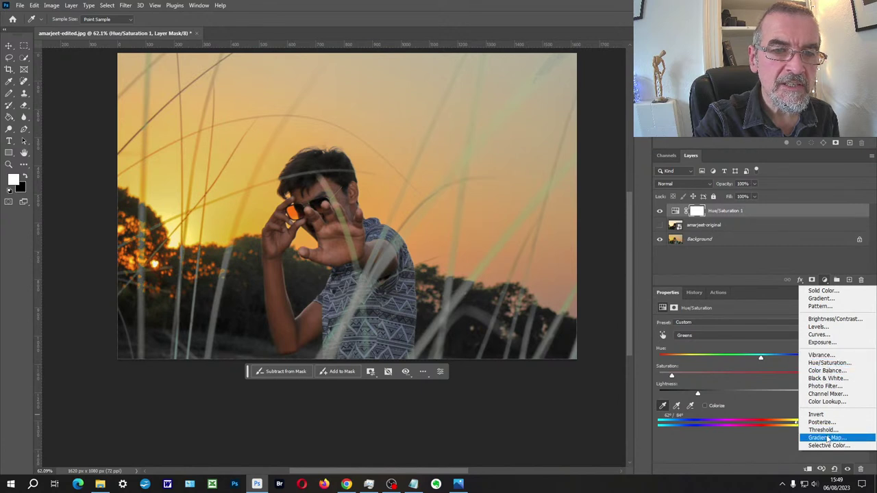
left_click(818, 334)
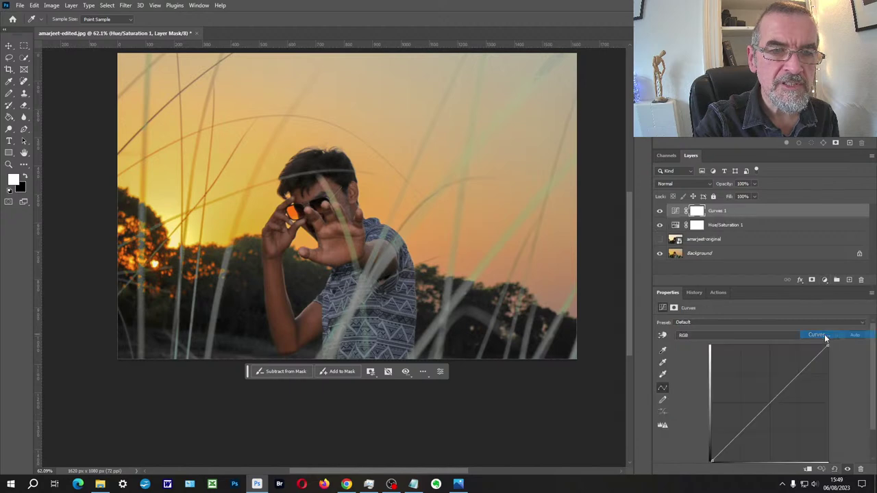
left_click(808, 470)
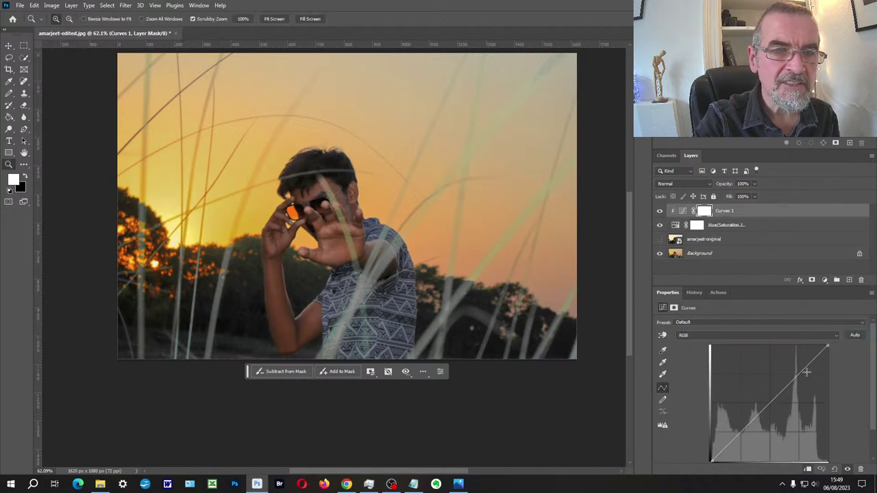
left_click_drag(827, 345, 829, 370)
left_click_drag(784, 404, 789, 410)
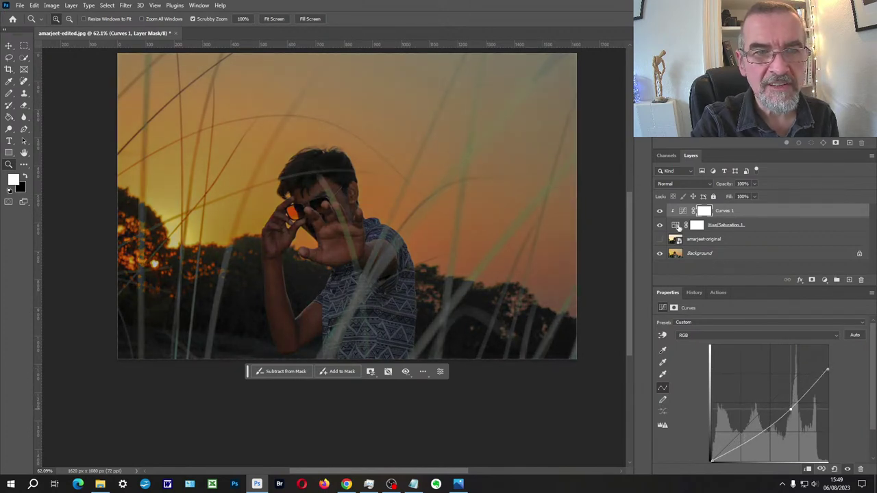
Hide both the Curves and Hue/Saturation adjustment layers
left_click(660, 211)
left_click(660, 225)
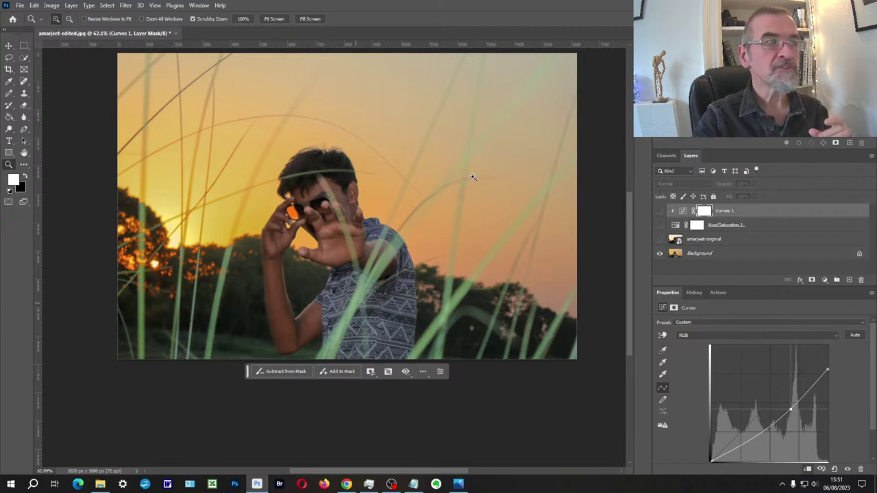
Start a crop and shape its frame into a wide, shallow strip around the man's head and raised hands
left_click(10, 69)
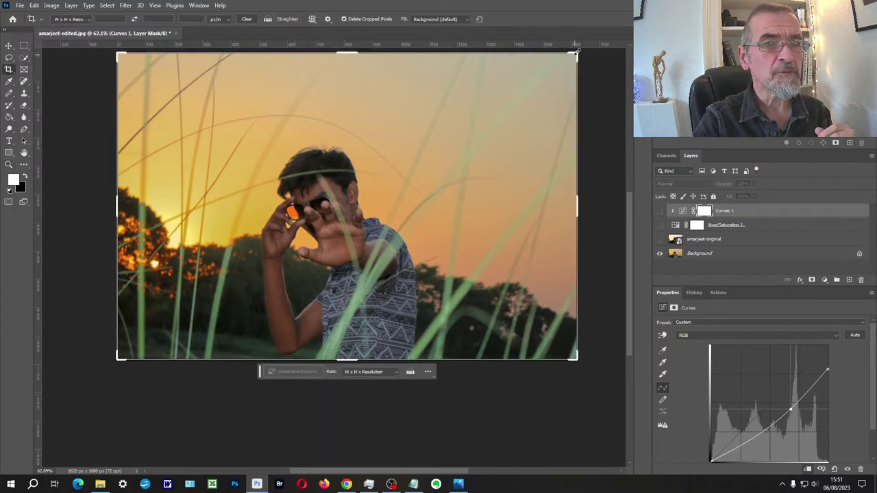
left_click_drag(574, 58, 526, 89)
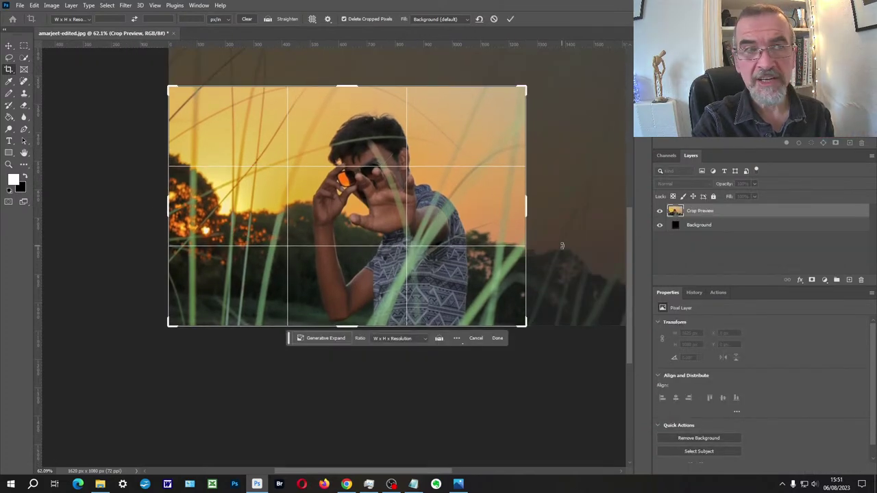
left_click_drag(347, 327, 358, 291)
left_click_drag(526, 206, 572, 206)
left_click_drag(339, 122, 348, 144)
left_click(349, 280)
left_click_drag(577, 209, 567, 206)
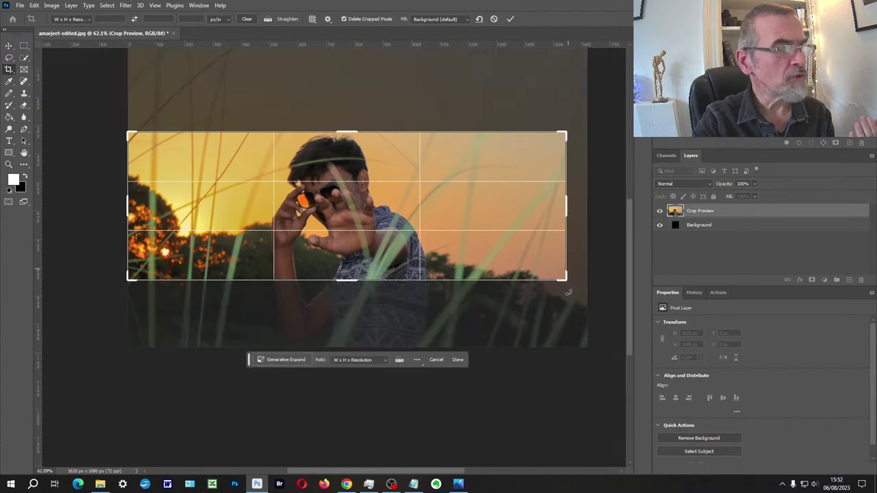
Trim the crop frame's right side slightly and extend it vertically to include more sky and the man's shirt down to the photo's lower edge
left_click_drag(367, 254, 367, 254)
left_click_drag(567, 205, 559, 211)
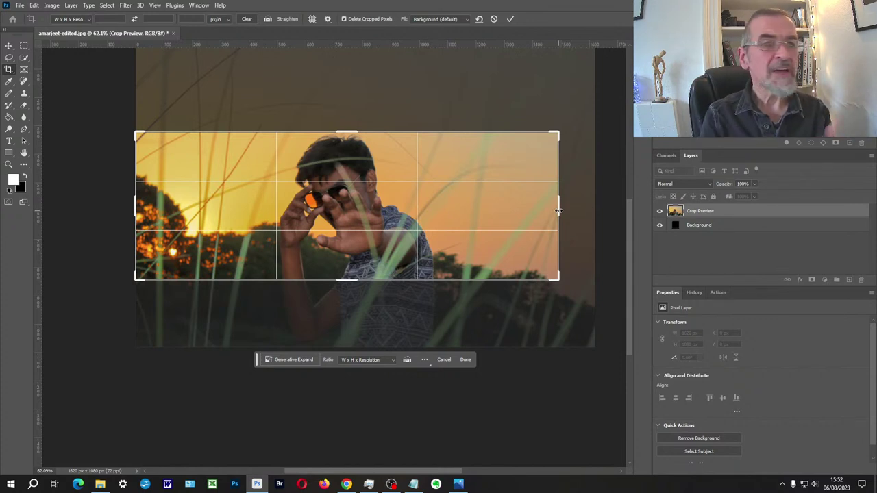
left_click_drag(346, 281, 343, 310)
left_click_drag(342, 98, 343, 87)
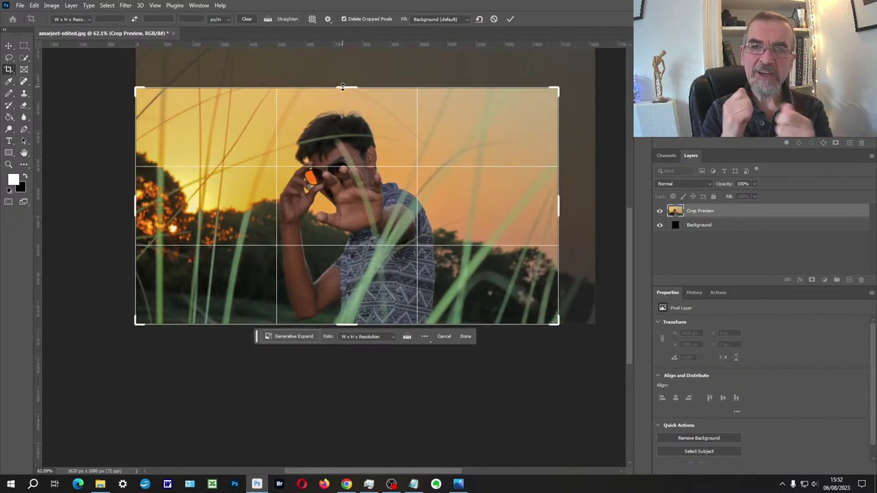